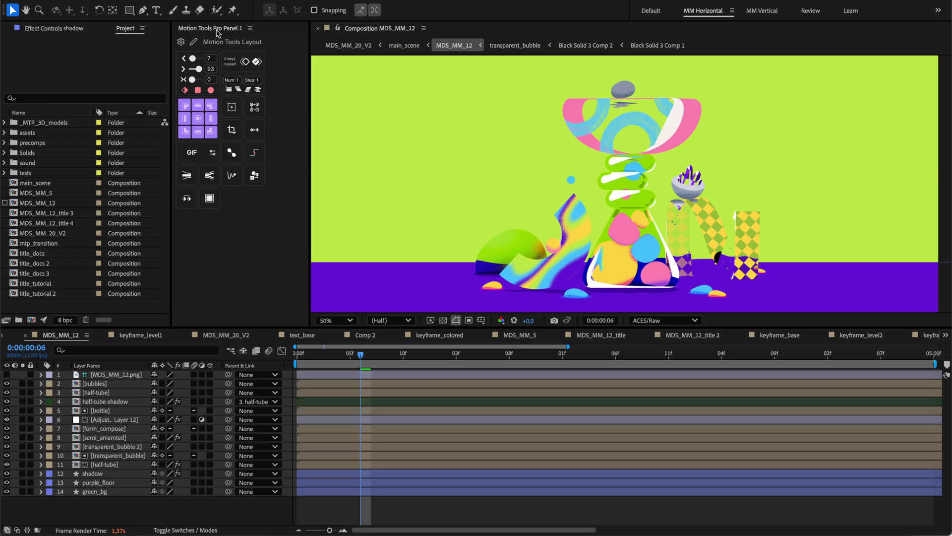
- Drag the divider left to narrow Motion Tools Pro Panel 1 and widen the composition viewer
drag(308, 59, 290, 59)
mouse_move(218, 92)
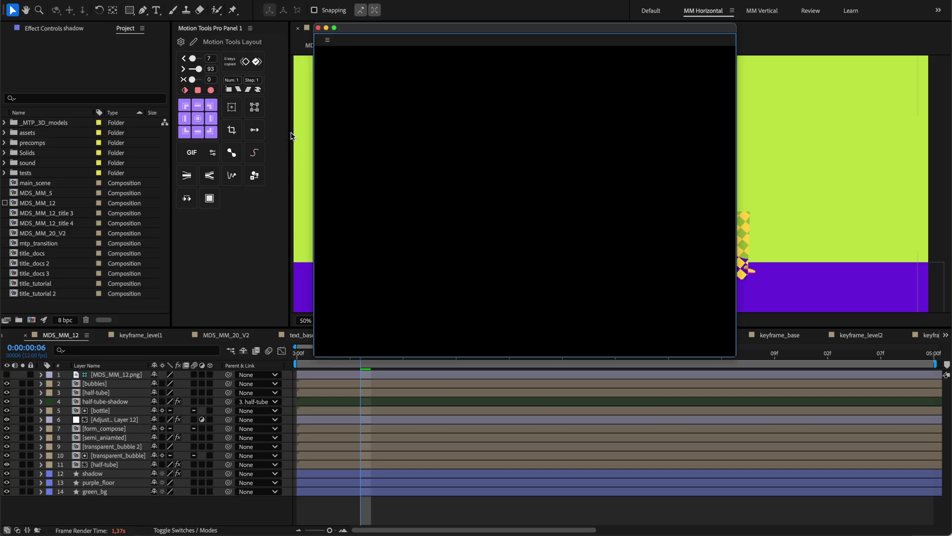
scroll(418, 156, down, 5)
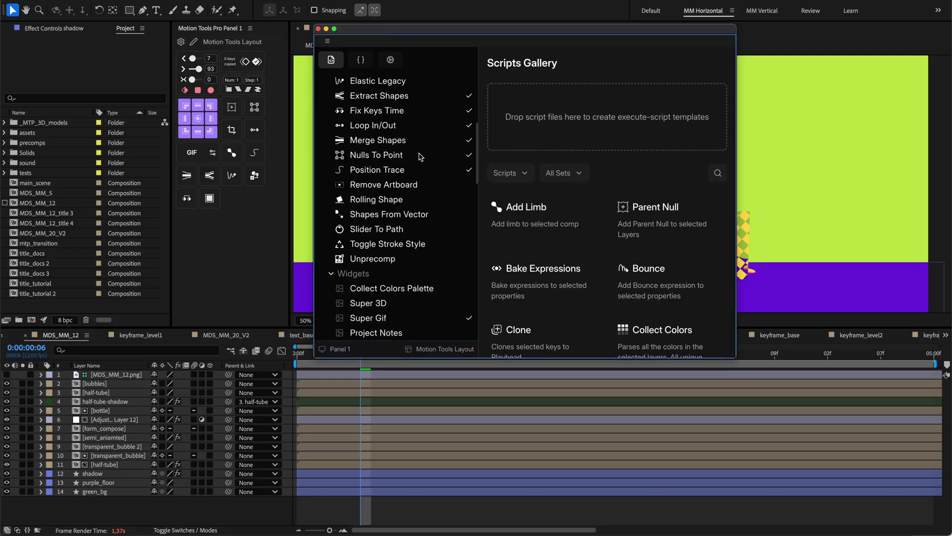
scroll(418, 161, up, 1)
- View the Loop In/Out and Extract Shapes script settings, then dismiss the About screen
click(414, 132)
click(411, 102)
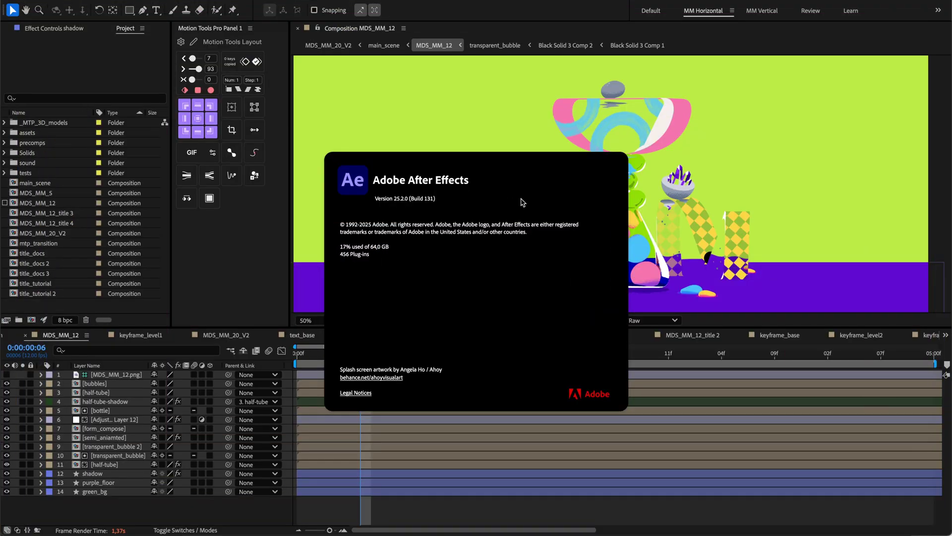
click(496, 201)
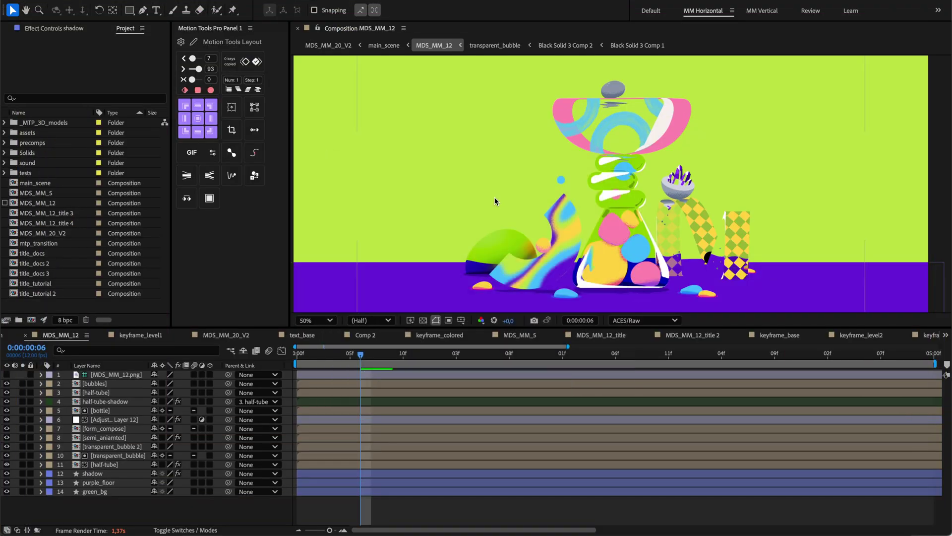
key(super+Tab)
key(super+Tab)
key(super+Tab)
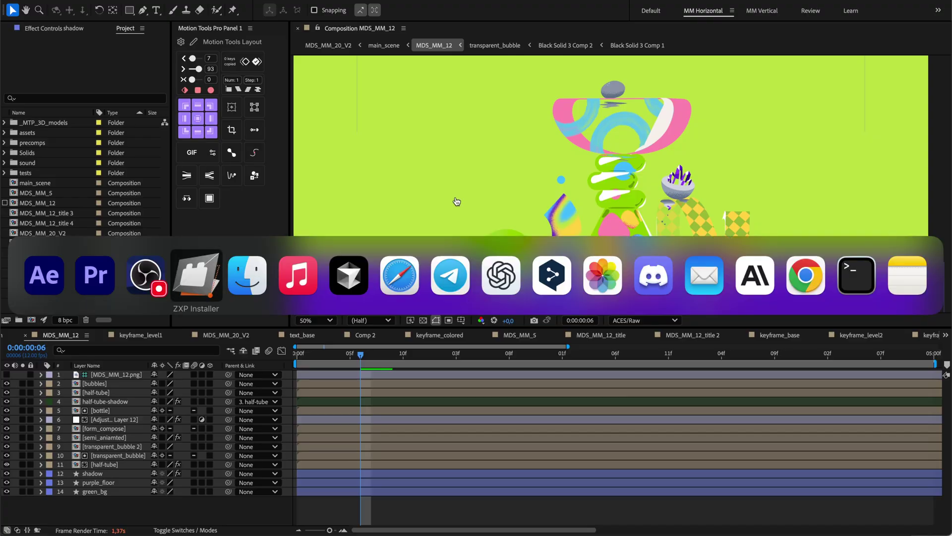
- Locate the Motion Tools .zxp file in Finder and drag it toward ZXP Installer
key(super+Tab)
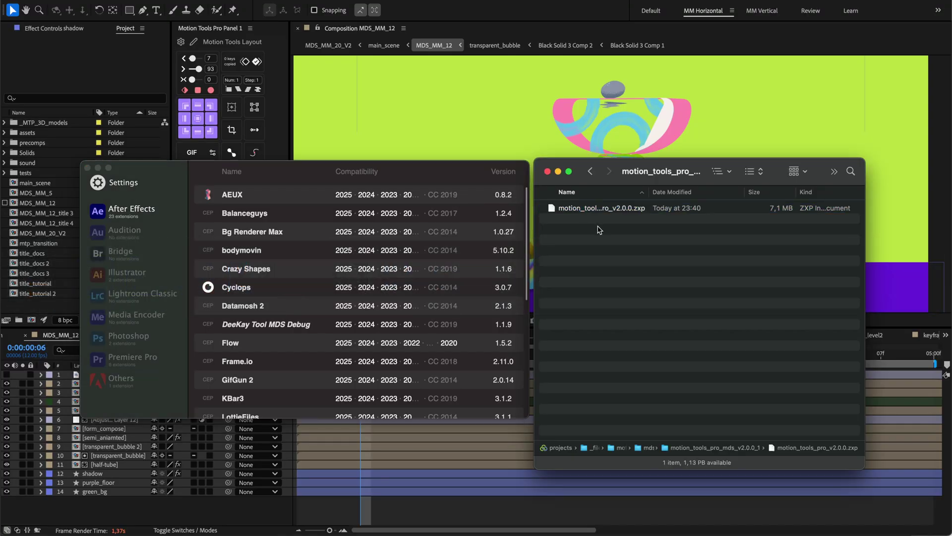
click(604, 212)
double_click(643, 213)
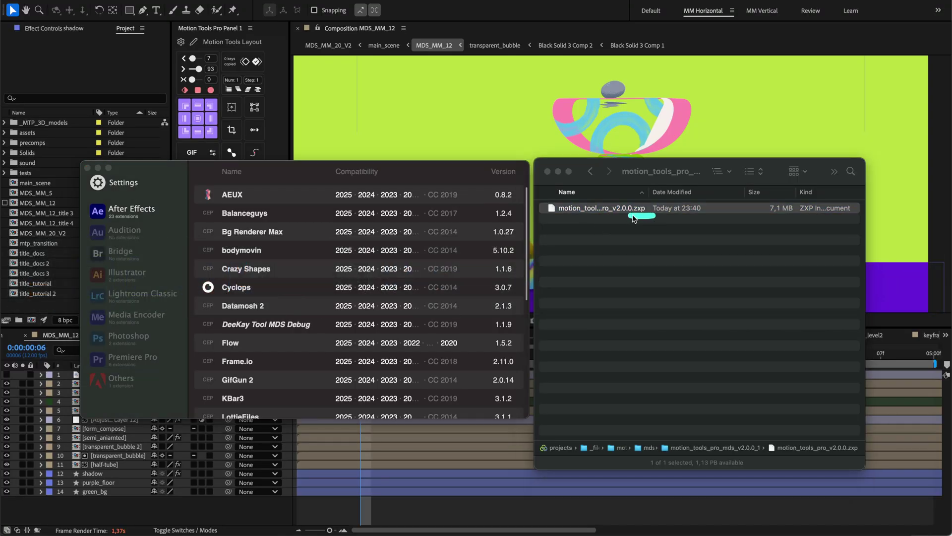
drag(644, 218, 274, 171)
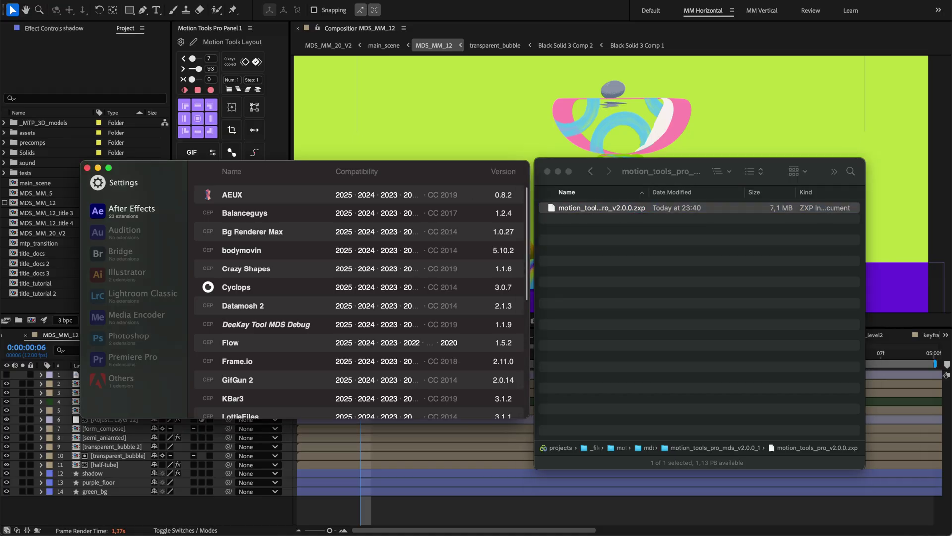
- Check ZXP Installer's version info, then drop in the .zxp and install Motion Tools 2.0.0
click(40, 0)
click(55, 2)
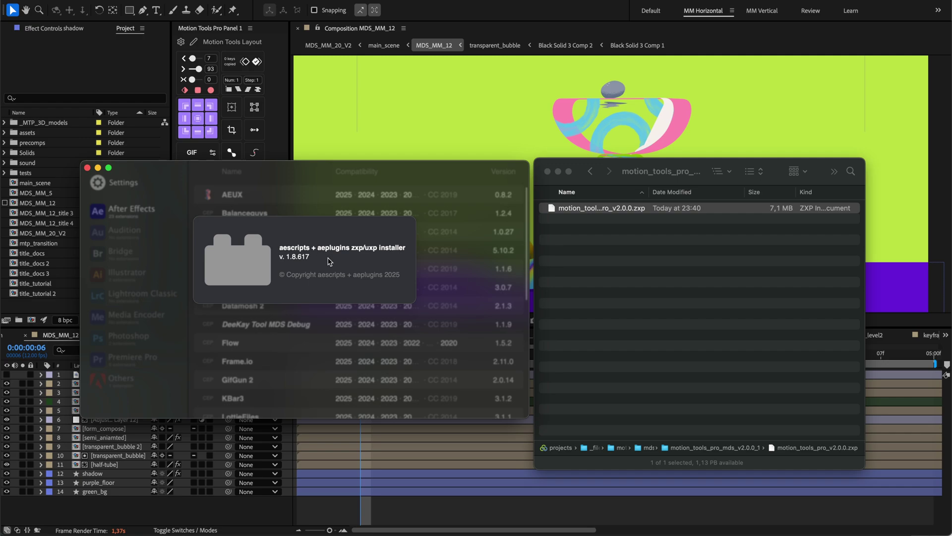
click(291, 201)
drag(600, 209, 312, 261)
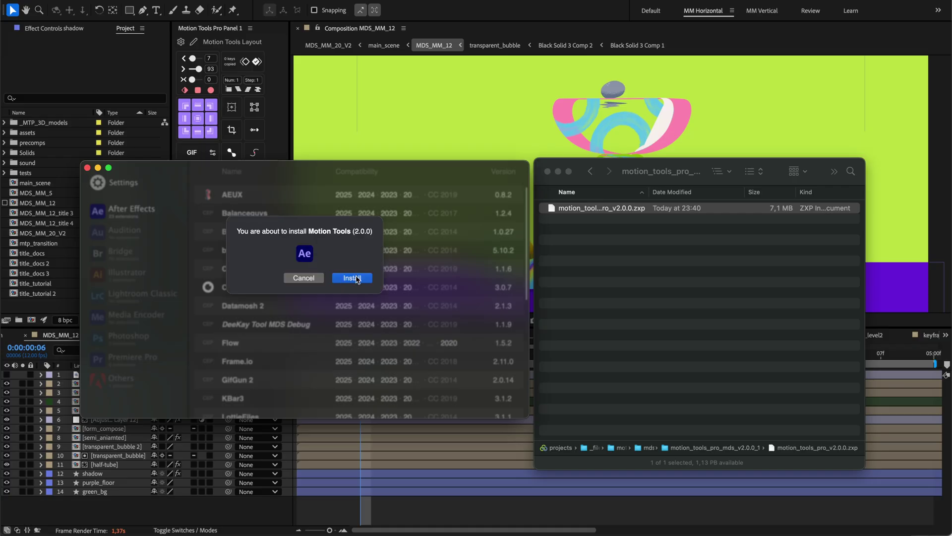
click(352, 278)
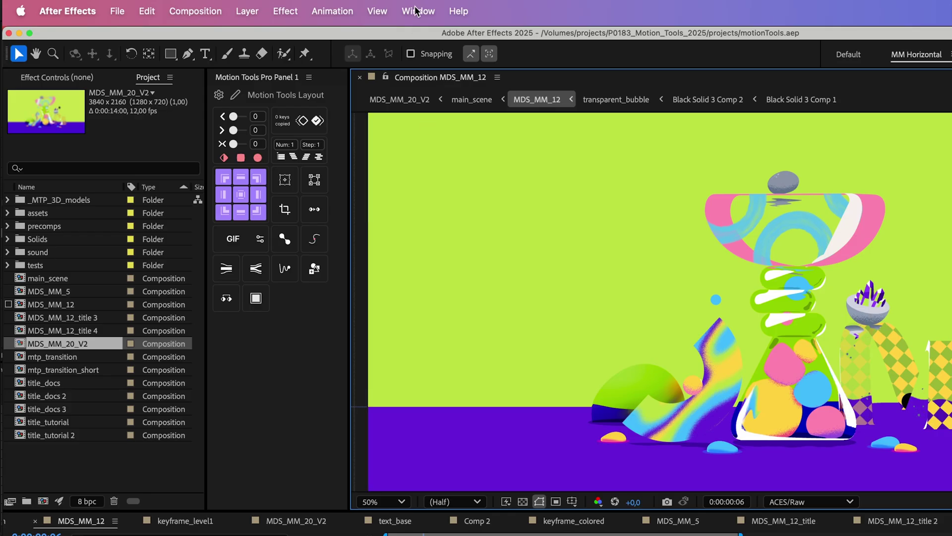
- Open Motion Tools Pro Panel 2 and Panel 3 from Window > Extensions
click(417, 11)
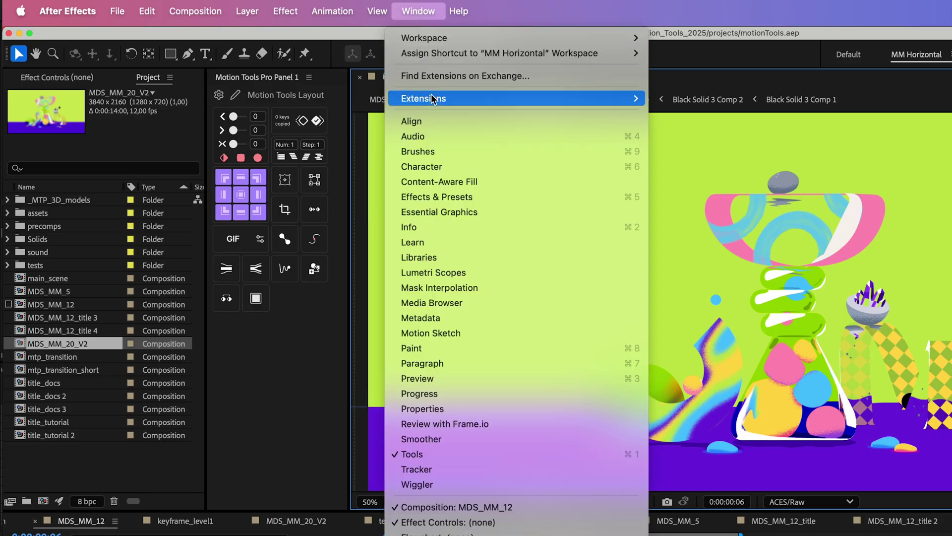
mouse_move(433, 99)
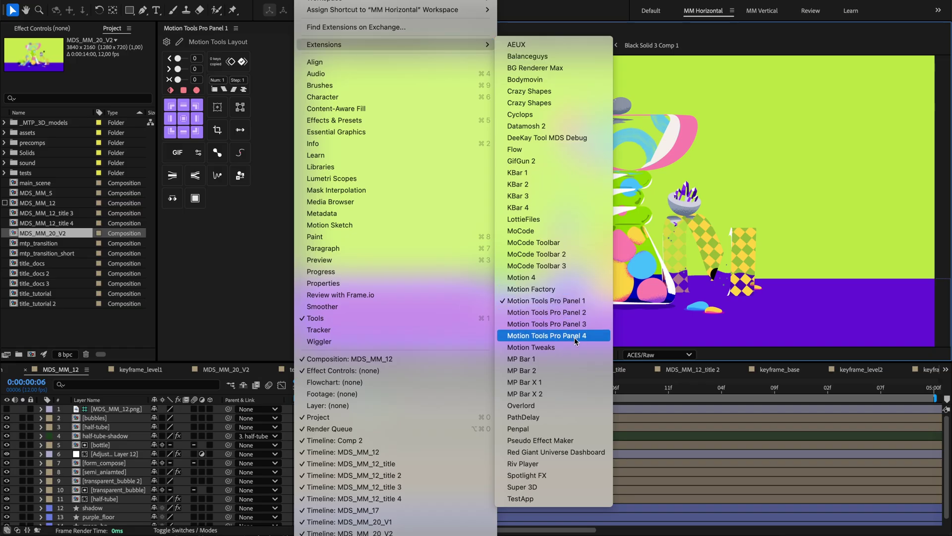
click(571, 312)
click(310, 0)
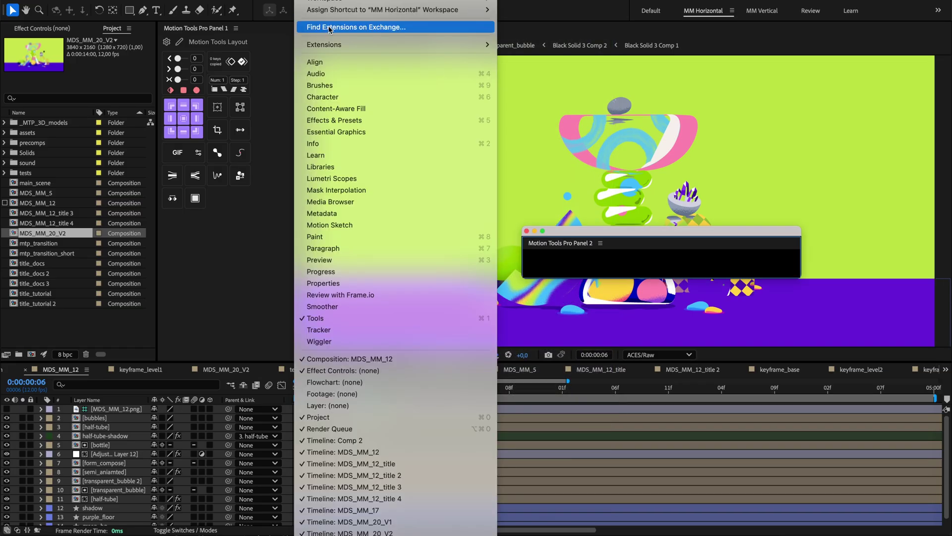
mouse_move(336, 46)
click(535, 324)
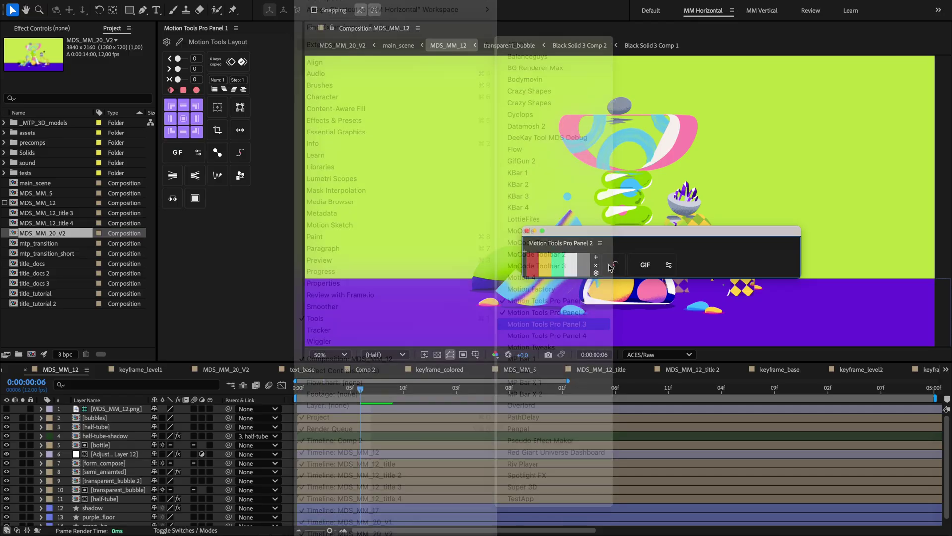
- Dock Panel 2 above the composition viewer and Panel 3 beneath Panel 1
drag(612, 230, 563, 153)
drag(446, 110, 346, 123)
drag(567, 151, 370, 57)
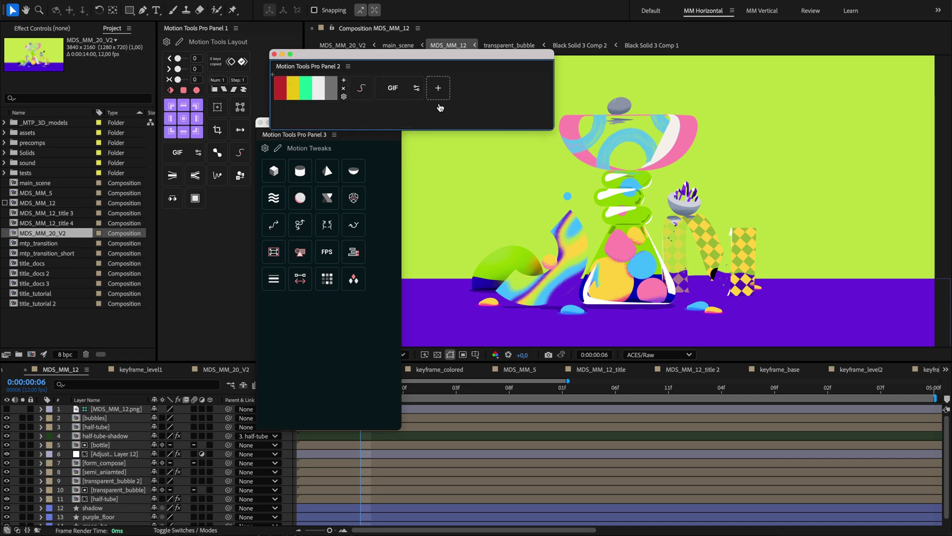
mouse_move(287, 119)
drag(312, 68, 388, 37)
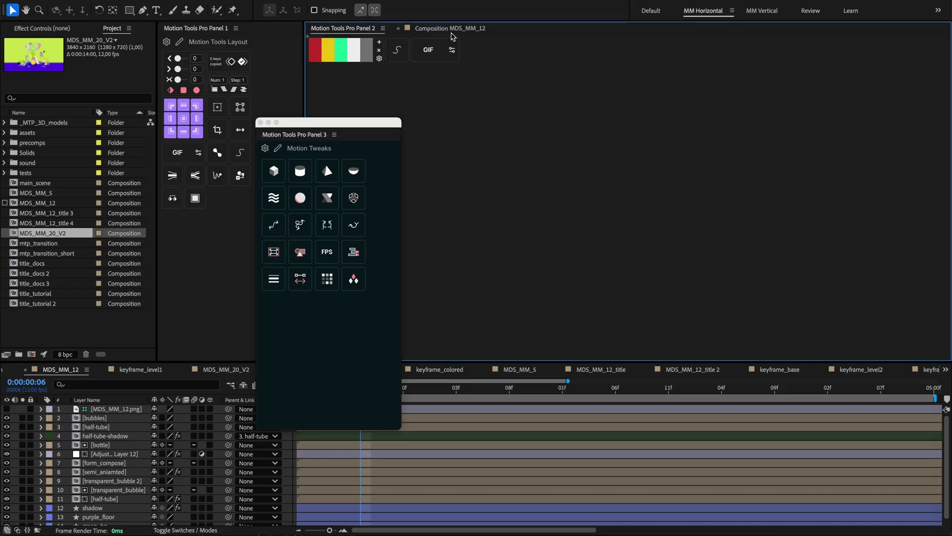
drag(449, 29, 469, 344)
drag(294, 135, 262, 184)
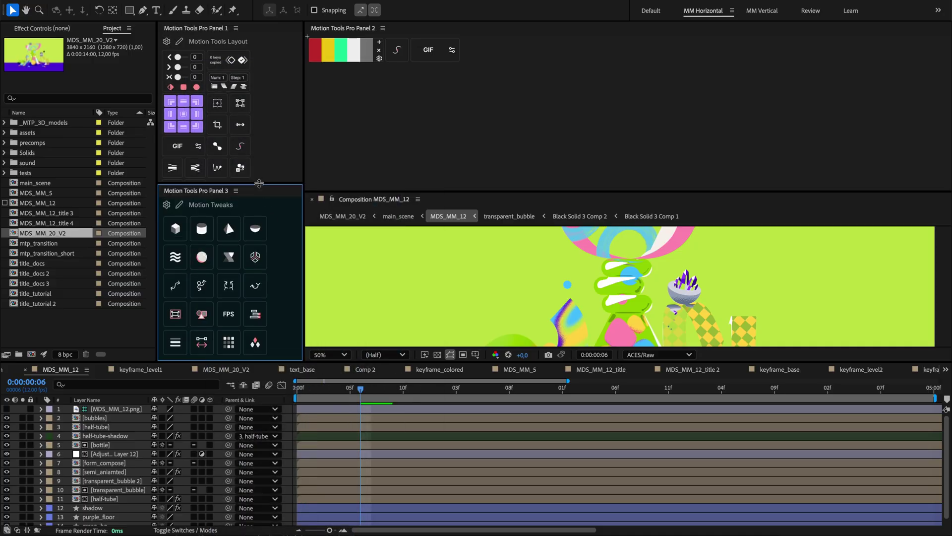
drag(337, 192, 355, 90)
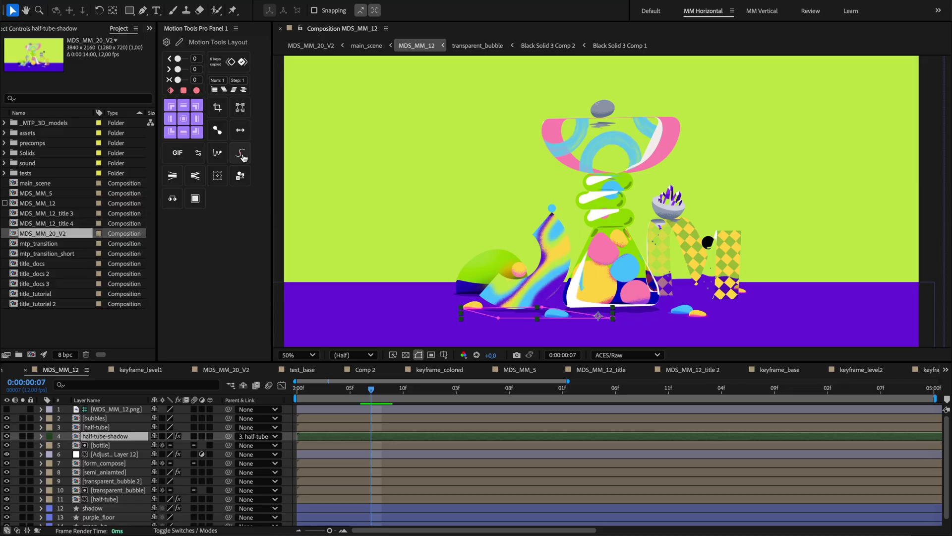
- Switch the panel to the Motion Tweaks layout and back to Motion Tools Layout
click(222, 45)
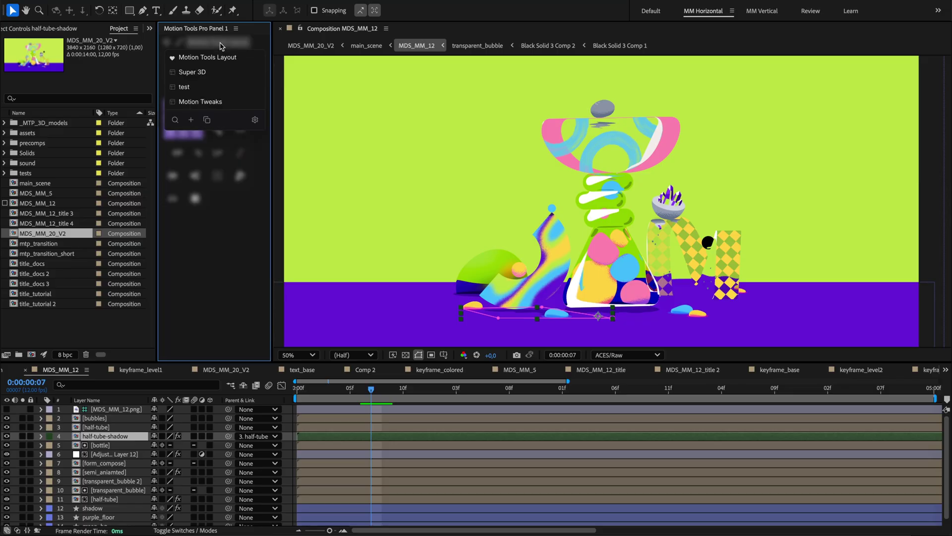
click(208, 102)
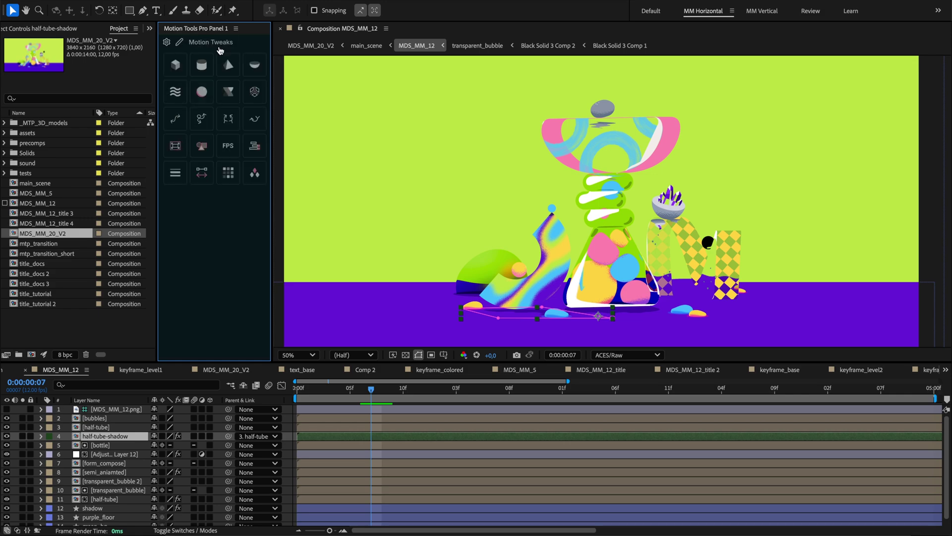
click(219, 44)
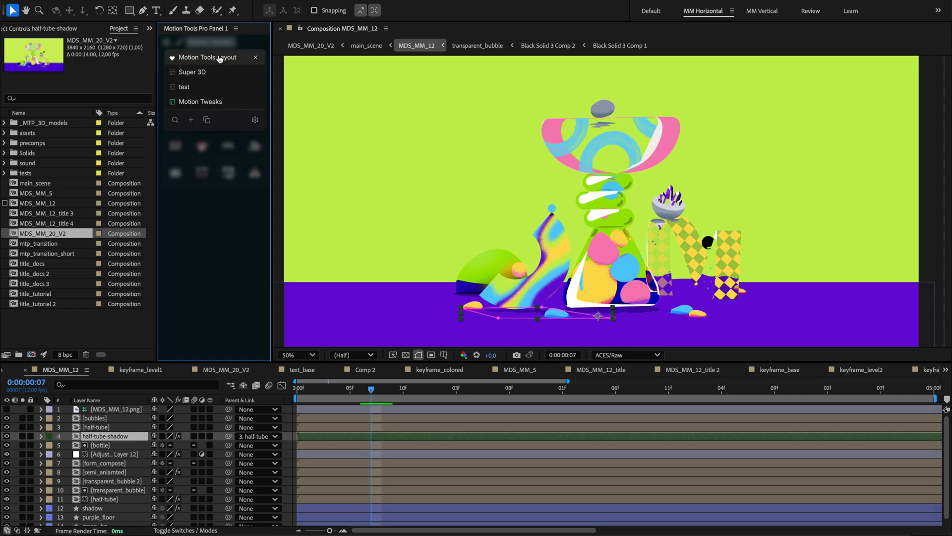
click(218, 58)
click(219, 43)
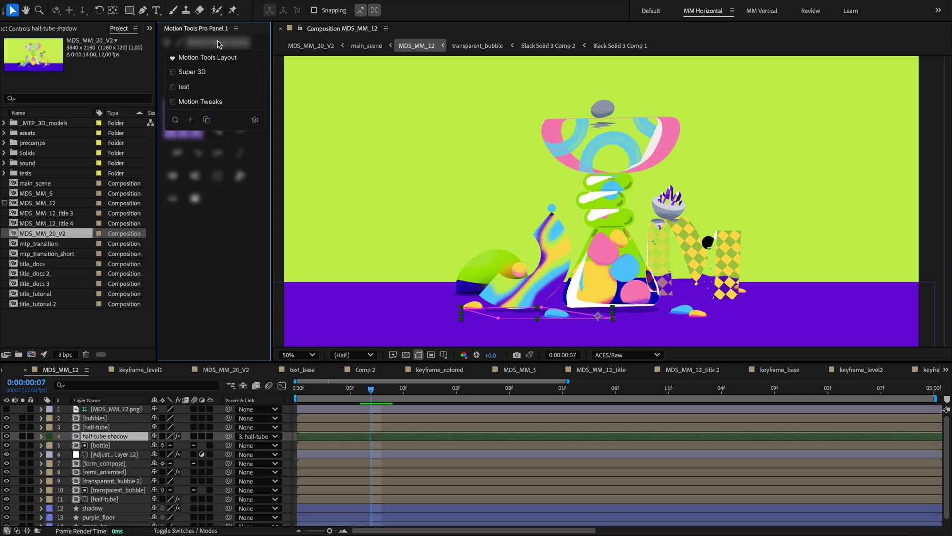
click(177, 120)
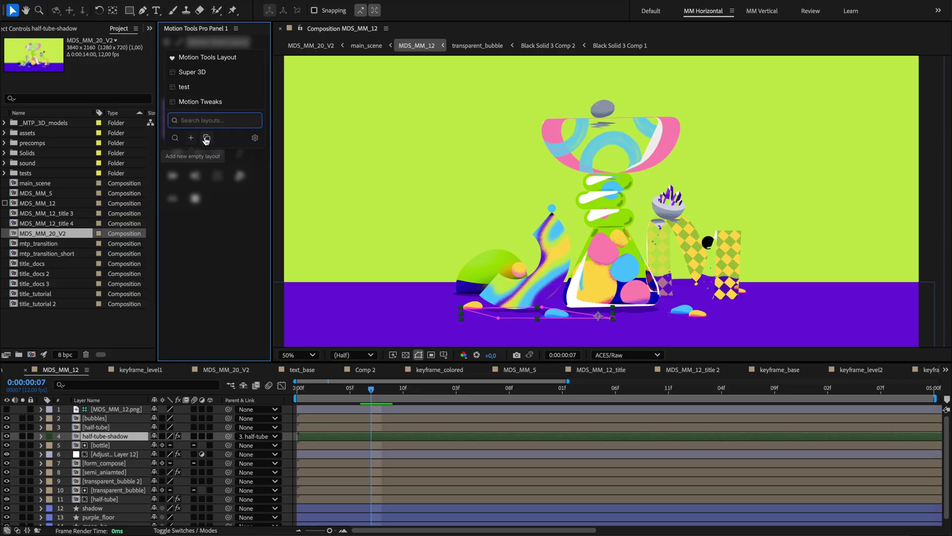
click(207, 141)
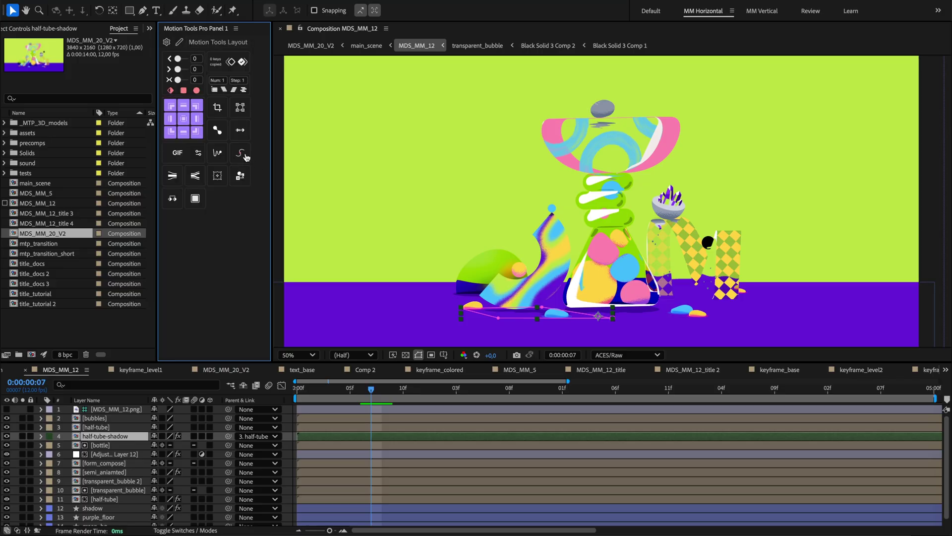
- Move a tool button into a new slot in edit mode
click(180, 44)
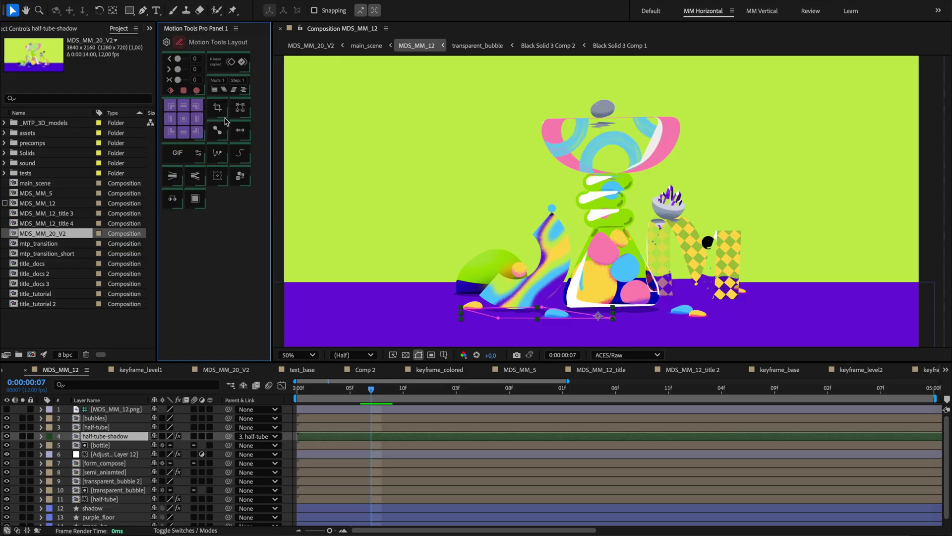
drag(236, 119, 223, 93)
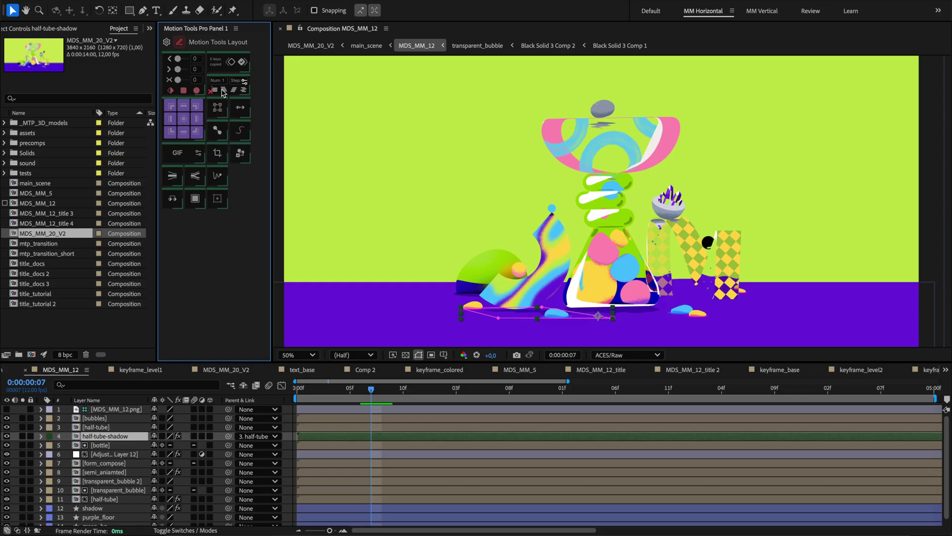
click(182, 42)
- Browse the Motion Tools settings gallery, viewing expressions and Shapes From Vector details
click(167, 42)
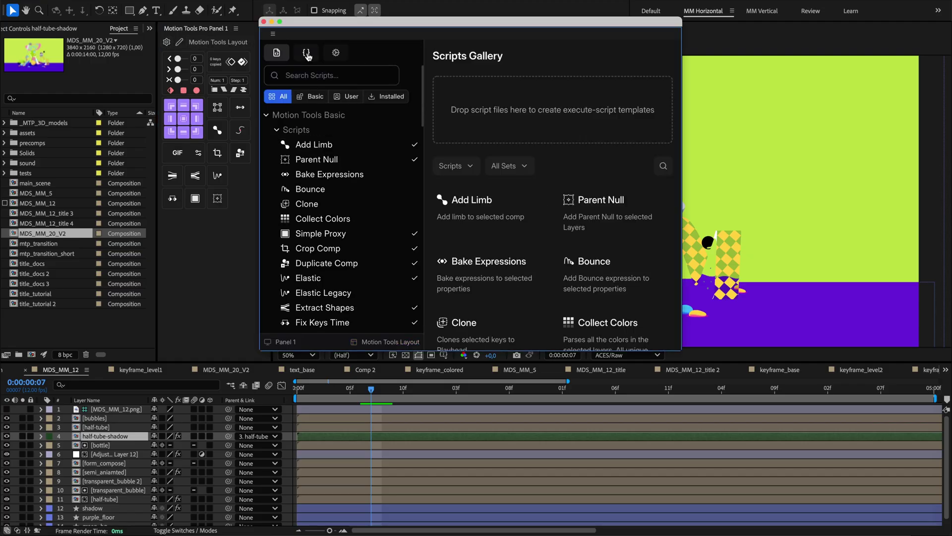
click(306, 52)
click(287, 54)
scroll(298, 189, down, 10)
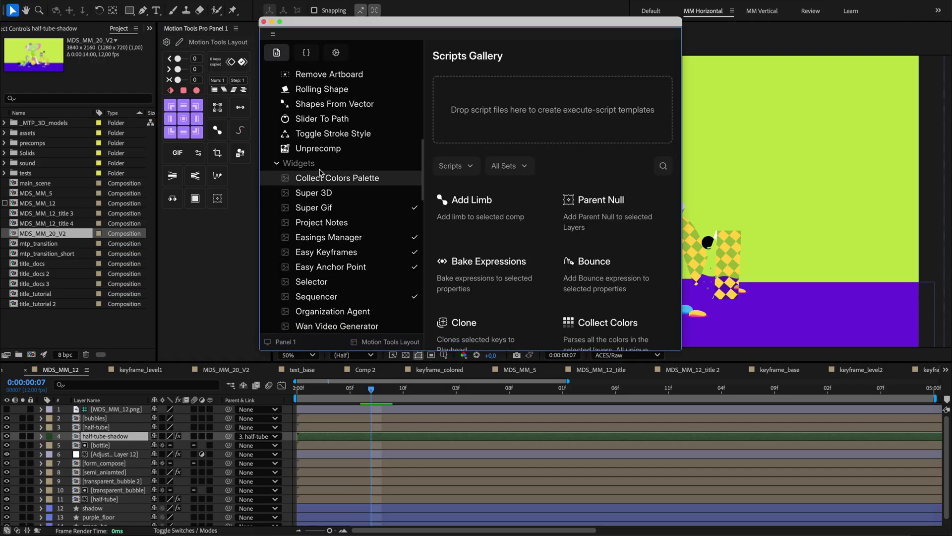
click(321, 119)
click(317, 103)
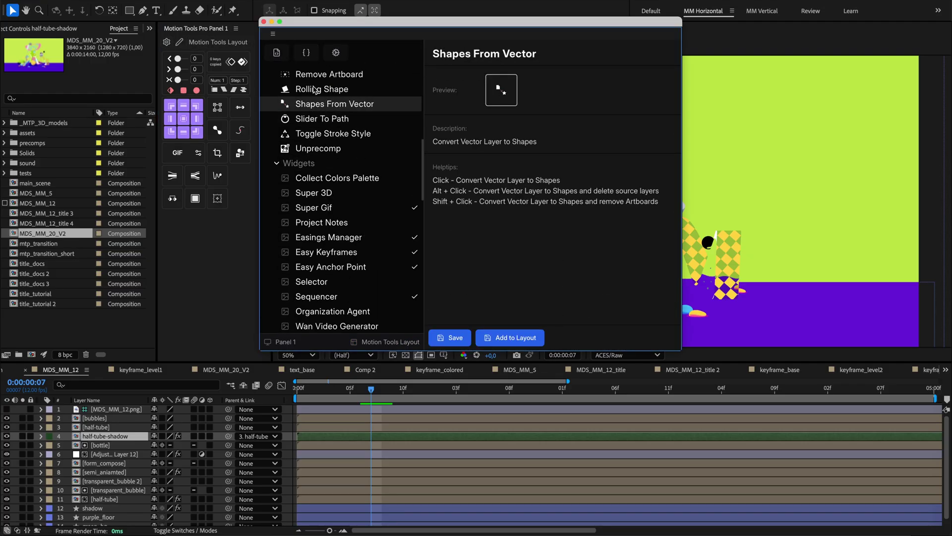
click(263, 22)
- Review the Elastic, Add Limb and Merge Shapes script settings, then open the panel's options menu
right_click(237, 200)
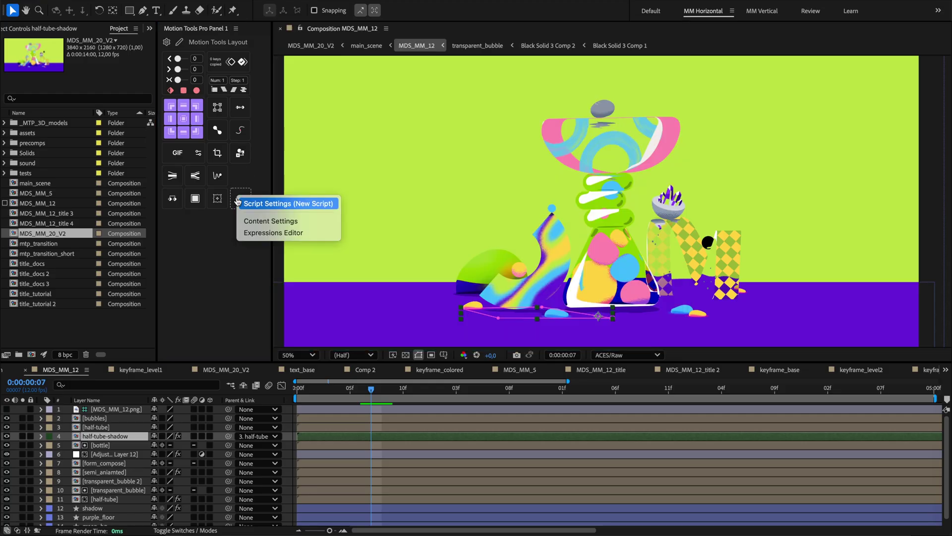
right_click(205, 248)
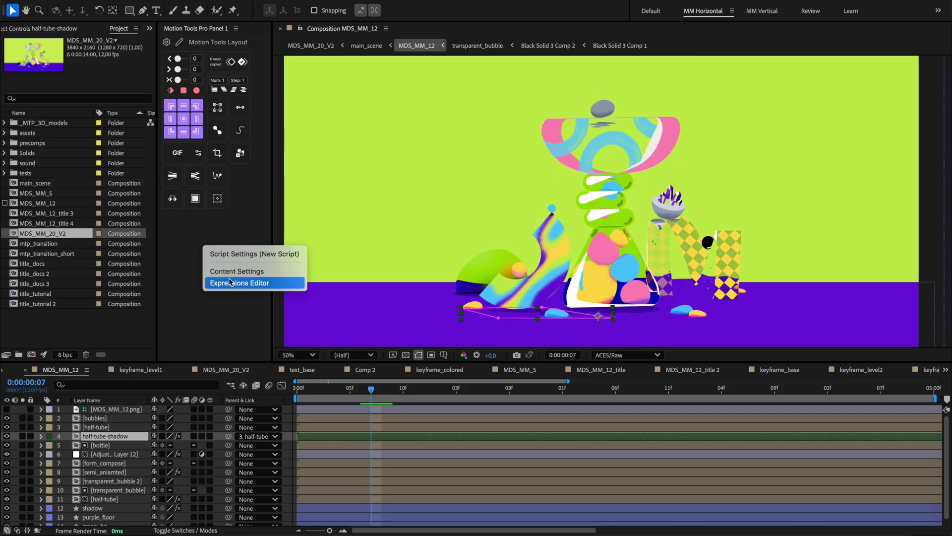
right_click(218, 177)
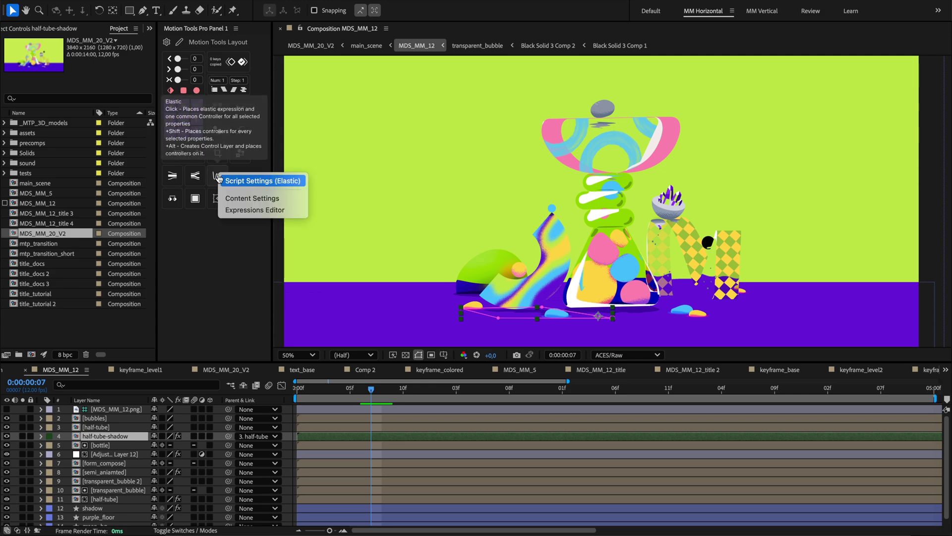
click(270, 182)
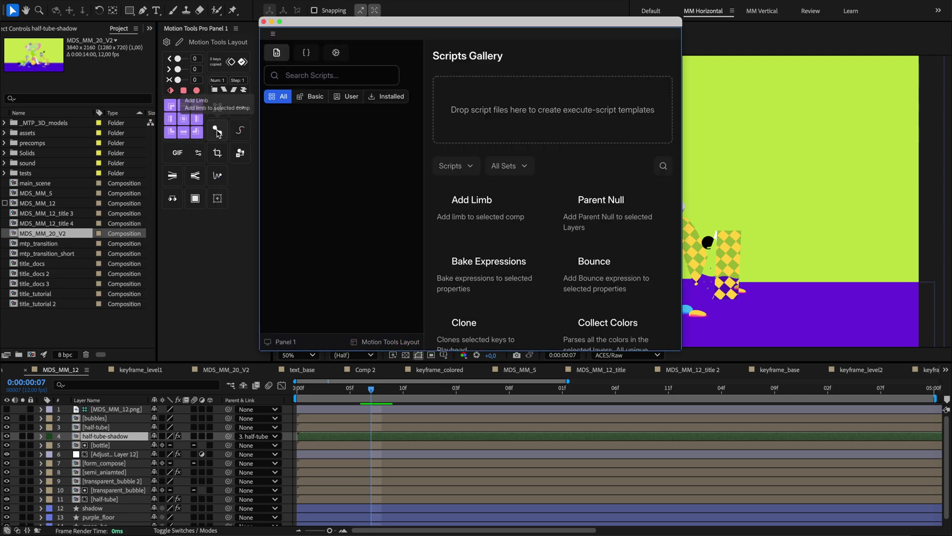
right_click(224, 137)
click(224, 139)
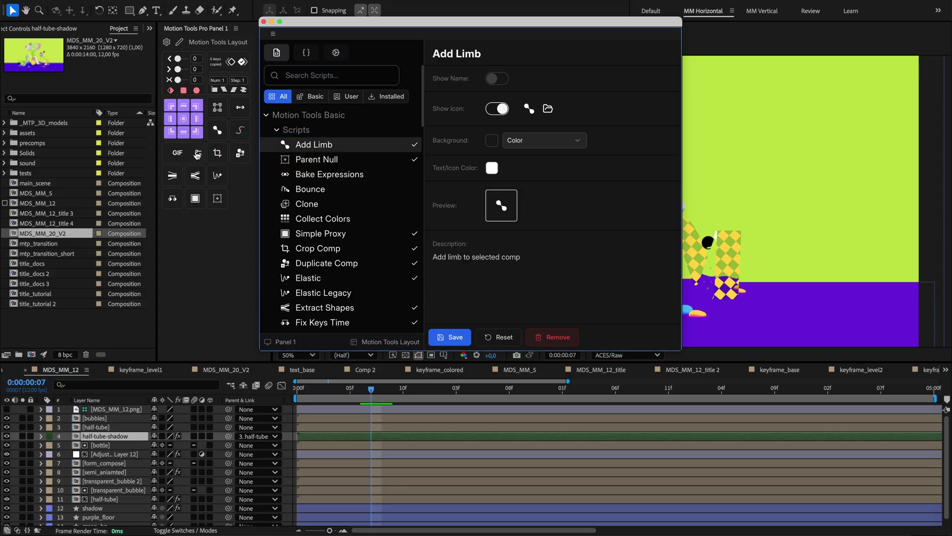
right_click(172, 175)
click(208, 181)
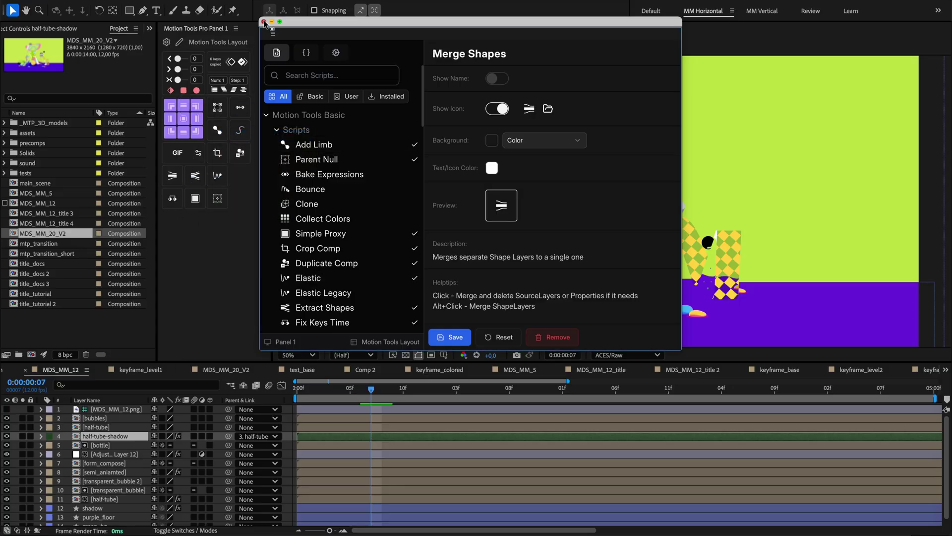
click(264, 22)
click(236, 29)
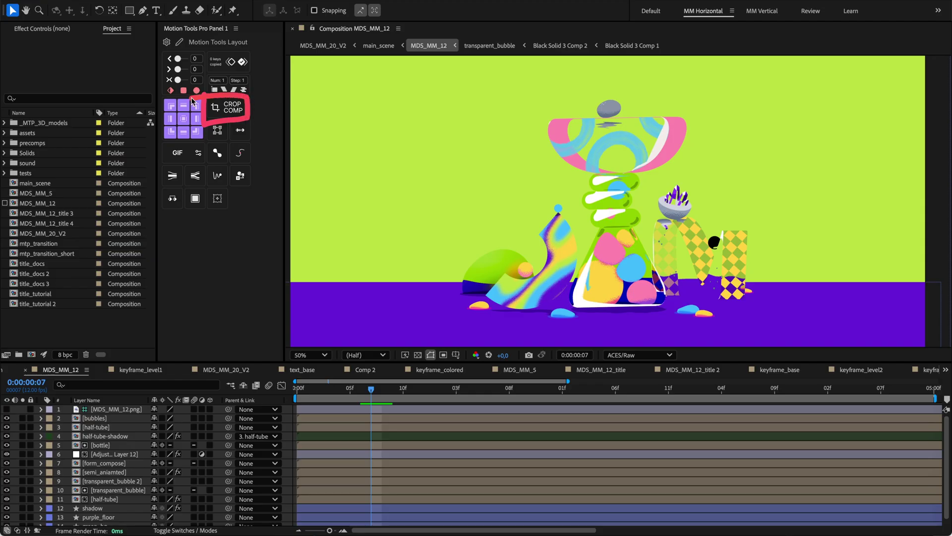
- Add a parent null to the selected layers, then remove it again
click(237, 110)
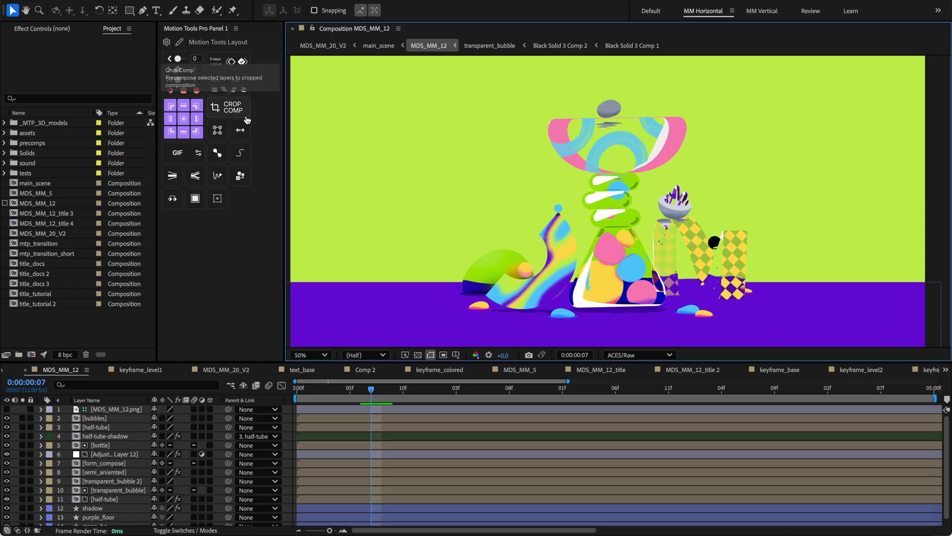
click(217, 198)
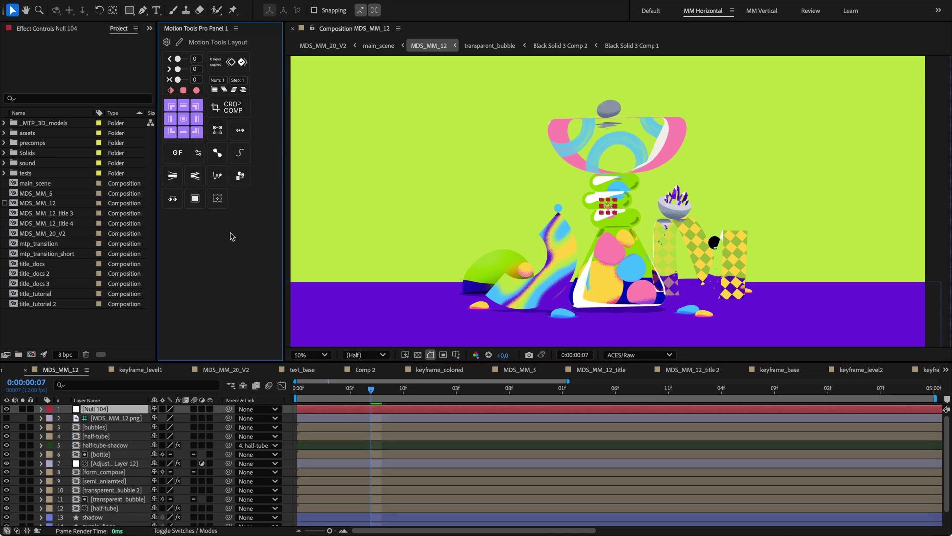
click(609, 211)
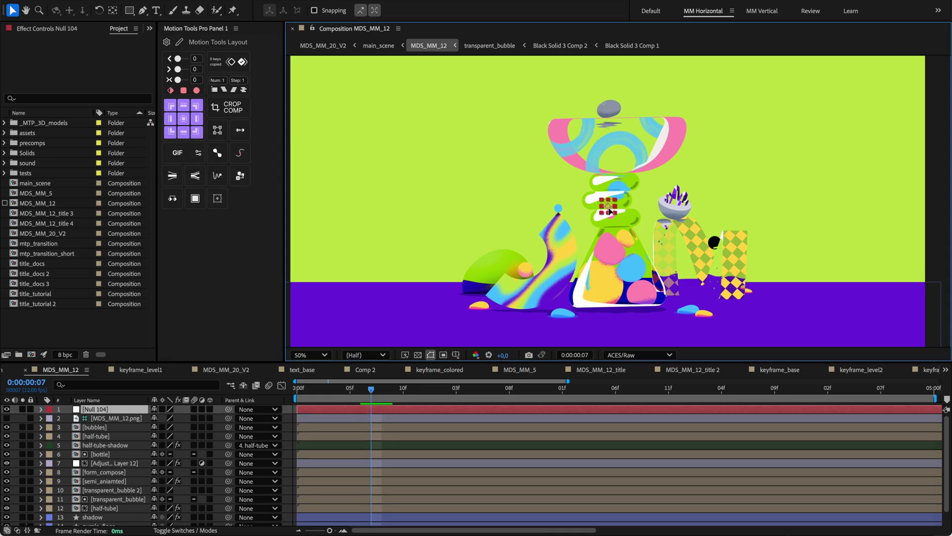
key(Delete)
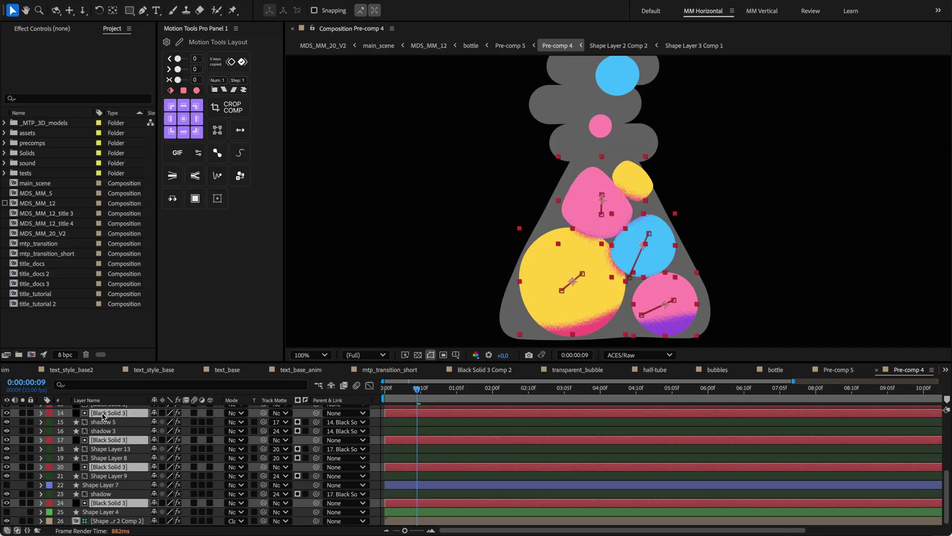
- Parent the selected bubbles to a null, test moving them, and remove the nulls
click(217, 198)
mouse_move(601, 242)
mouse_down()
mouse_move(611, 248)
mouse_move(620, 230)
mouse_move(567, 253)
mouse_move(616, 228)
mouse_move(605, 245)
mouse_up()
key(Delete)
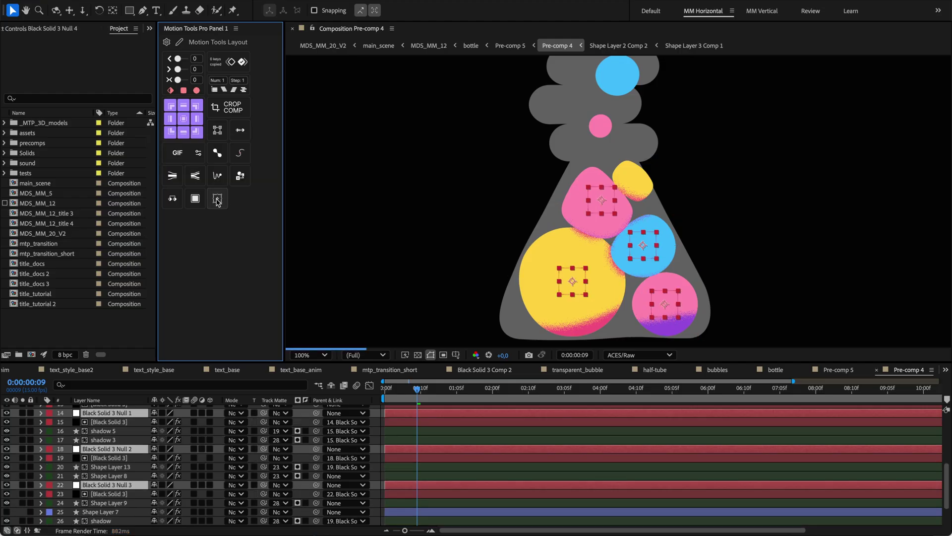
mouse_move(645, 245)
mouse_down()
mouse_move(620, 235)
mouse_move(646, 244)
mouse_up()
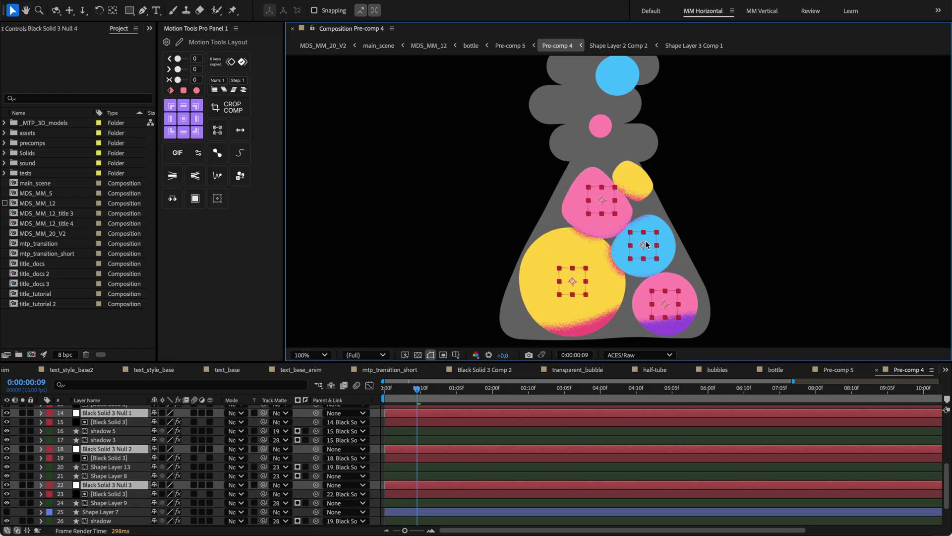
key(Delete)
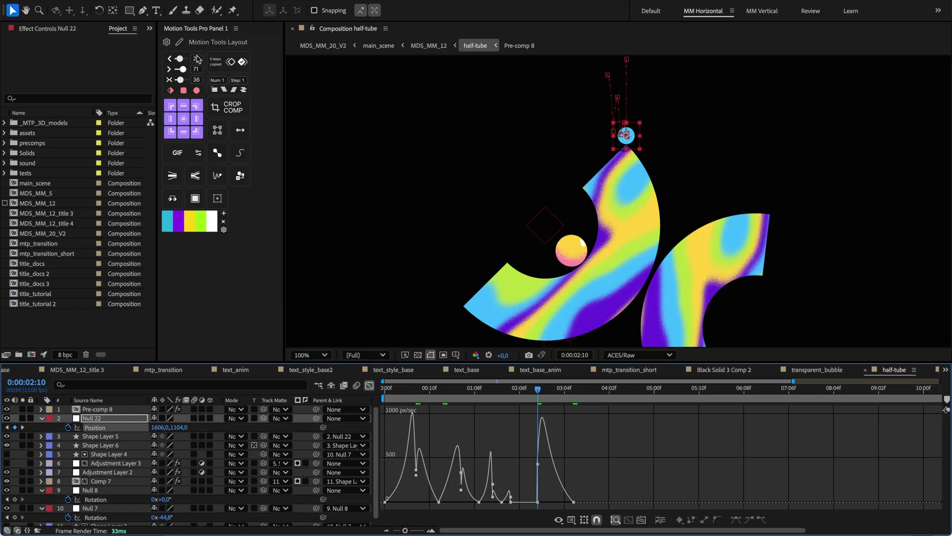
- Adjust the Motion Tools ease sliders, lowering the second ease value from 71 to 57
mouse_move(201, 56)
mouse_down()
mouse_move(159, 52)
mouse_move(159, 91)
mouse_move(199, 90)
mouse_move(200, 66)
mouse_move(199, 99)
mouse_move(154, 95)
mouse_move(159, 142)
mouse_move(201, 141)
mouse_move(203, 96)
mouse_move(188, 97)
mouse_move(252, 94)
mouse_move(251, 77)
mouse_move(205, 77)
mouse_move(207, 99)
mouse_up()
drag(184, 68, 183, 70)
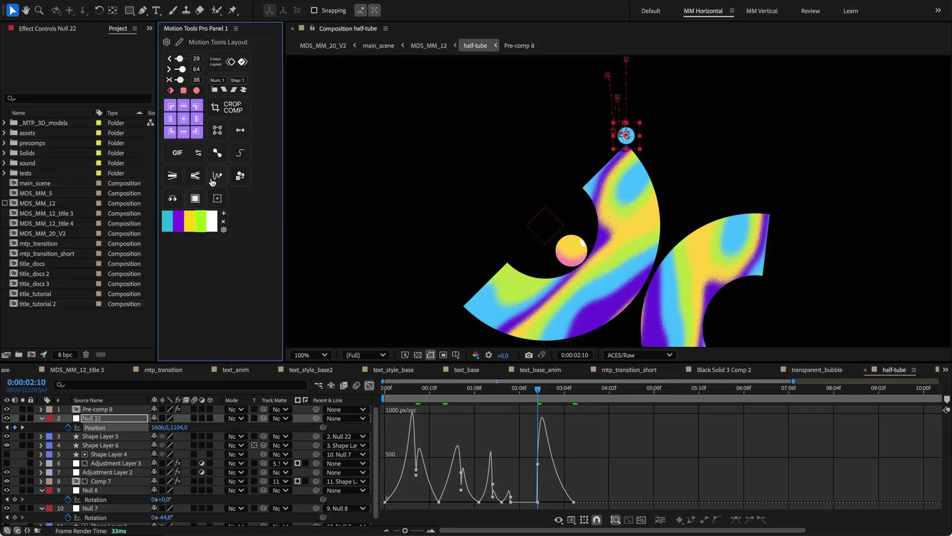
click(218, 80)
click(239, 80)
click(196, 69)
- Apply the ease to Null 22's selected Position keyframes with outgoing influence raised to 71
drag(596, 433, 527, 502)
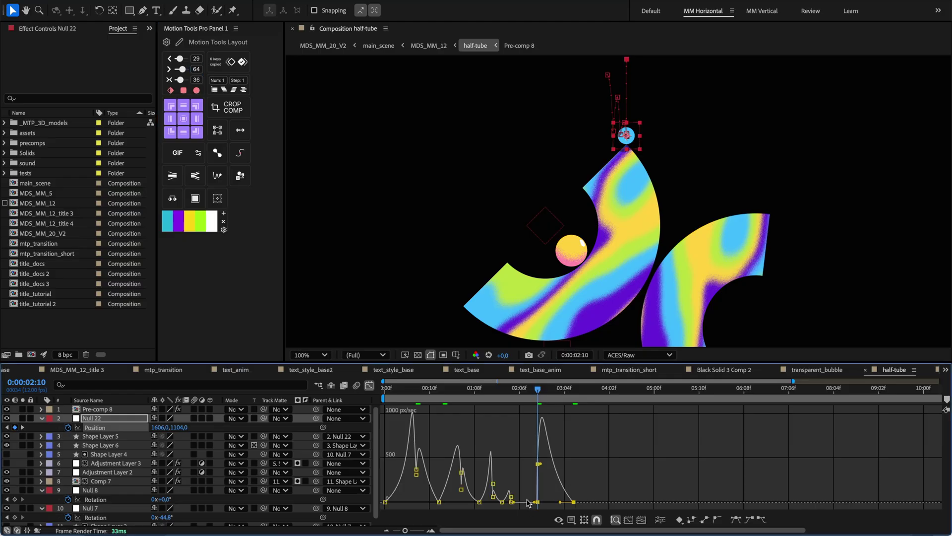
click(181, 63)
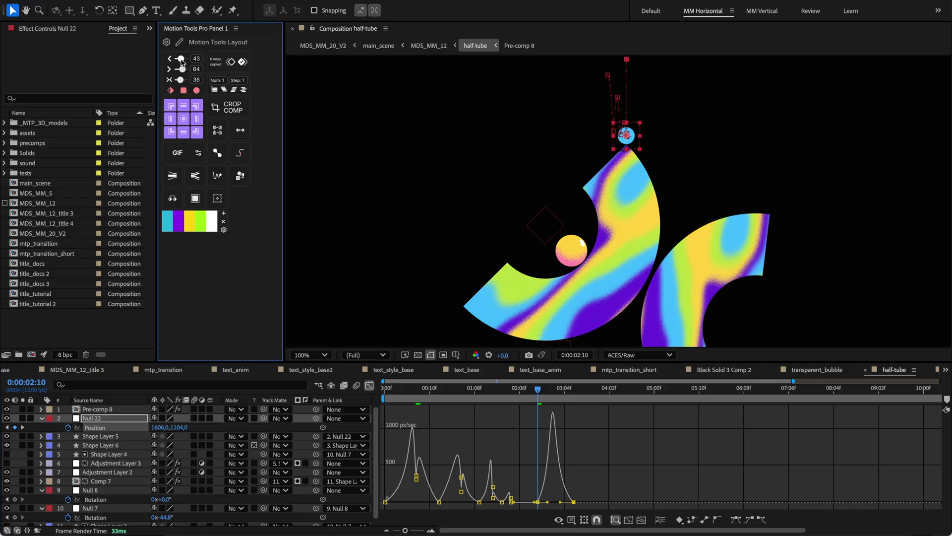
mouse_move(182, 71)
mouse_down()
mouse_move(184, 83)
mouse_move(185, 71)
mouse_up()
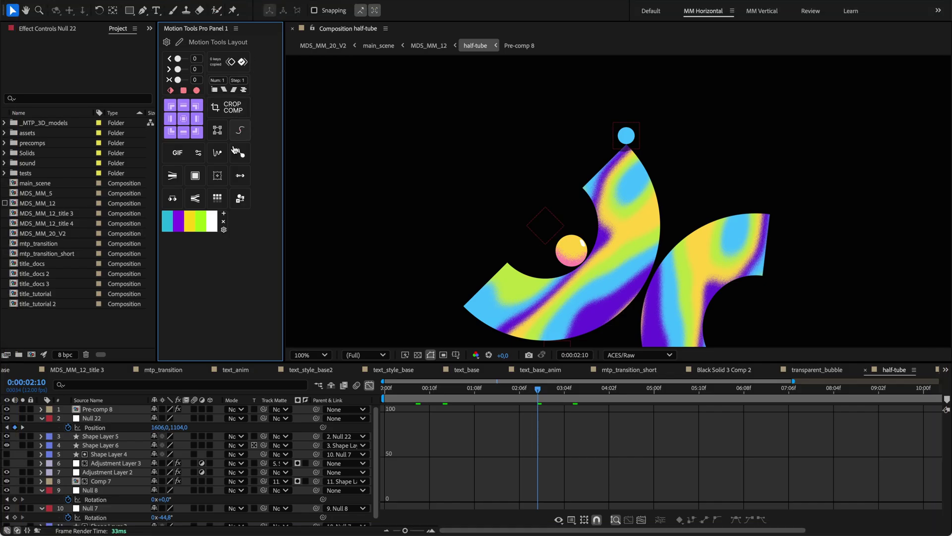
mouse_move(264, 188)
- Add Bake Expressions and Clone as new buttons in the panel's empty slots
mouse_move(256, 206)
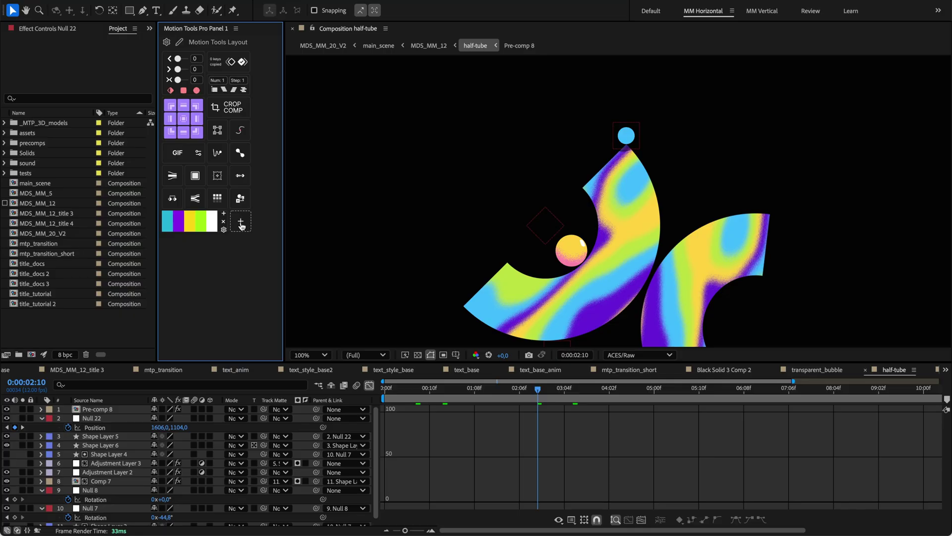
click(241, 226)
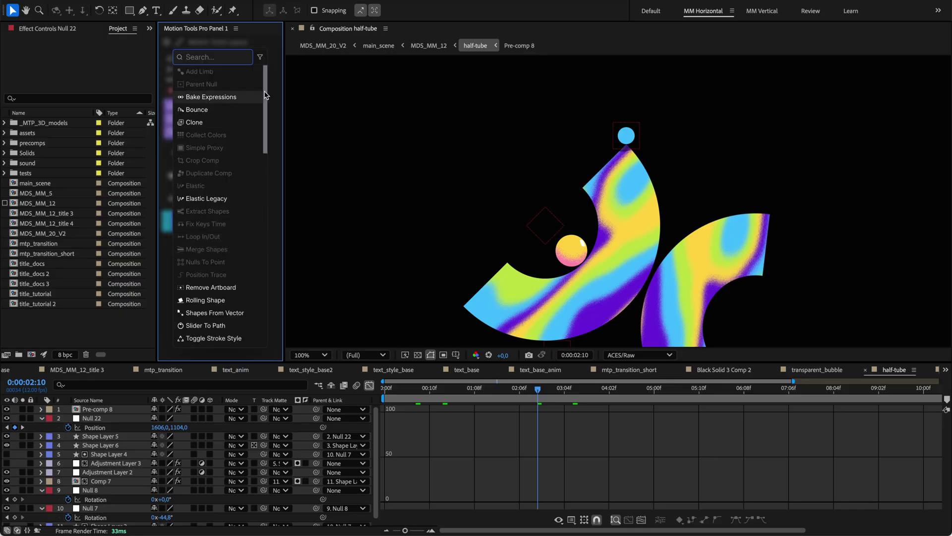
mouse_move(266, 94)
mouse_down()
mouse_move(267, 250)
mouse_move(269, 84)
mouse_up()
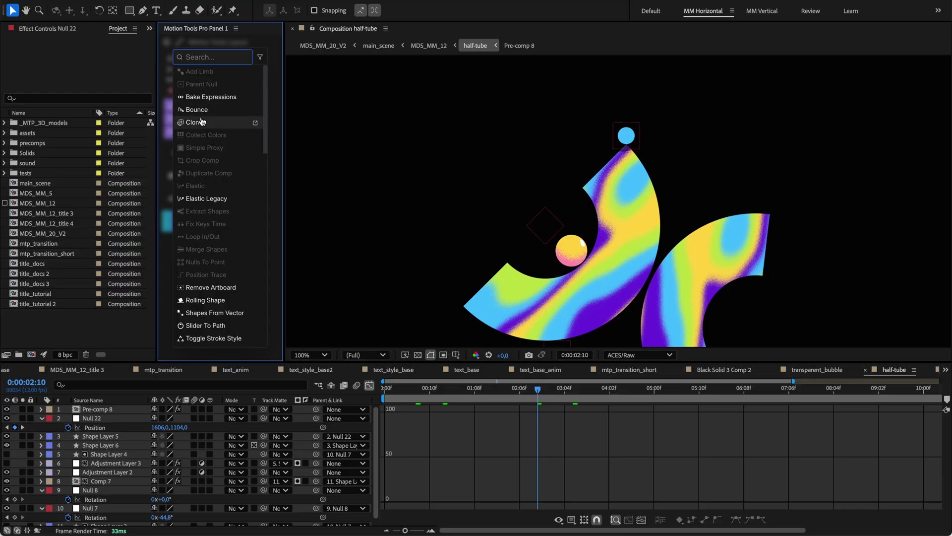
click(203, 98)
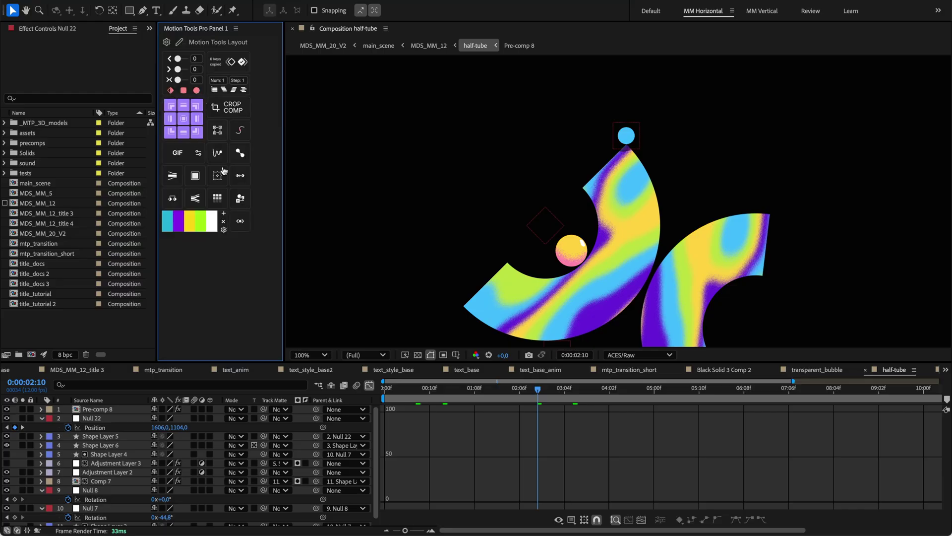
click(172, 243)
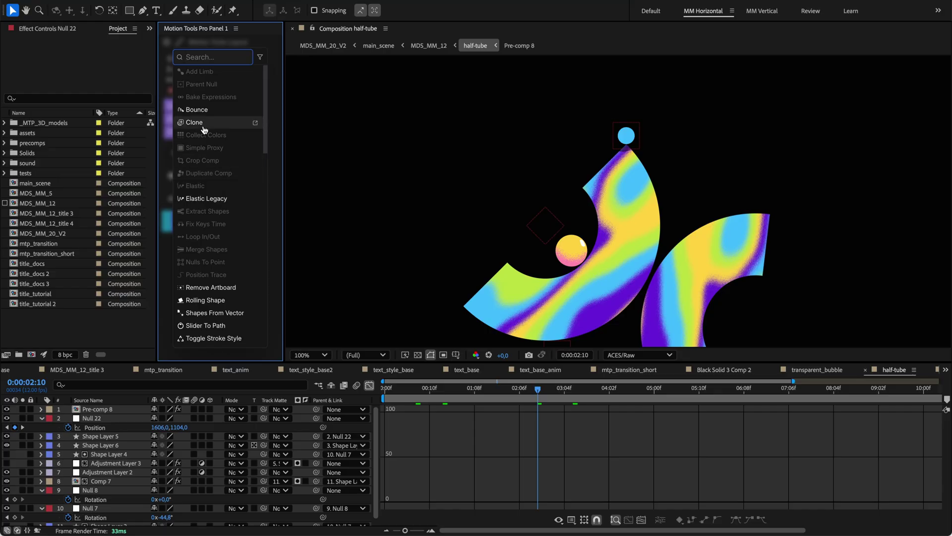
click(253, 123)
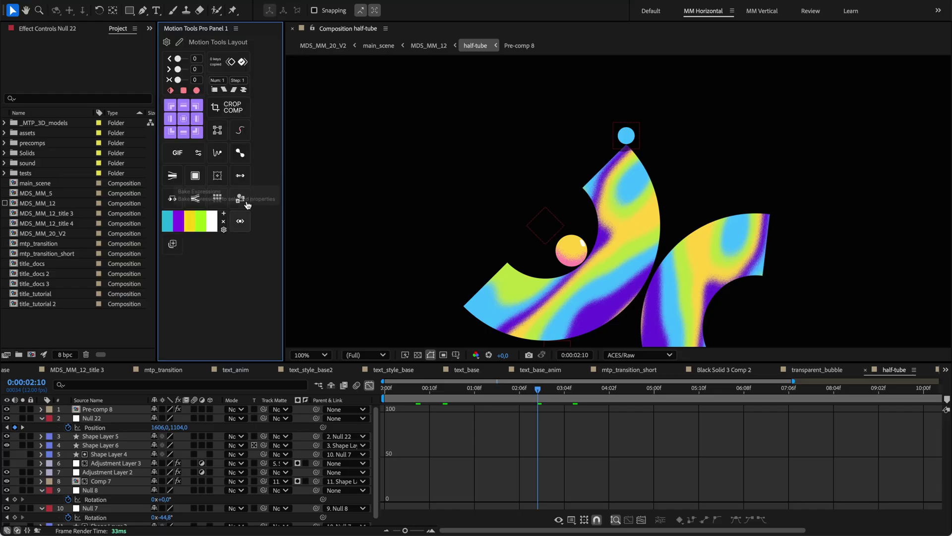
- Filter the command list to Widgets, then Scripts, and move the add slot lower
click(240, 221)
click(260, 57)
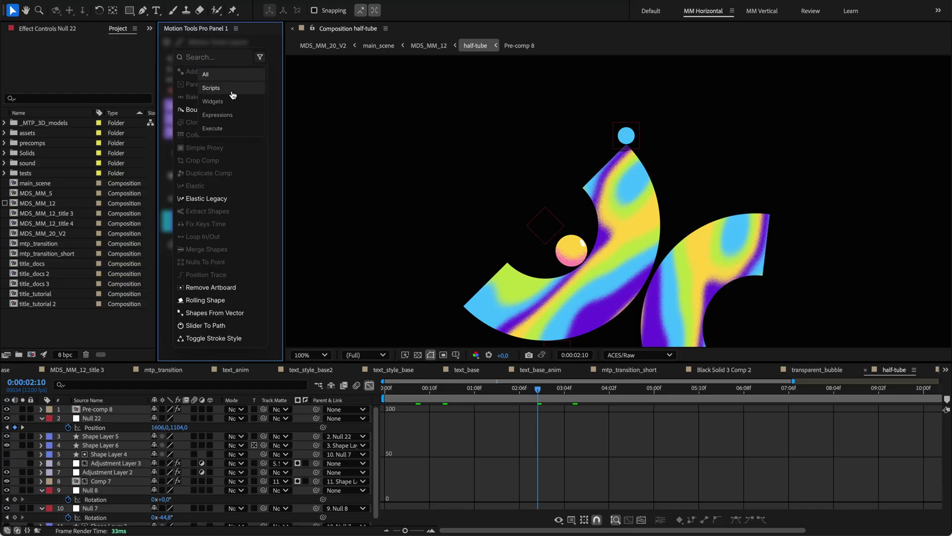
click(213, 101)
click(259, 89)
click(211, 118)
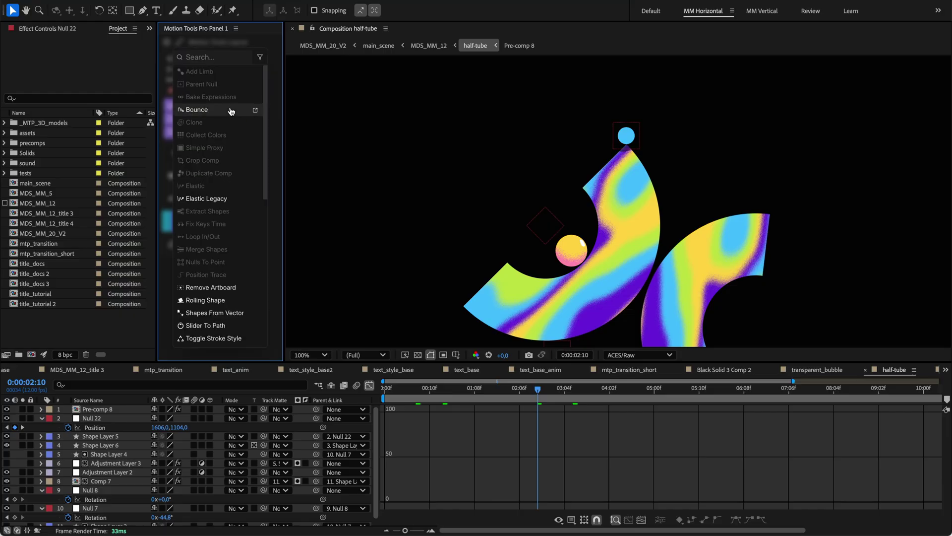
click(270, 69)
drag(270, 70, 264, 86)
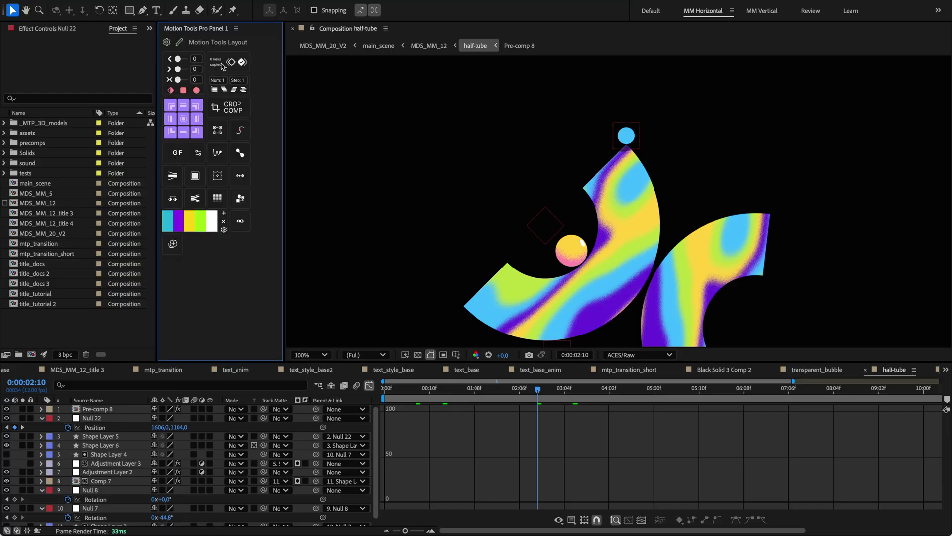
click(179, 43)
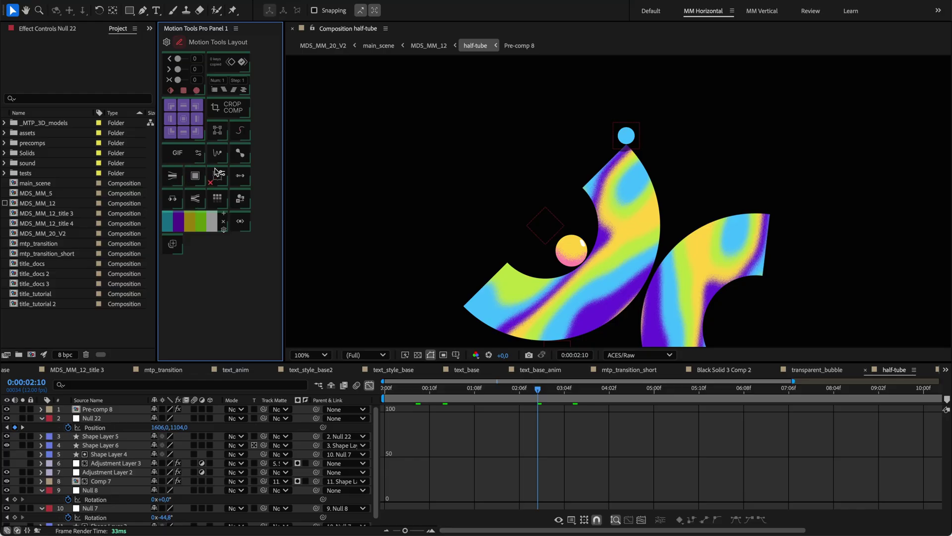
- Move one tool button a slot right and the grid tool button up a row
drag(226, 186, 195, 220)
drag(211, 253, 218, 63)
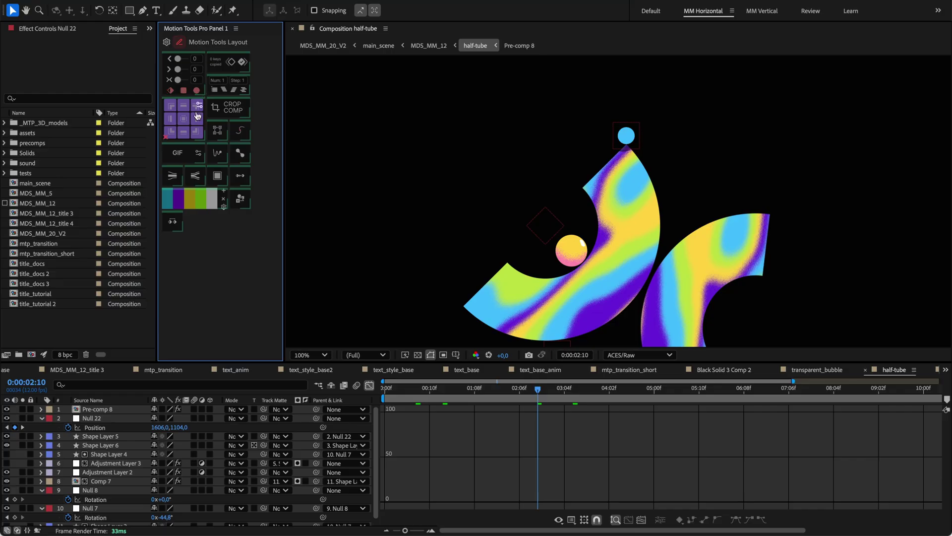
click(180, 47)
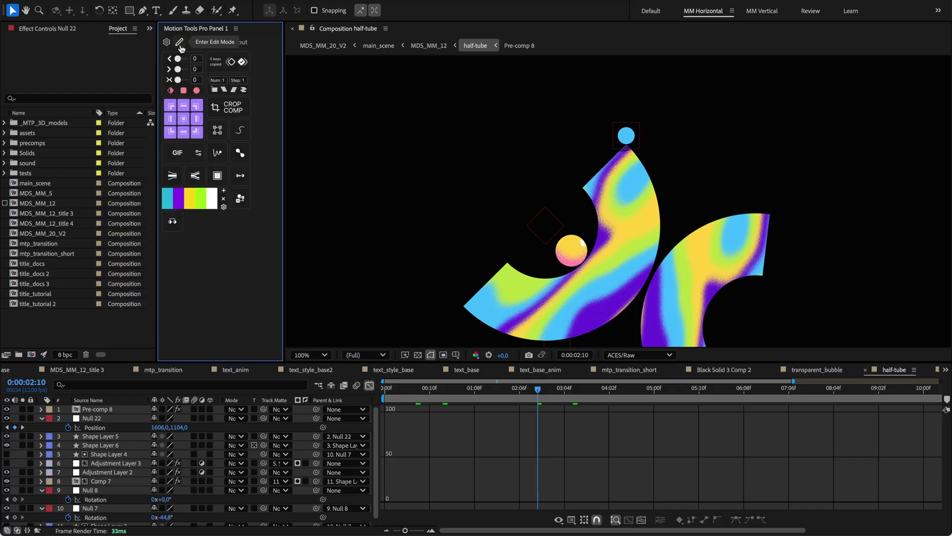
- Move the sliders block, widen it to full panel width, and collapse the align grid
click(180, 45)
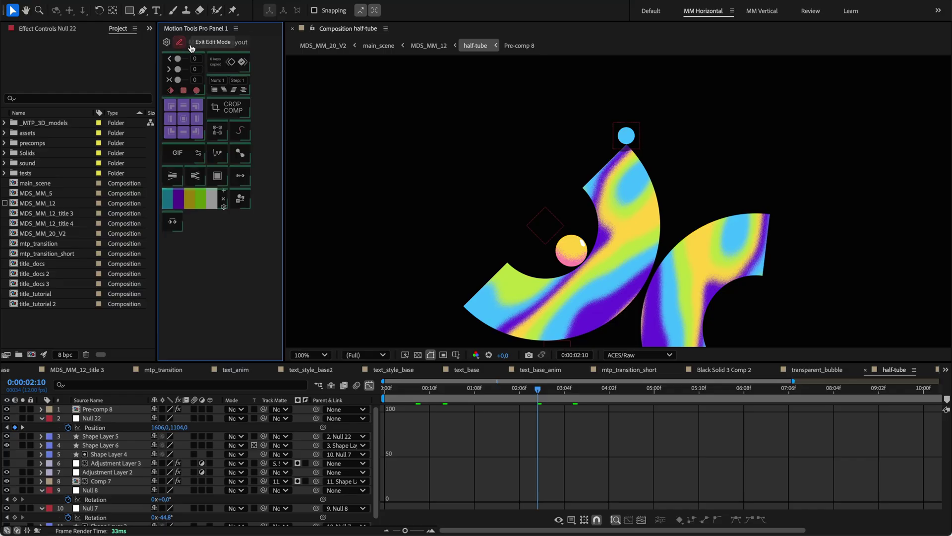
drag(225, 206, 198, 120)
drag(202, 88, 248, 91)
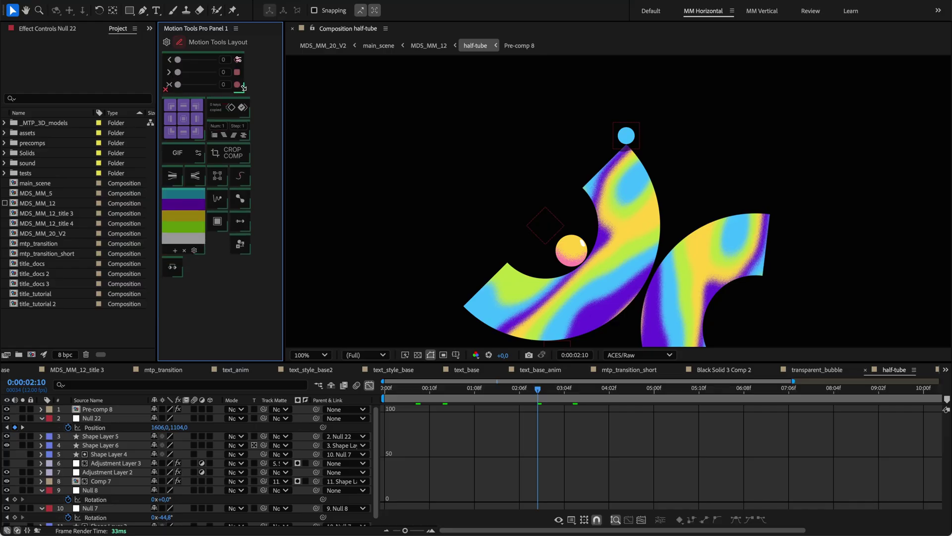
drag(186, 124, 187, 125)
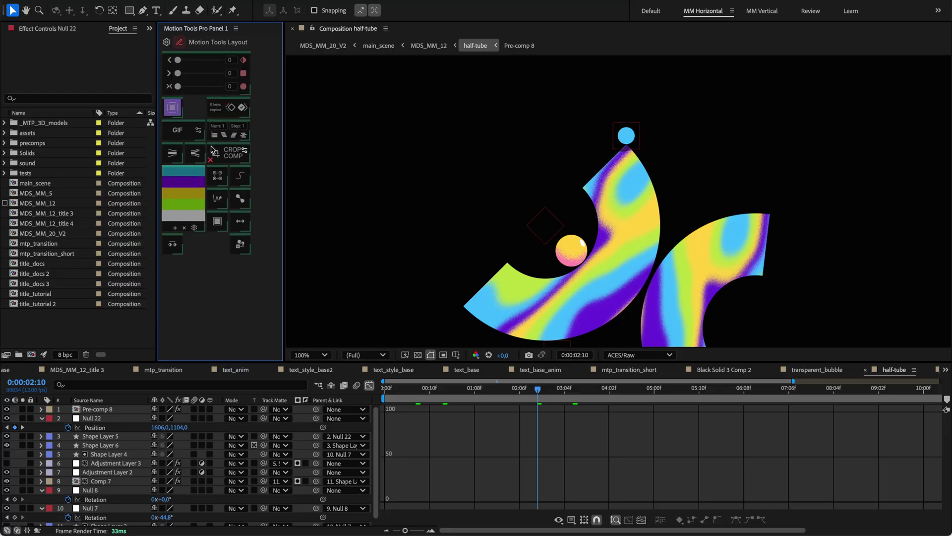
- Narrow the Num/Step block, shrink the keys block, restore the 3x3 align grid, and reposition Num/Step
mouse_move(244, 135)
mouse_down()
mouse_move(233, 163)
mouse_move(242, 201)
mouse_move(238, 127)
mouse_move(266, 153)
mouse_move(231, 127)
mouse_up()
drag(246, 162, 247, 129)
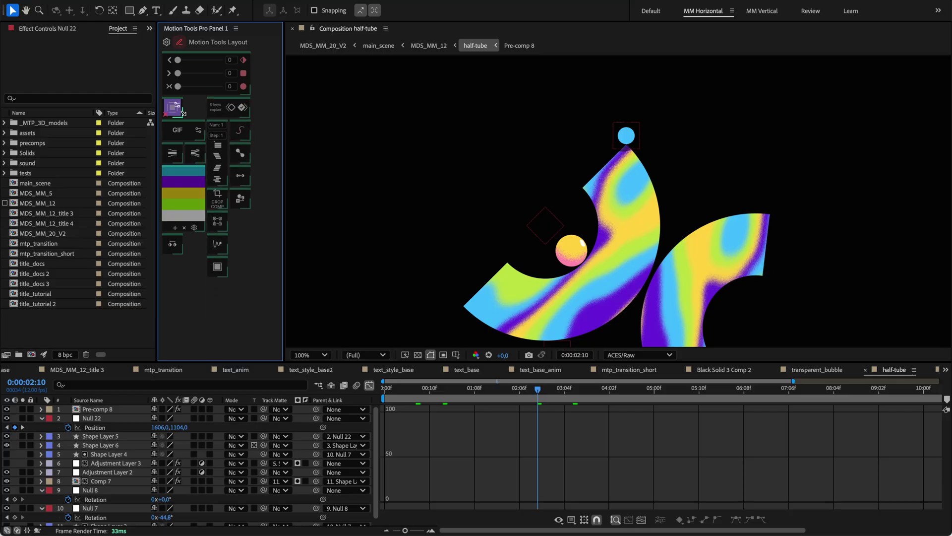
drag(183, 113, 202, 137)
click(180, 41)
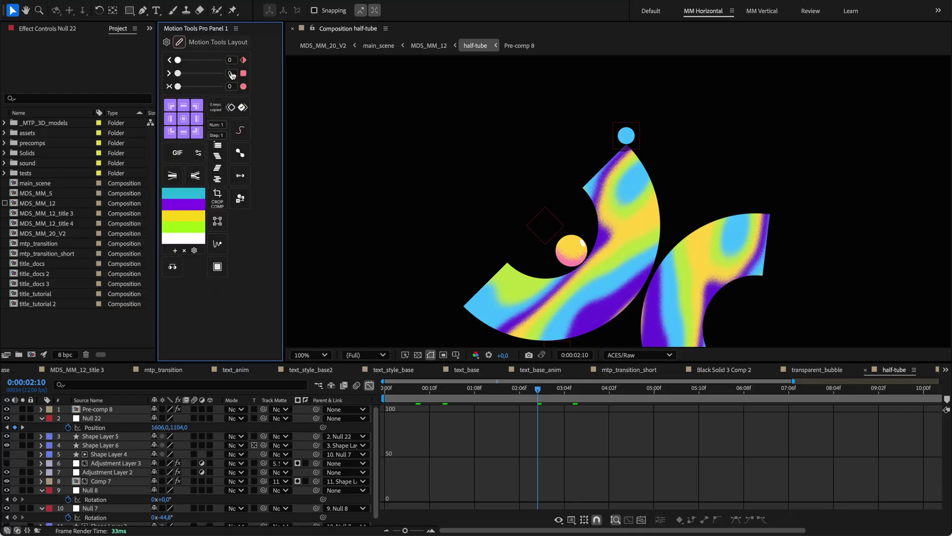
mouse_move(232, 179)
drag(225, 184, 248, 139)
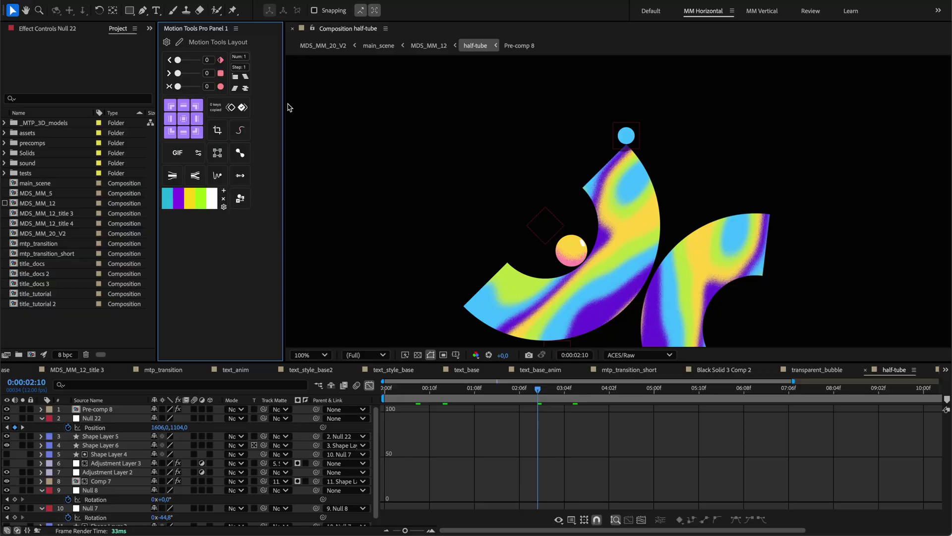
- Bring up the Scripts Gallery from the content settings of the empty slot below the swatches
click(167, 44)
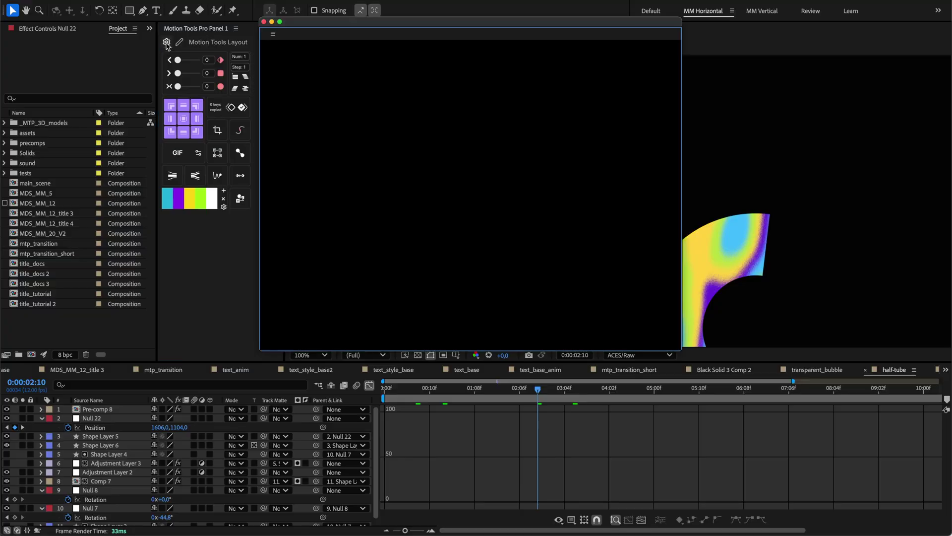
click(162, 43)
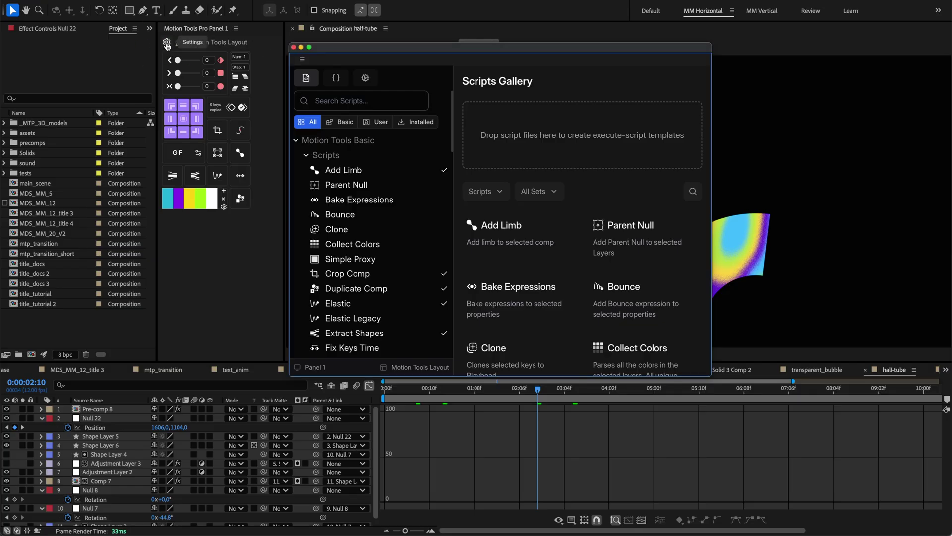
right_click(213, 222)
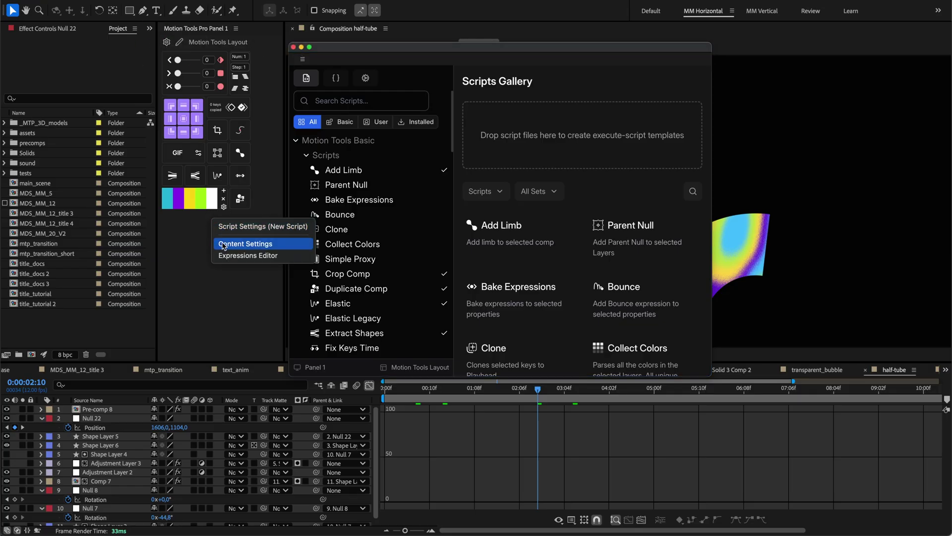
click(263, 243)
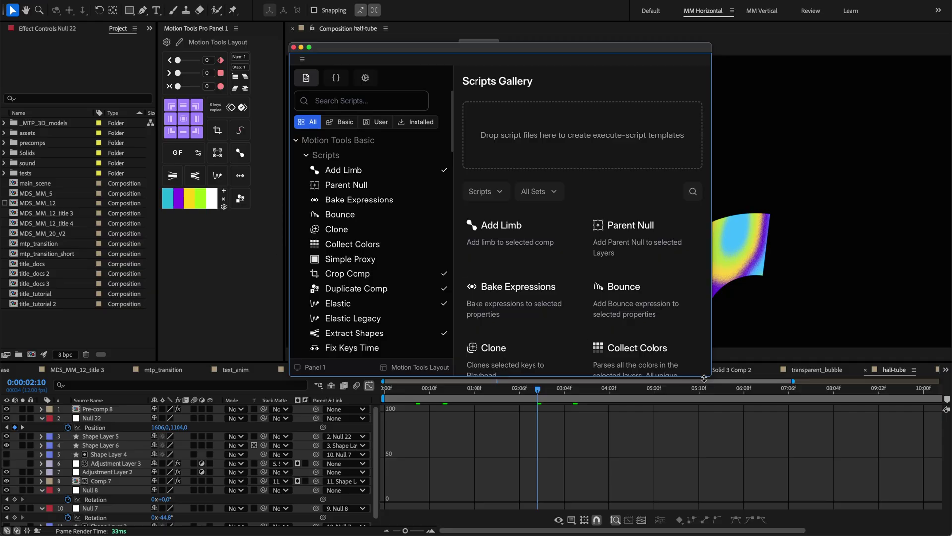
- Enlarge the Scripts Gallery window, shift it slightly left, and filter the list to User templates
drag(704, 378, 829, 441)
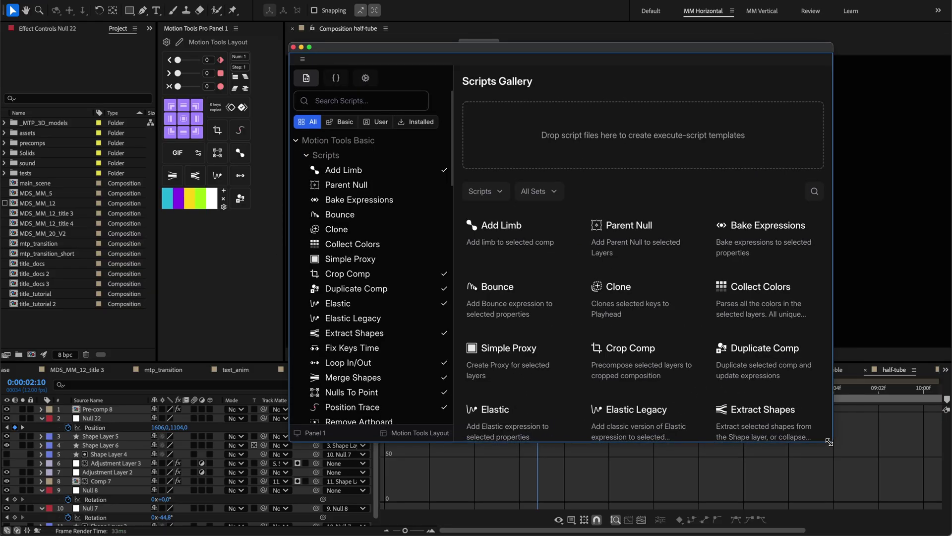
scroll(382, 248, down, 10)
scroll(400, 268, up, 10)
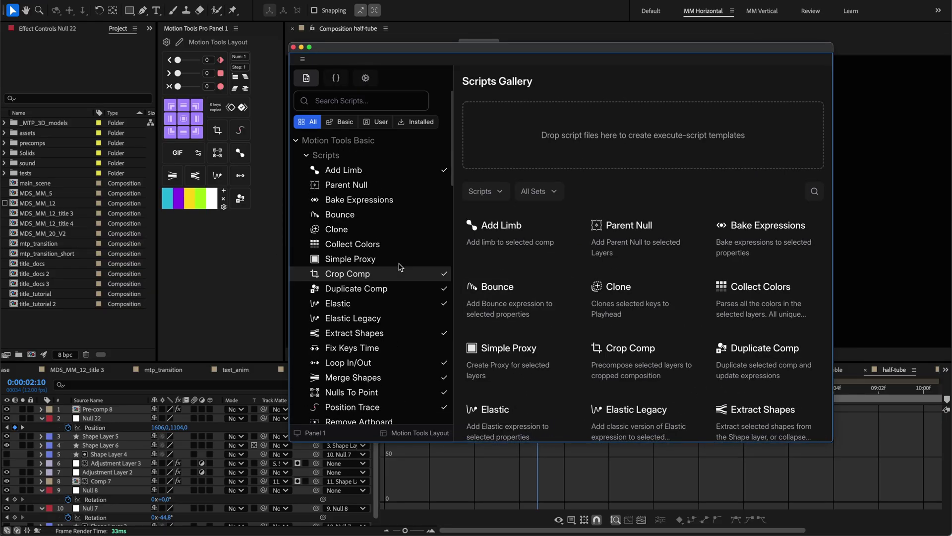
scroll(547, 253, down, 1)
scroll(547, 253, up, 1)
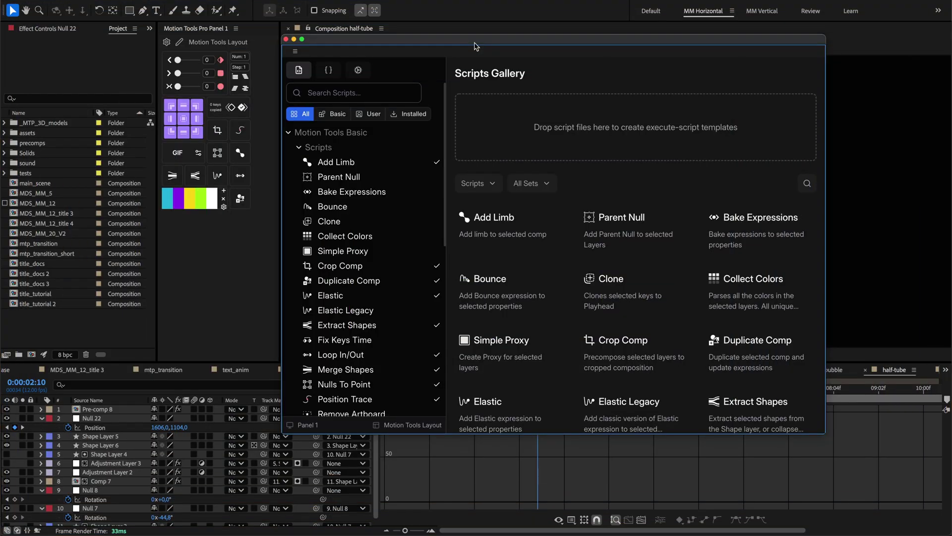
drag(459, 45, 435, 49)
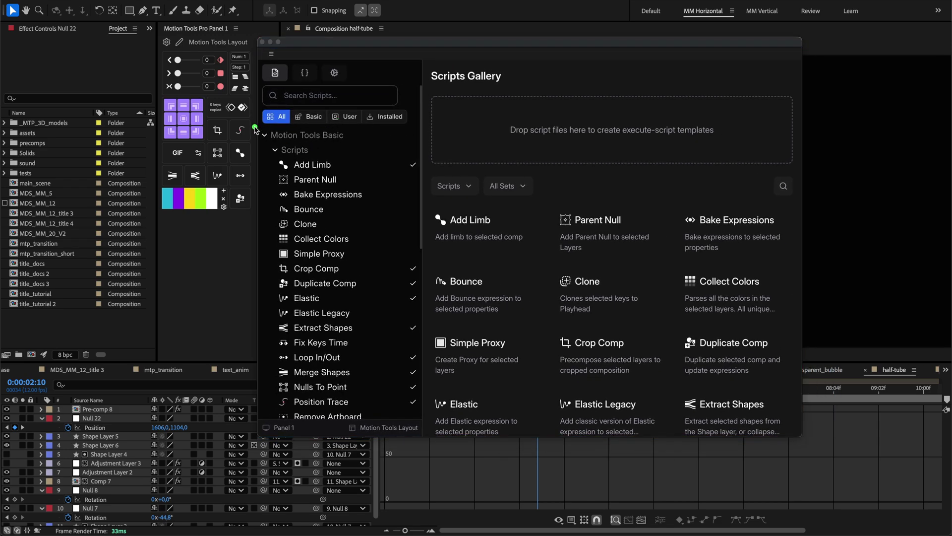
scroll(342, 228, down, 5)
scroll(342, 228, up, 5)
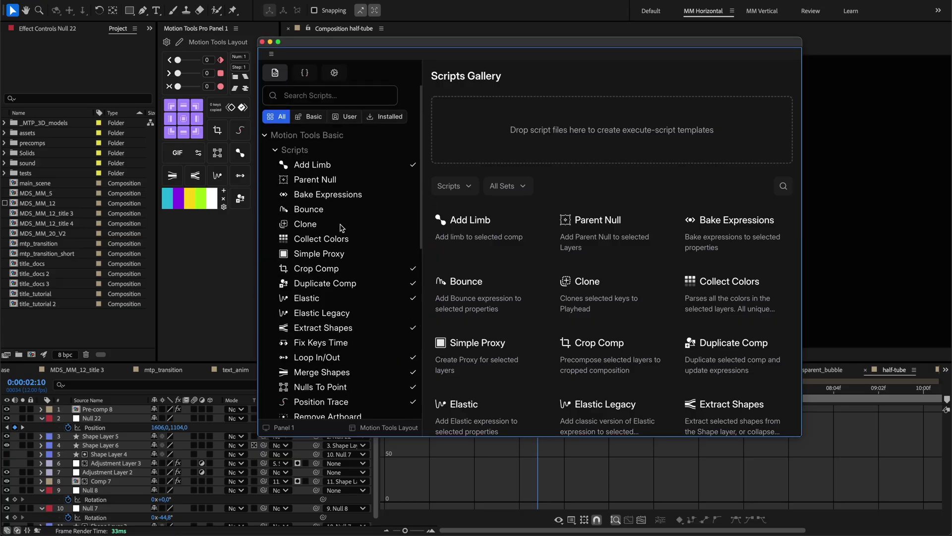
click(314, 116)
- Cycle the list filter through User and Basic, then back to All scripts
click(346, 116)
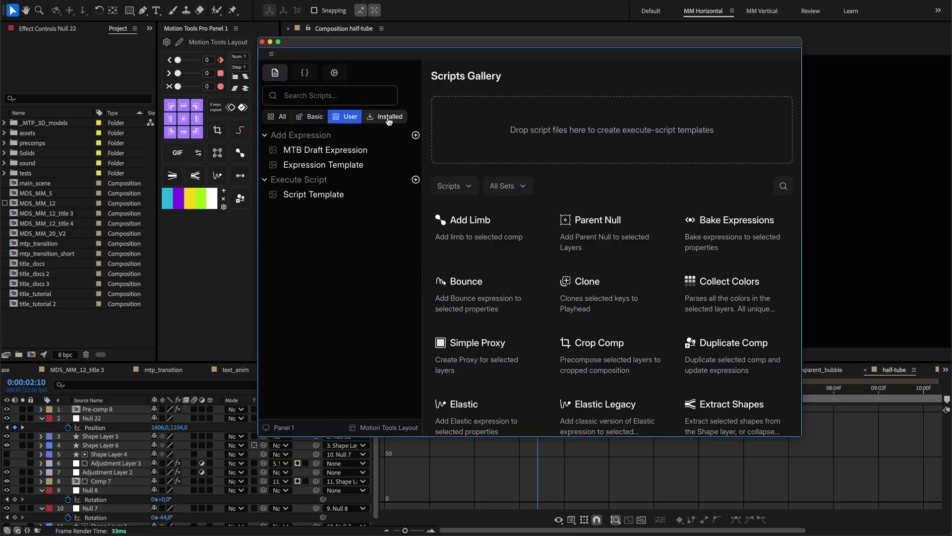
click(316, 117)
click(278, 116)
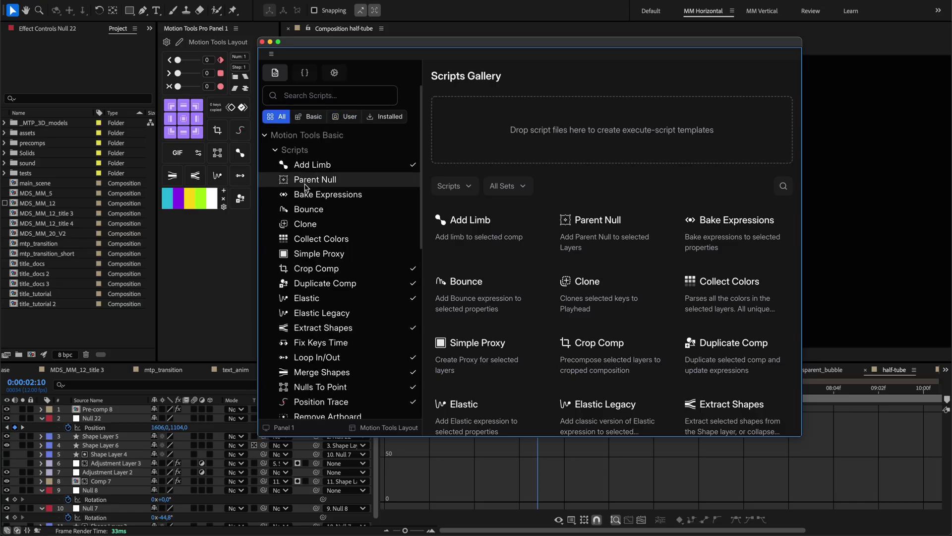
- Check the Panel 1 and Motion Tools Layout dropdowns, then view Collect Colors' details
click(279, 428)
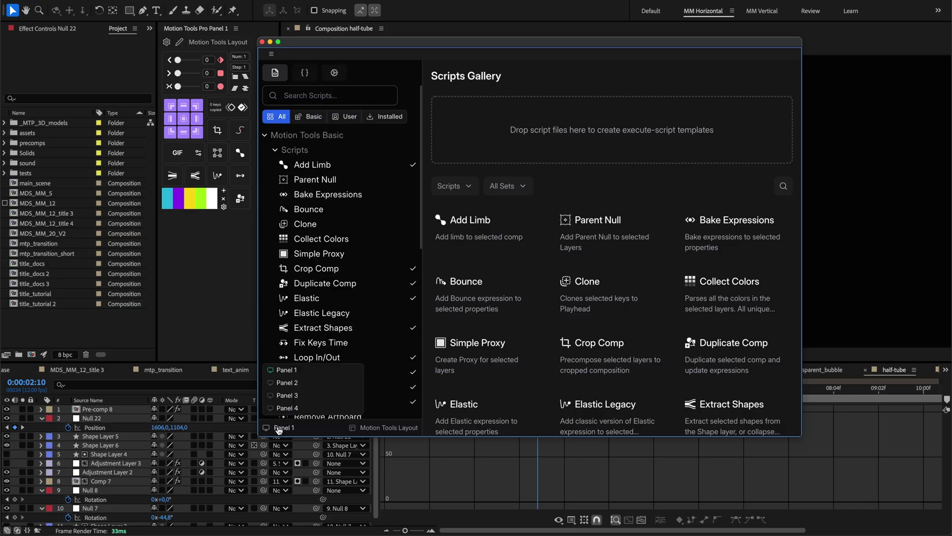
click(281, 429)
click(374, 428)
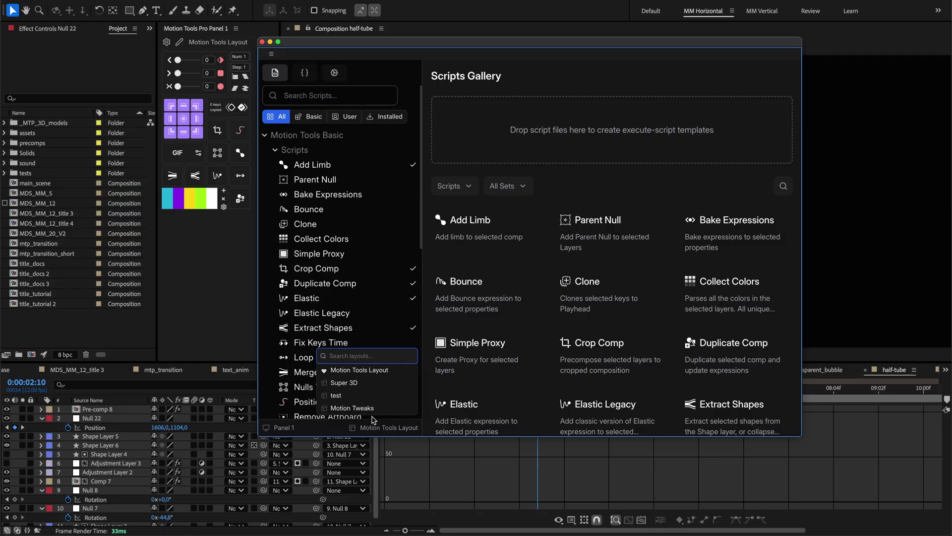
click(279, 429)
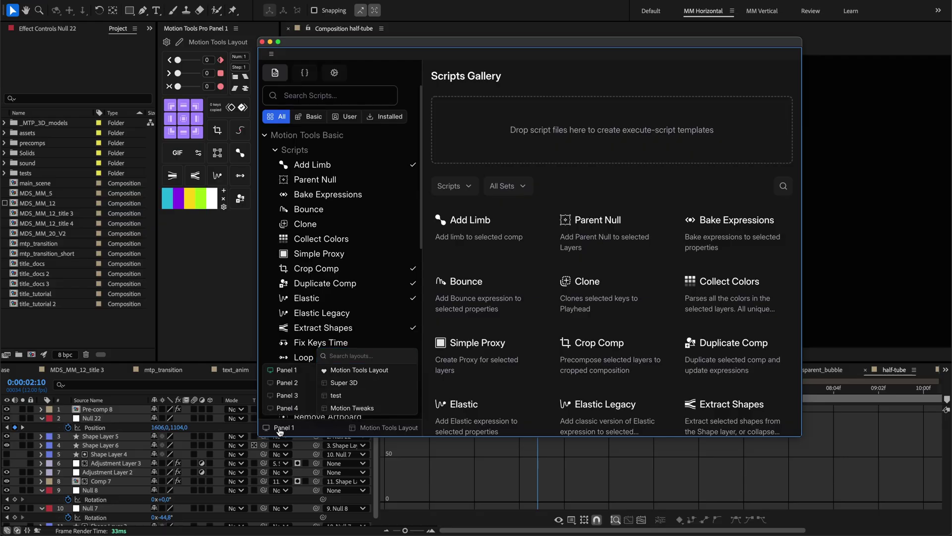
click(280, 430)
click(373, 427)
scroll(504, 272, down, 1)
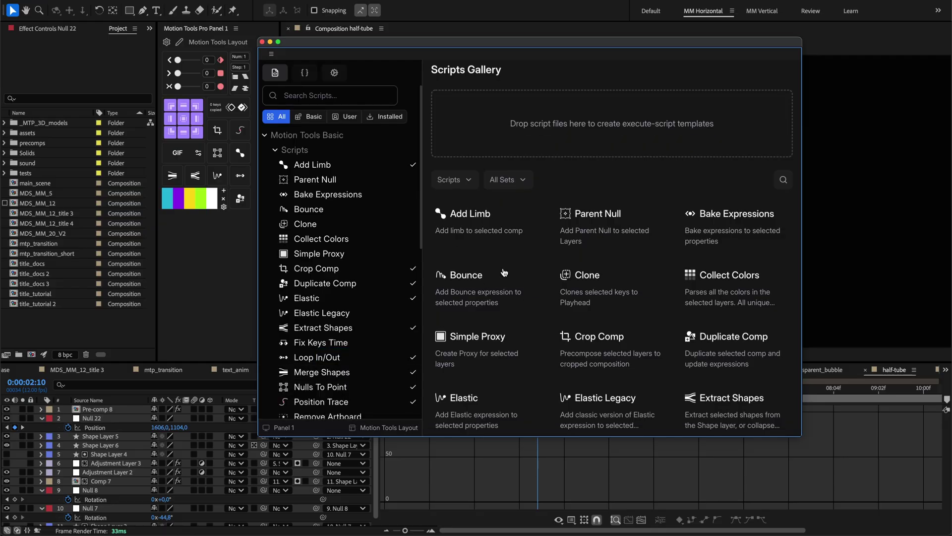
click(313, 238)
- Browse the Elastic, Loop In/Out, Simple Proxy and Fix Keys Time script details
click(307, 298)
click(316, 357)
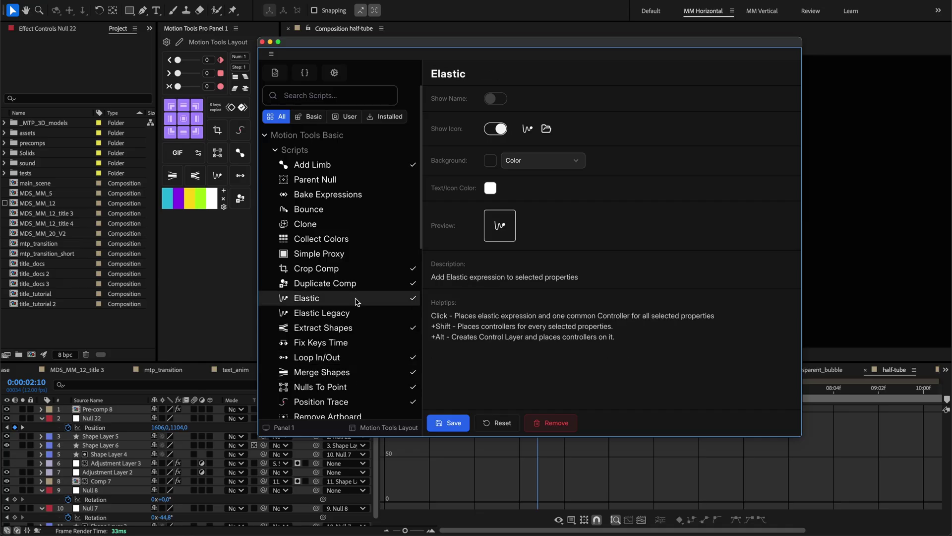
click(351, 254)
click(352, 298)
click(351, 342)
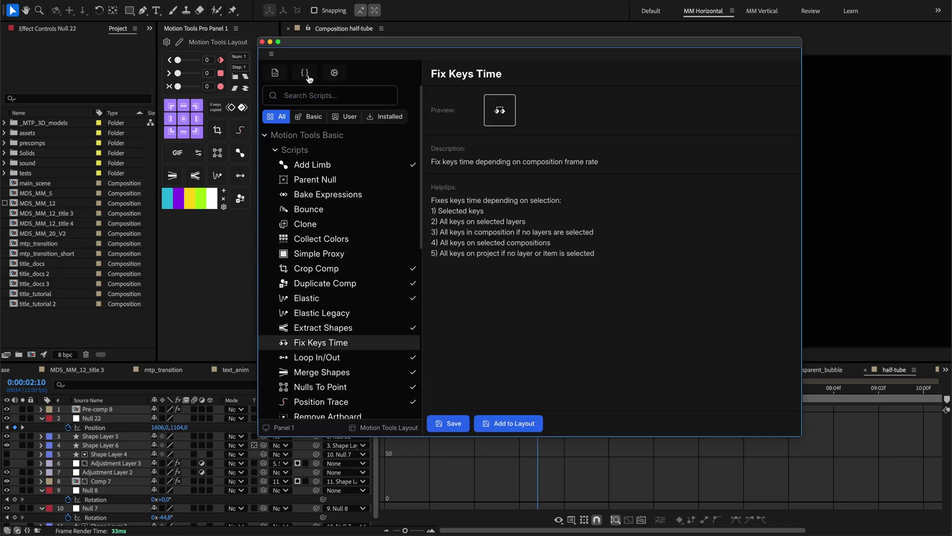
- Return to the gallery grid, check the script set and type lists, and open Clone's details
click(273, 74)
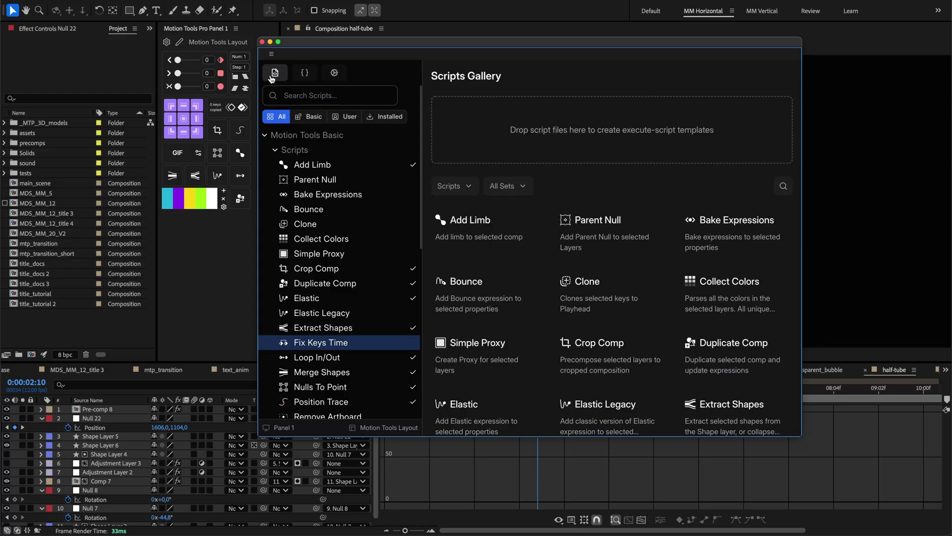
scroll(630, 253, down, 5)
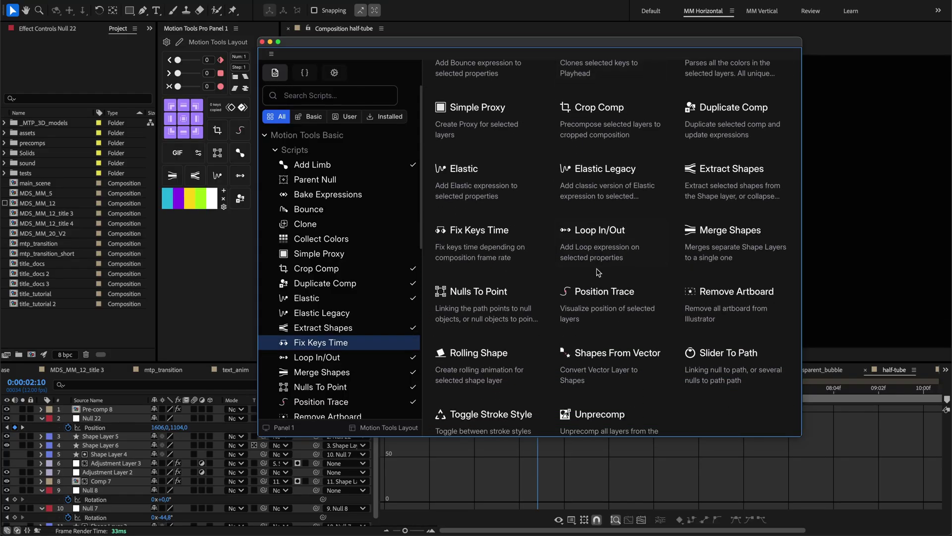
scroll(598, 267, up, 3)
scroll(599, 266, up, 1)
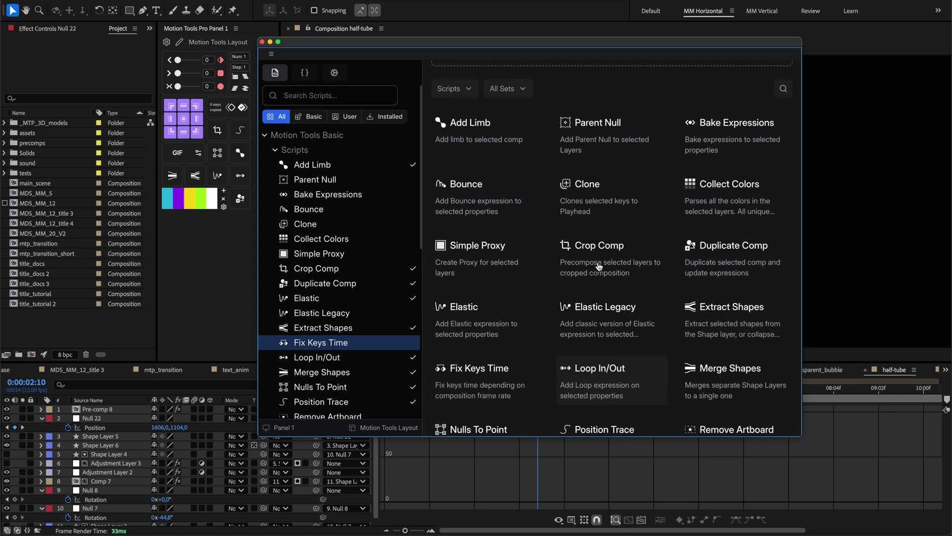
scroll(602, 217, up, 2)
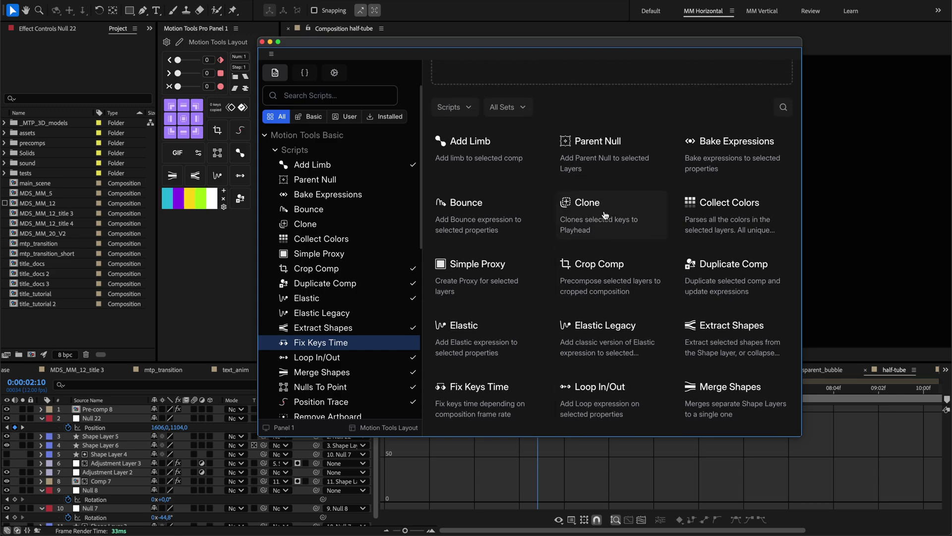
click(509, 130)
click(452, 133)
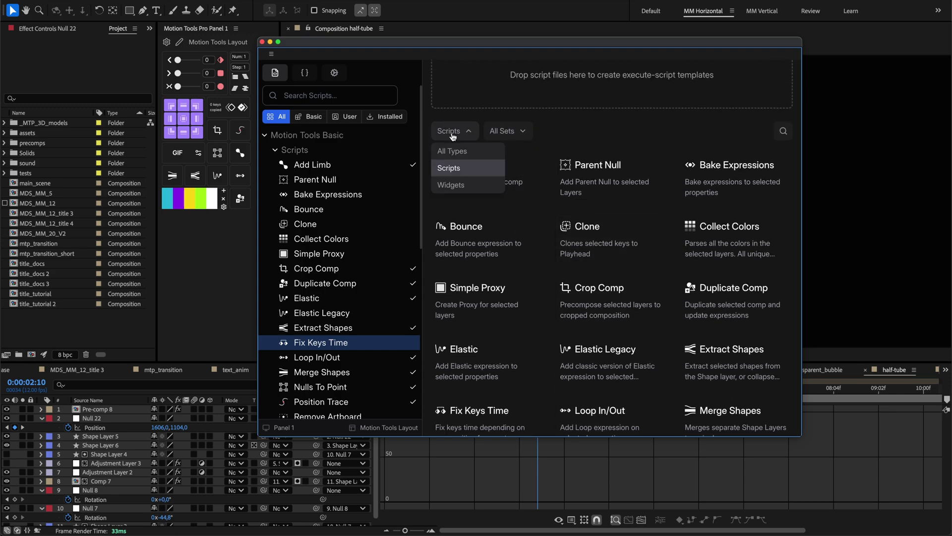
click(452, 134)
click(599, 238)
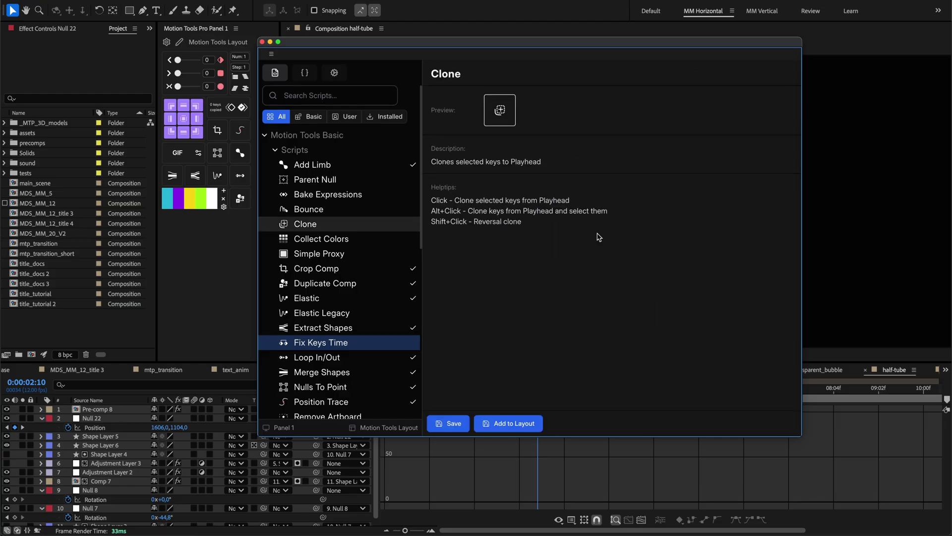
- Drag Motion Tools.jsxbin from Finder's ScriptUI Panels folder into the Scripts Gallery, then list user scripts
click(608, 158)
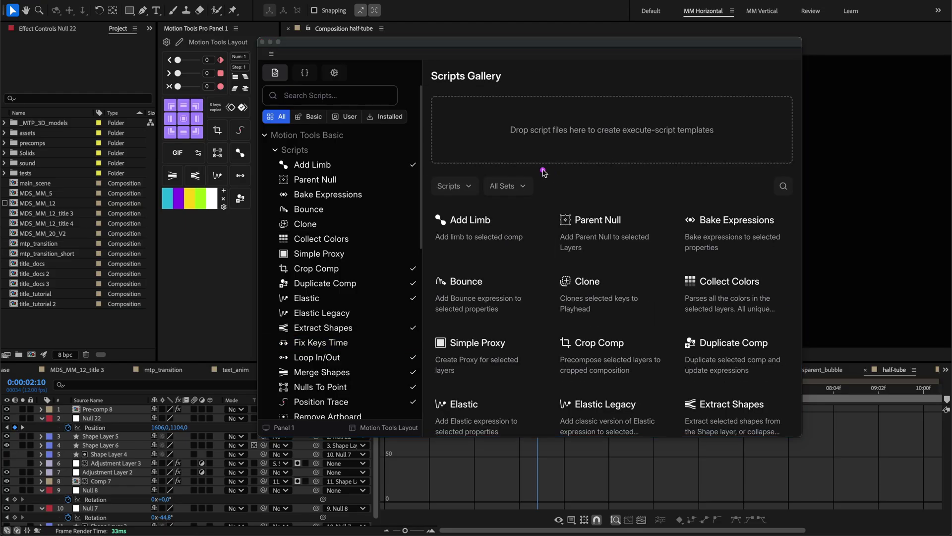
mouse_move(600, 101)
mouse_down()
mouse_move(578, 90)
mouse_move(516, 167)
mouse_move(687, 86)
mouse_up()
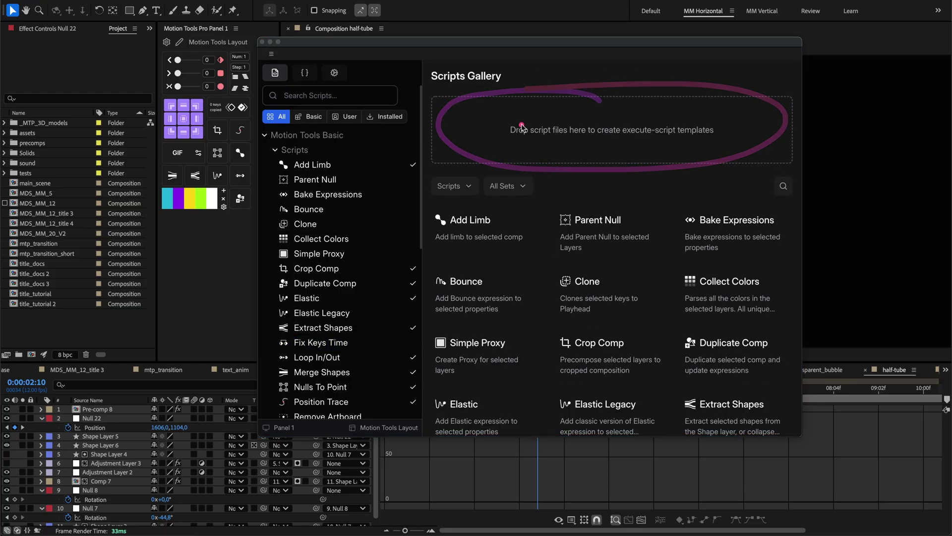
key(super+Tab)
key(super+Tab)
key(super+Tab)
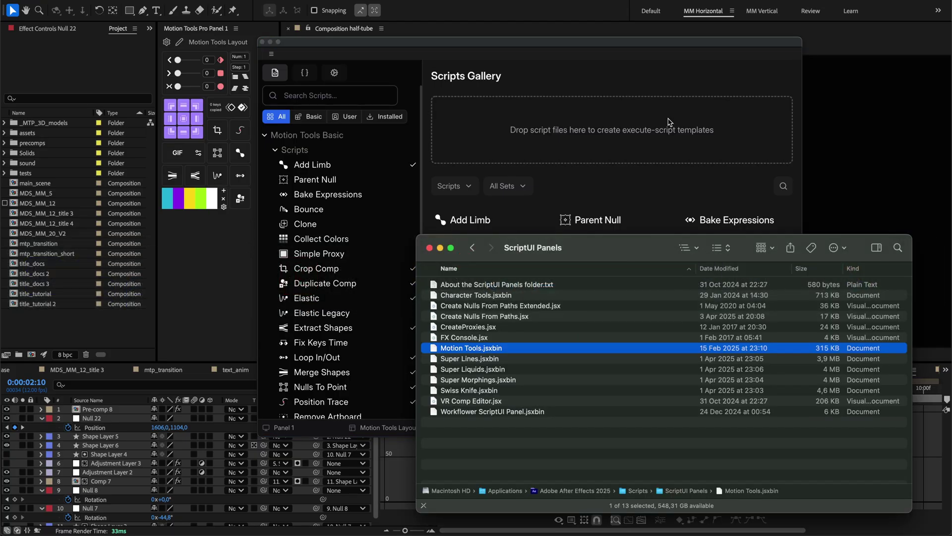
drag(593, 250, 602, 256)
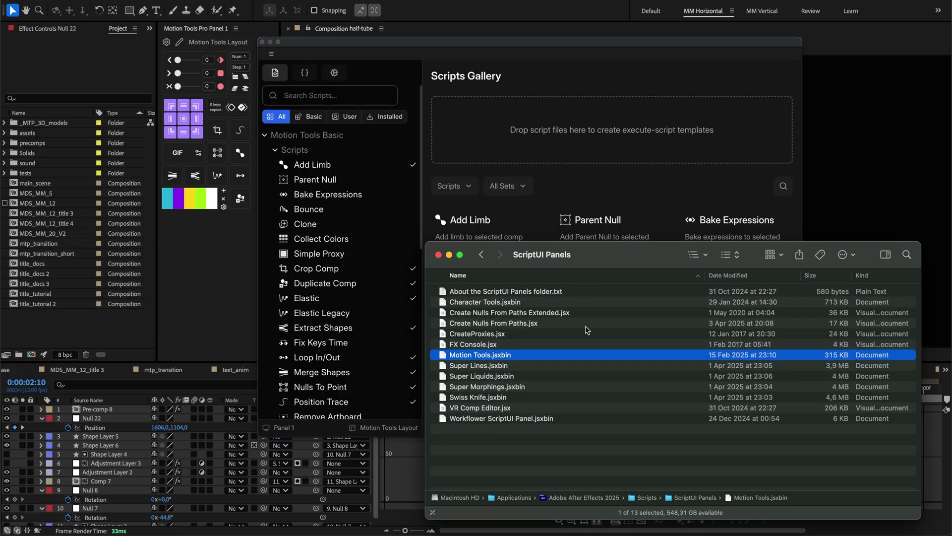
click(502, 346)
click(495, 357)
drag(489, 359, 559, 120)
click(568, 87)
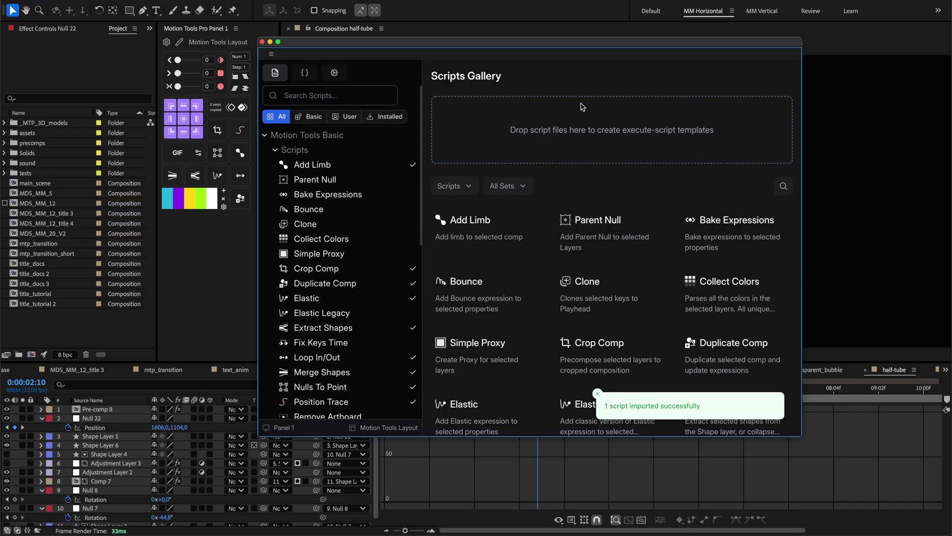
click(350, 117)
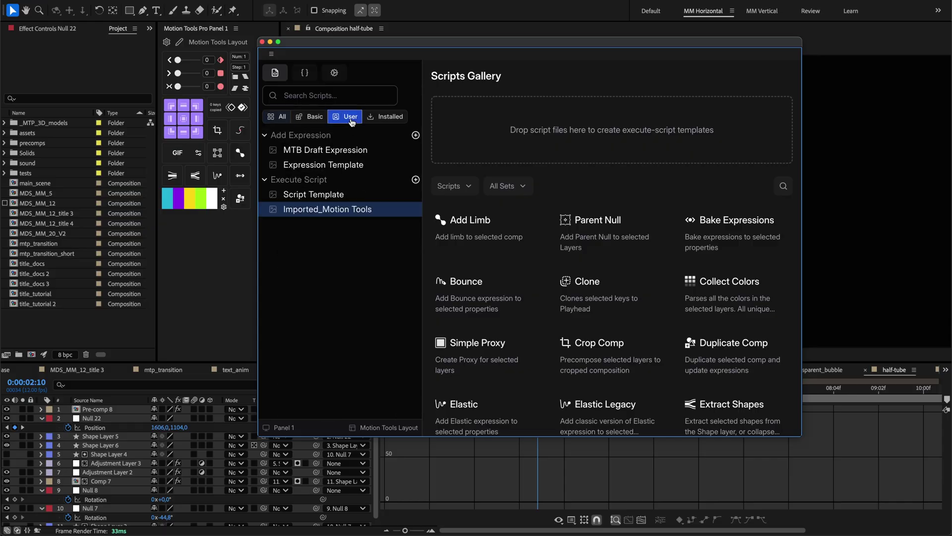
- Rename Imported_Motion Tools by removing .jsxbin from its display name, save, and add it to the layout
click(302, 211)
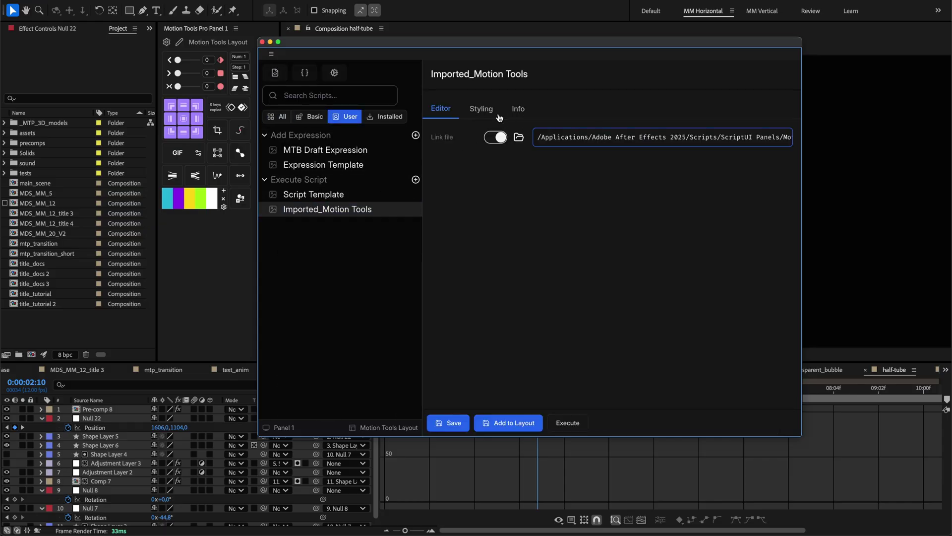
click(519, 108)
click(485, 149)
key(Delete)
key(Delete)
key(Delete)
key(Delete)
key(Delete)
key(Delete)
key(Delete)
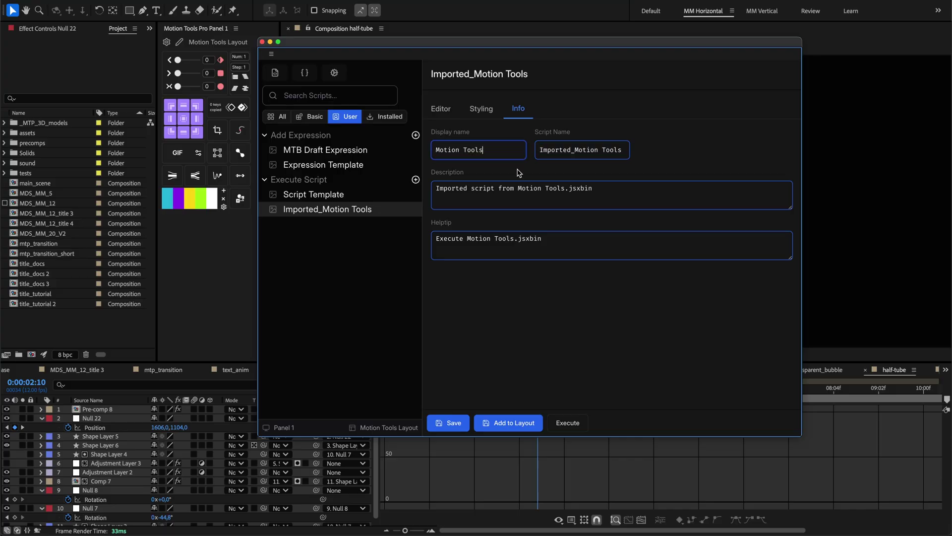
click(442, 427)
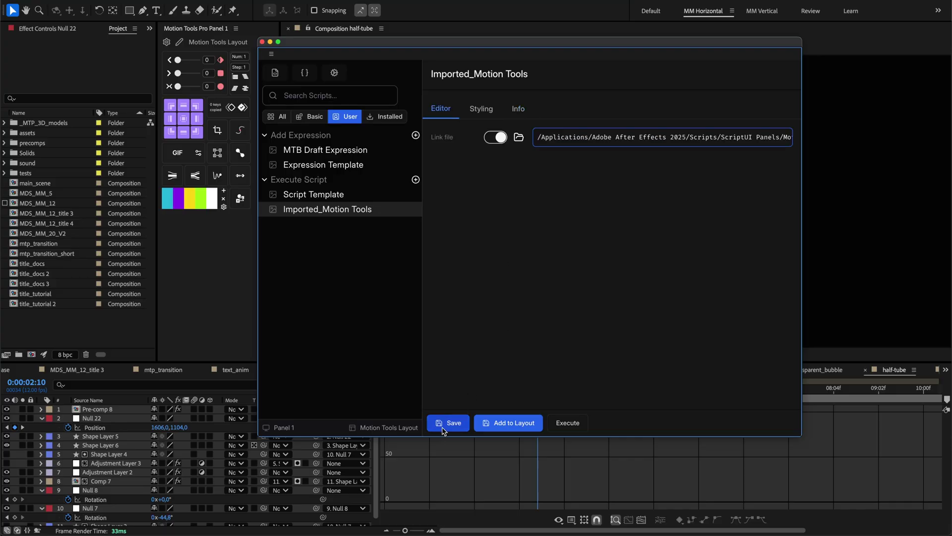
click(501, 423)
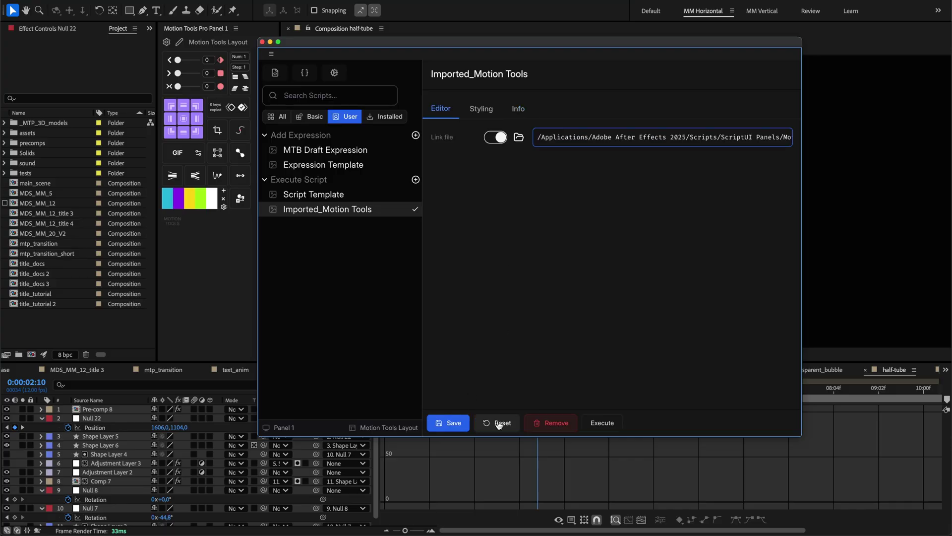
- Test-launch Motion Tools Classic from the new layout button, closing and reopening its palette
click(180, 224)
drag(465, 277, 466, 186)
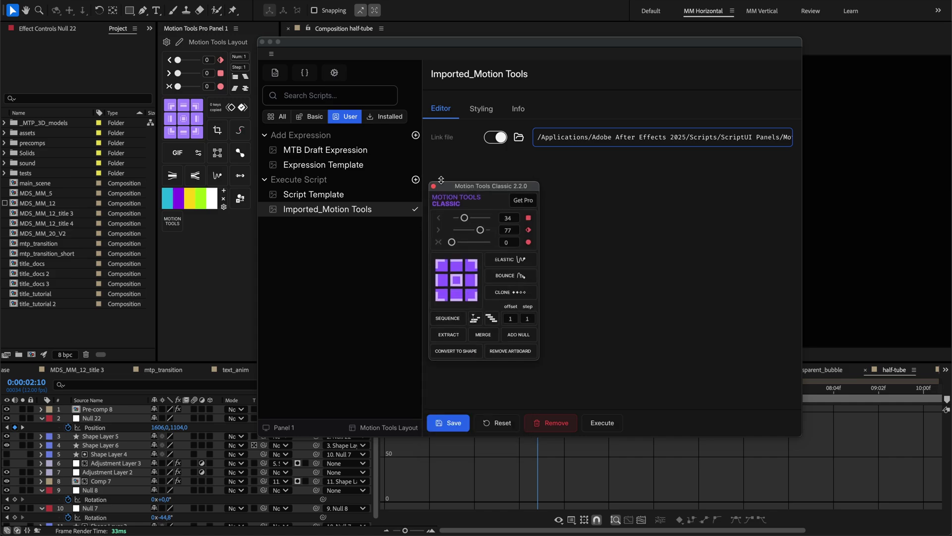
click(426, 183)
click(190, 223)
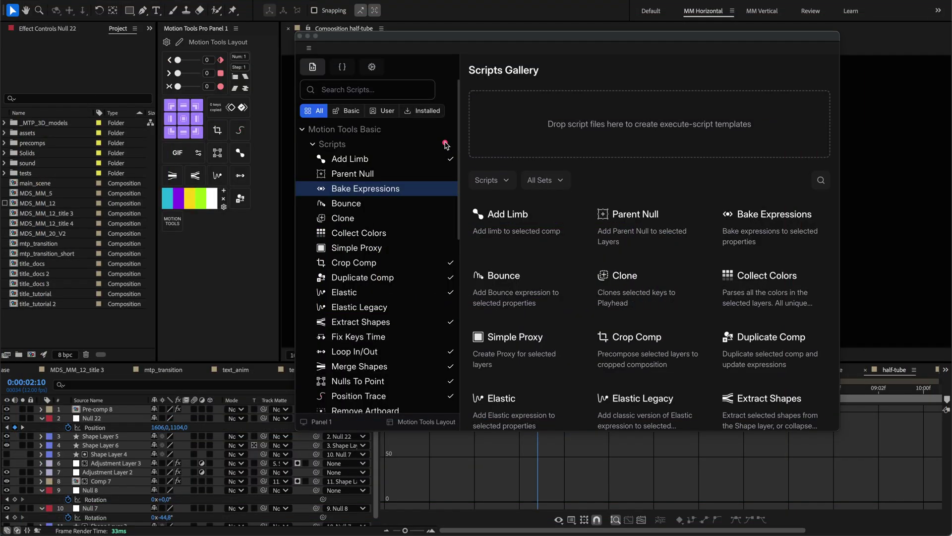
- In the Expressions Gallery, check the import/export, category, search and favourites options
click(343, 66)
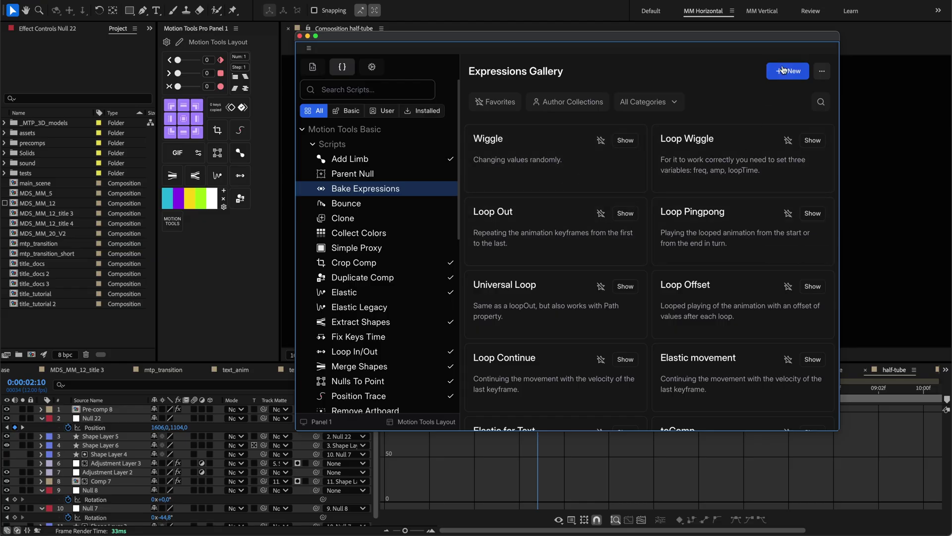
click(822, 73)
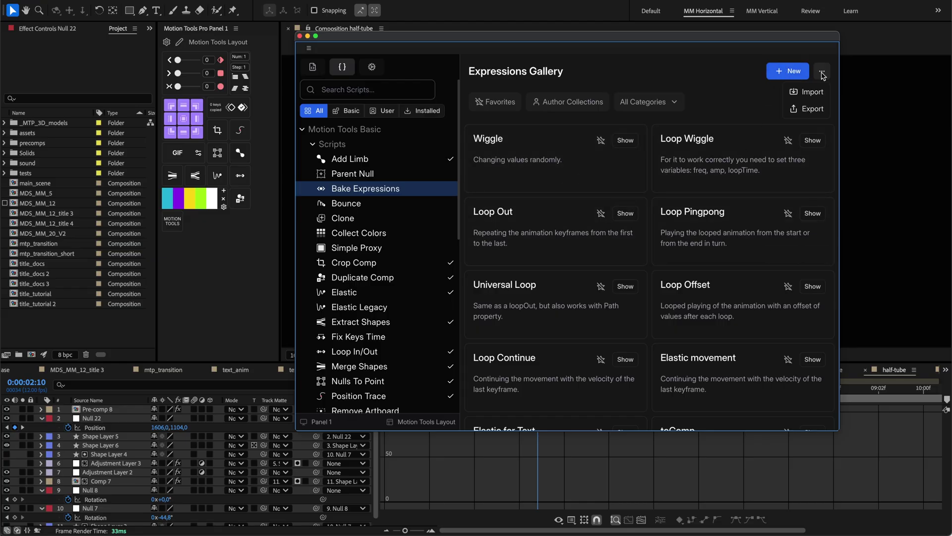
click(825, 74)
click(666, 103)
click(661, 128)
click(821, 102)
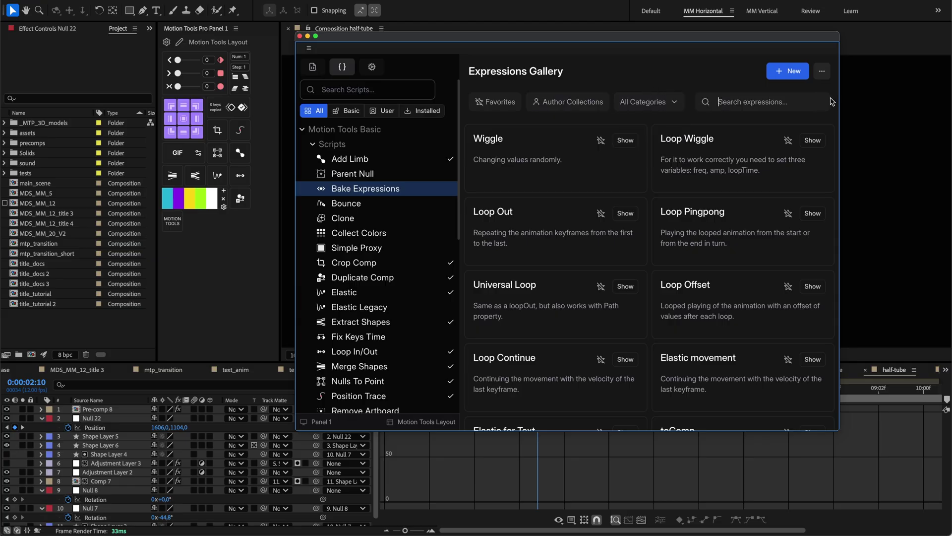
click(492, 103)
click(495, 102)
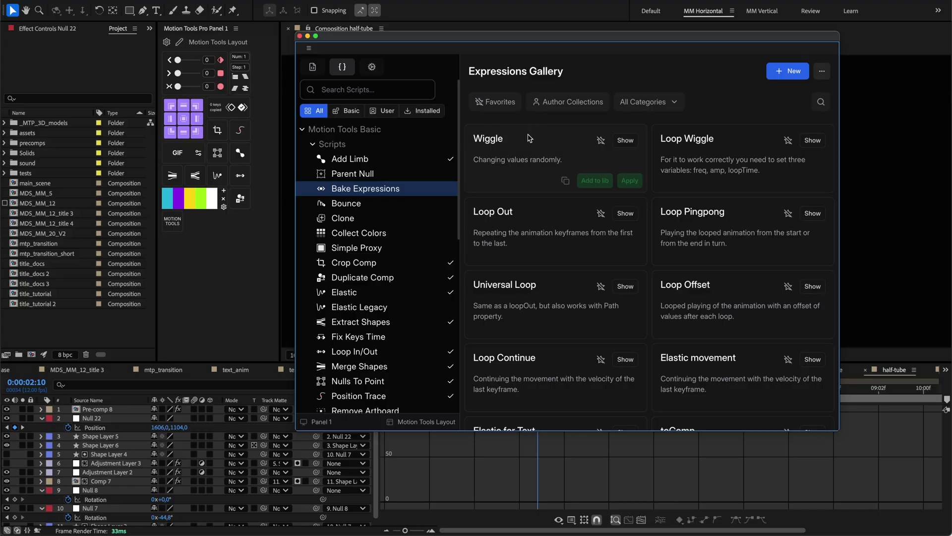
- Browse the Motion Essentials 2025 and Character Animation Toolkit author collections, then return to all expressions
click(571, 106)
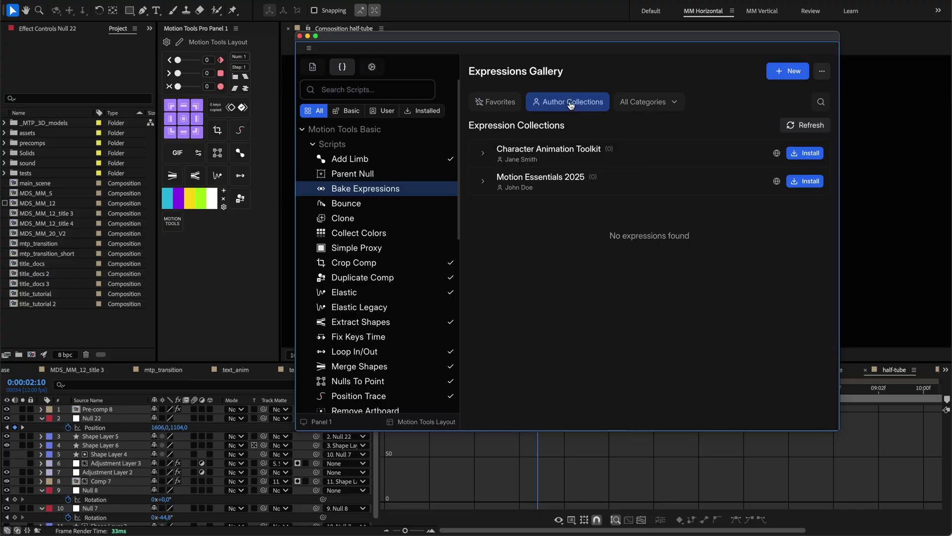
click(483, 179)
click(482, 155)
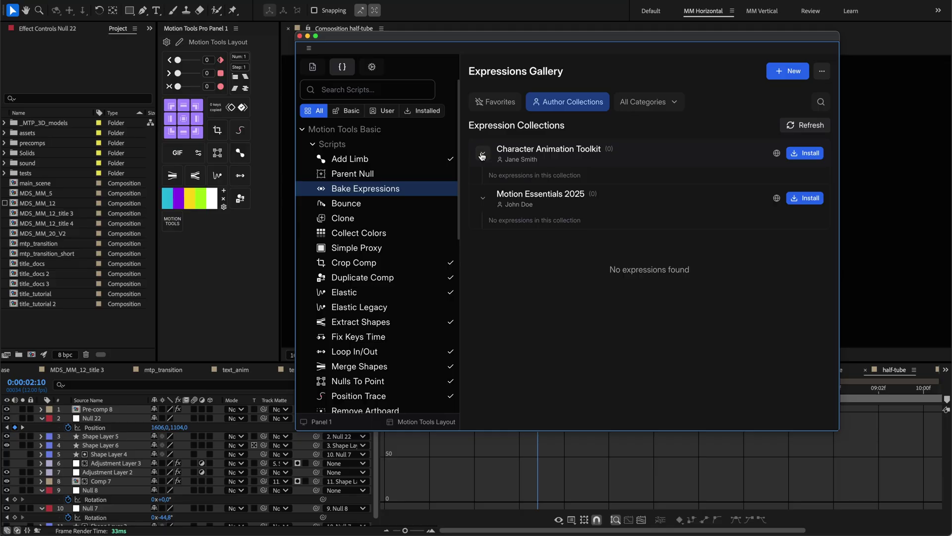
click(481, 154)
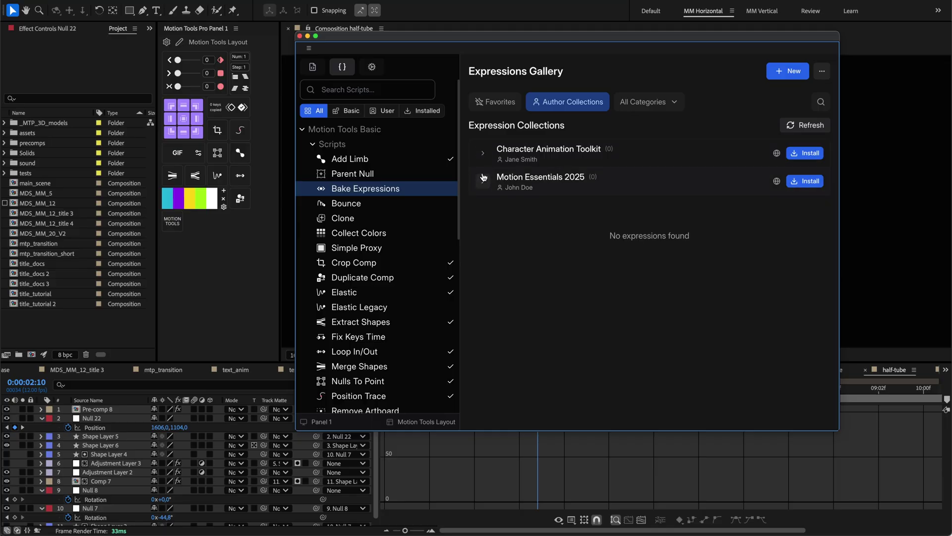
click(556, 103)
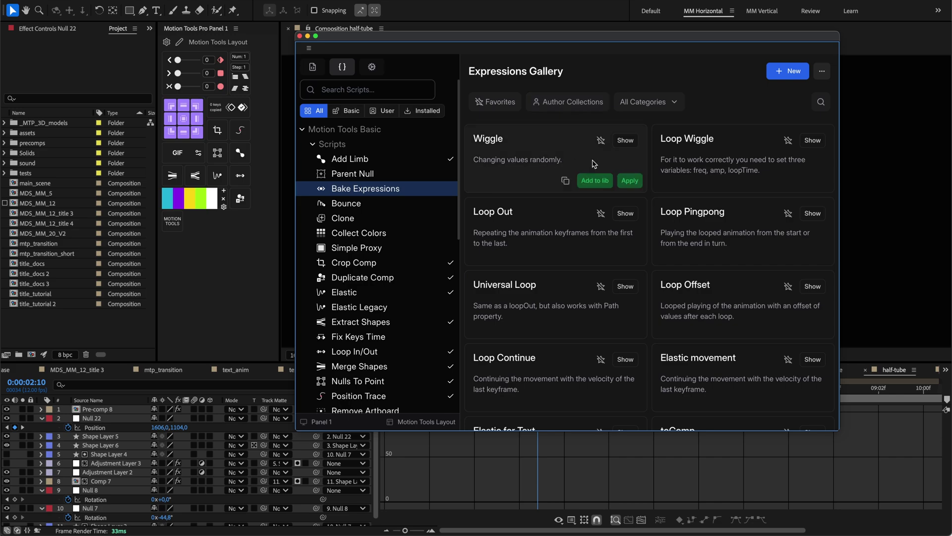
- Star Loop Wiggle as a favourite, copy its code, and filter to Favorites
mouse_move(696, 162)
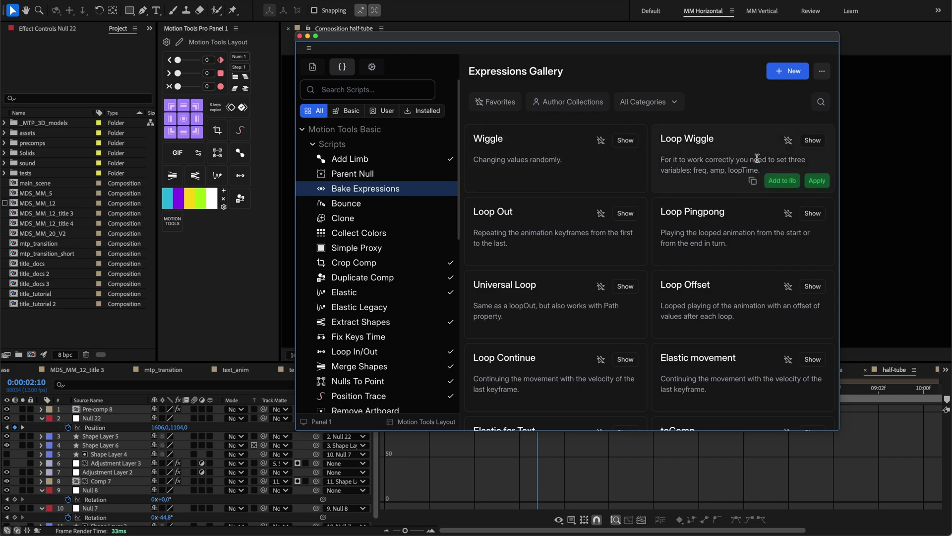
click(813, 141)
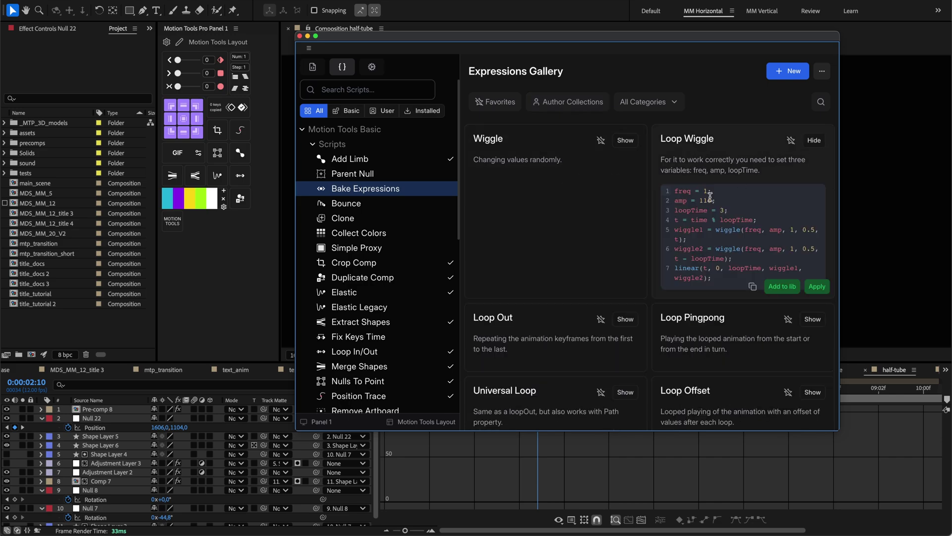
click(791, 140)
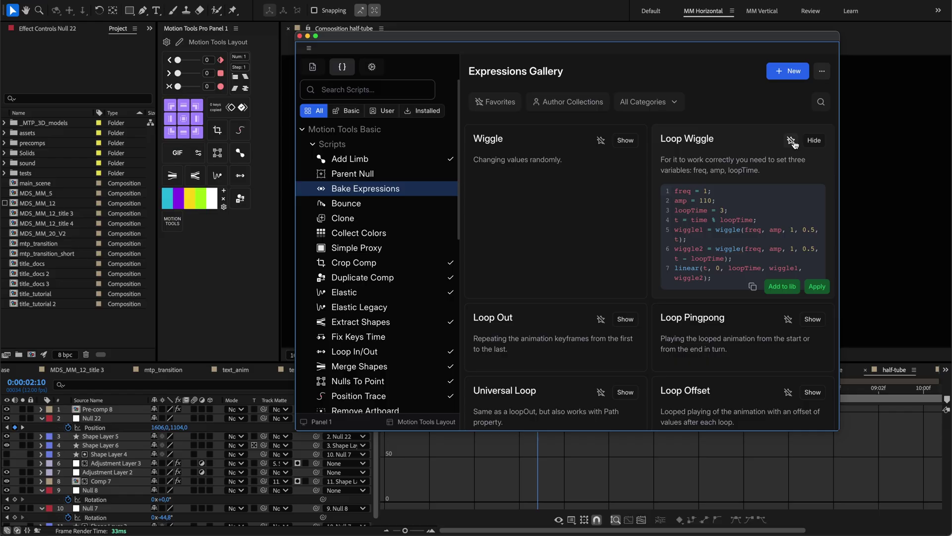
click(752, 286)
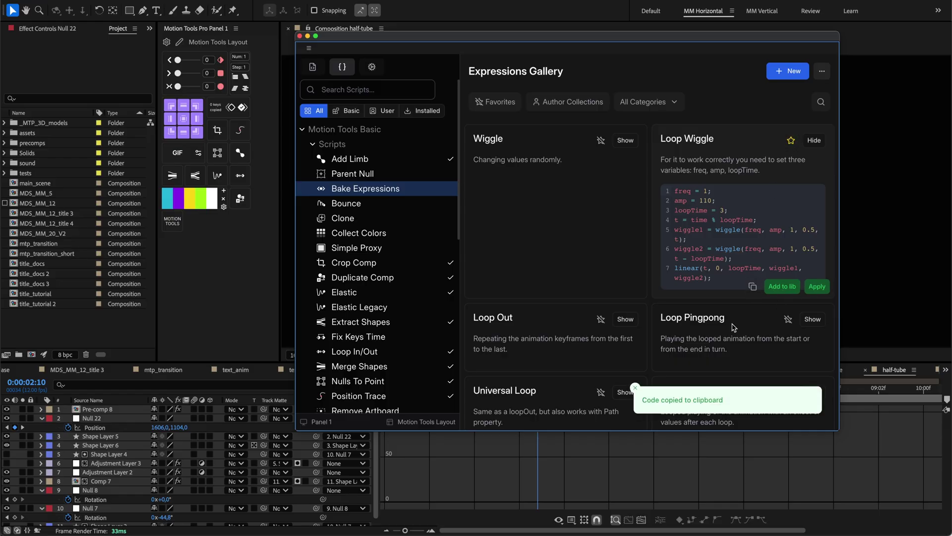
click(500, 103)
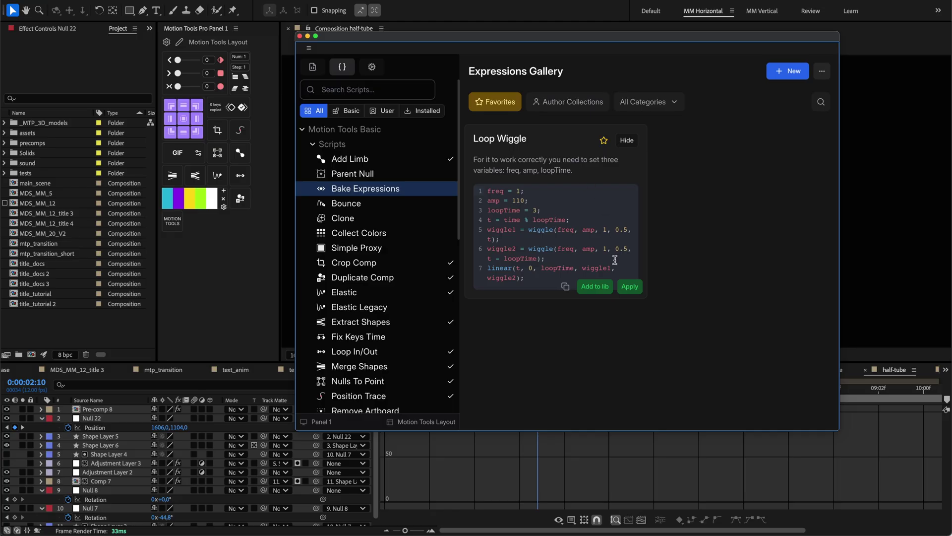
- Filter to user items and review Loop Wiggle's code and Styling tab in the editor
scroll(387, 264, down, 8)
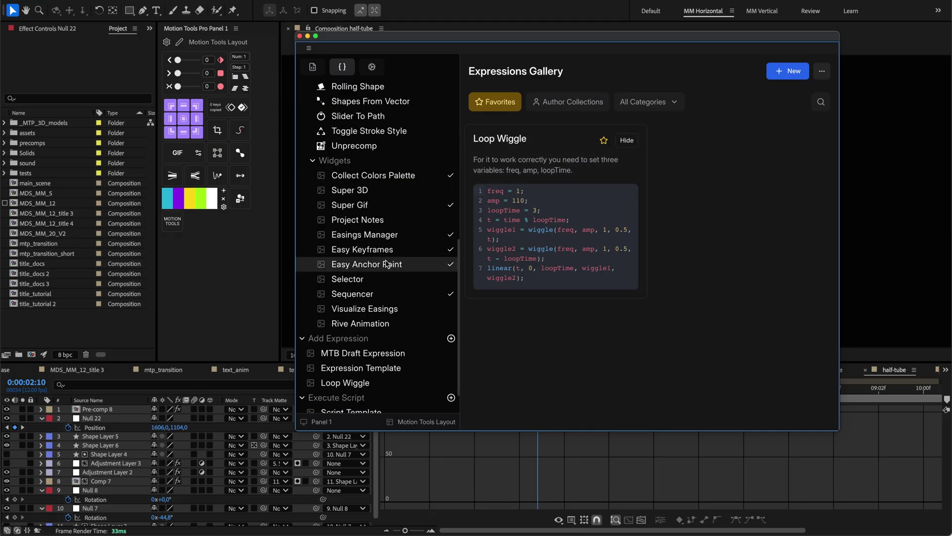
scroll(388, 264, up, 8)
click(382, 110)
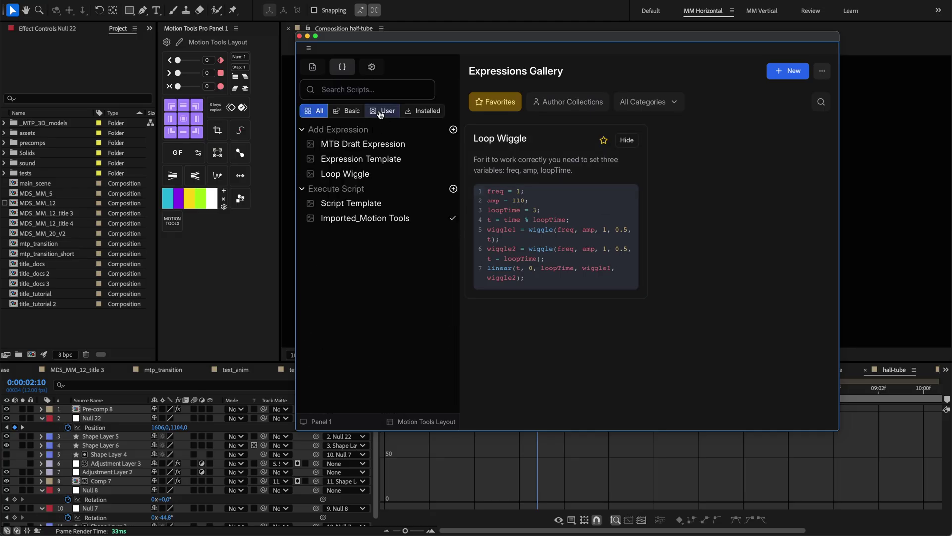
click(355, 174)
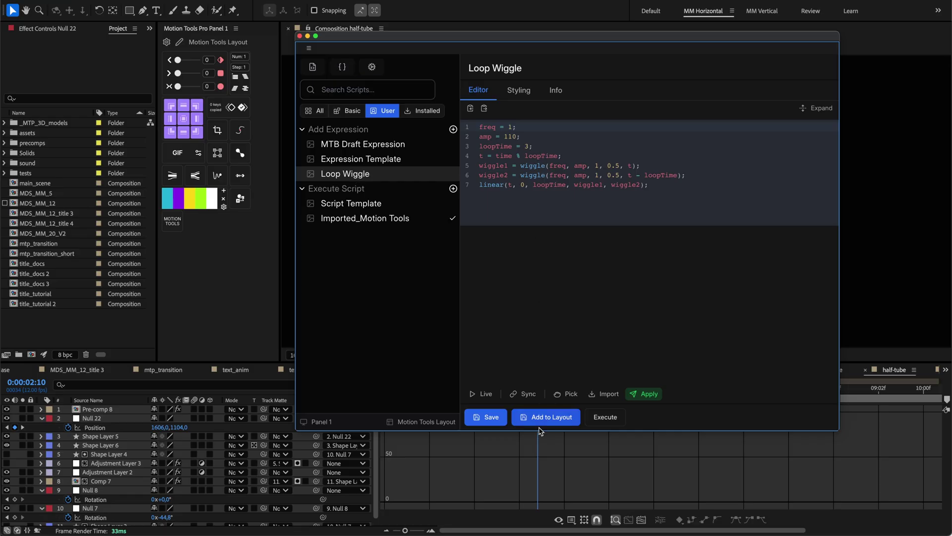
click(521, 91)
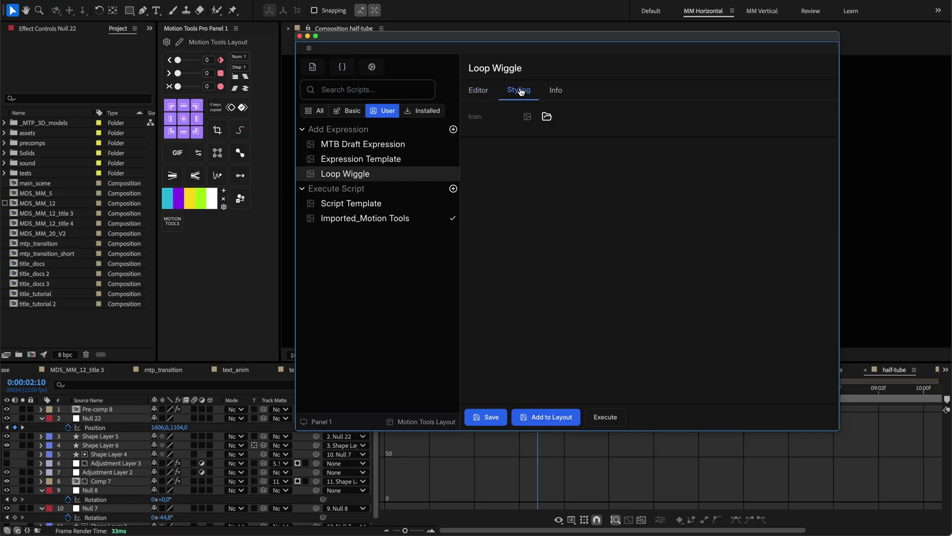
click(477, 92)
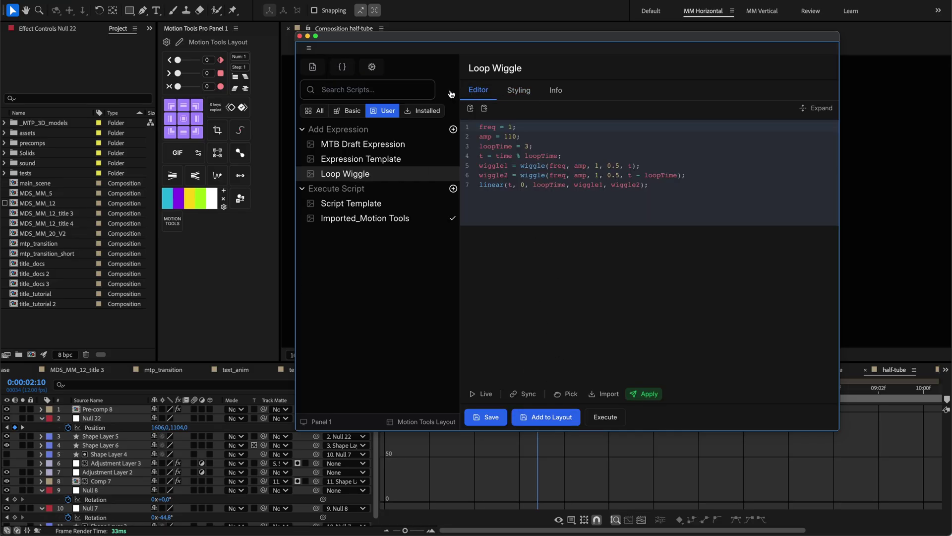
click(342, 67)
- Start a new expression named test, viewing the Category choices without picking one
click(783, 74)
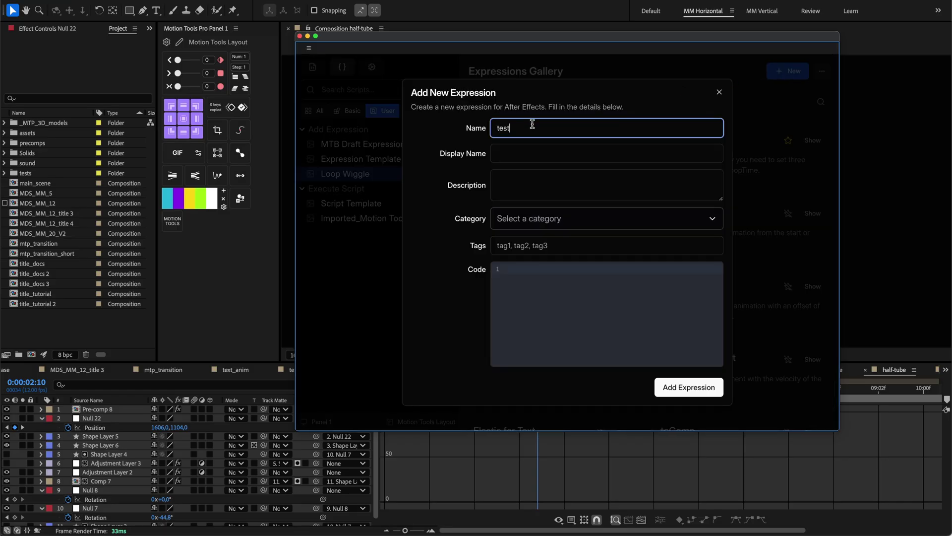
click(529, 216)
click(529, 215)
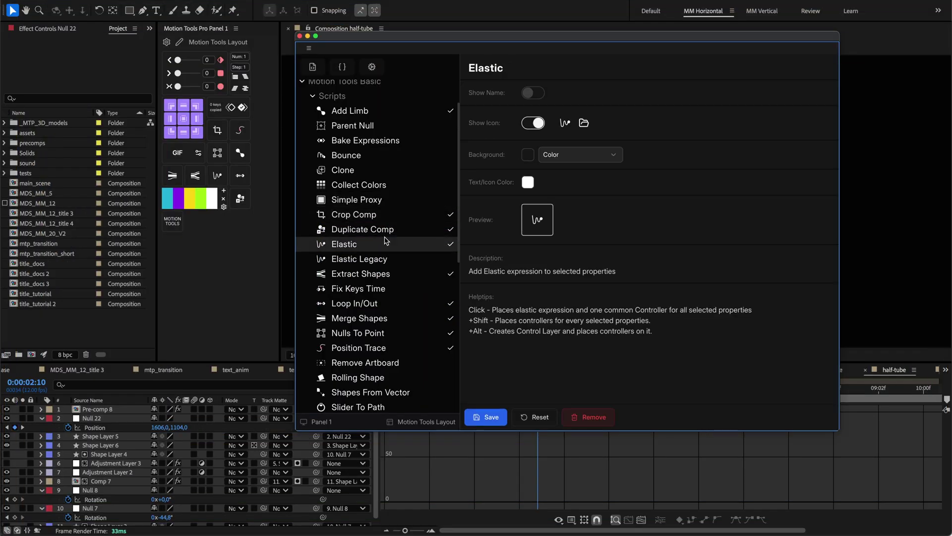
- Look through the Extract Shapes, Super Gif and Merge Shapes tool descriptions
click(386, 273)
scroll(388, 263, down, 2)
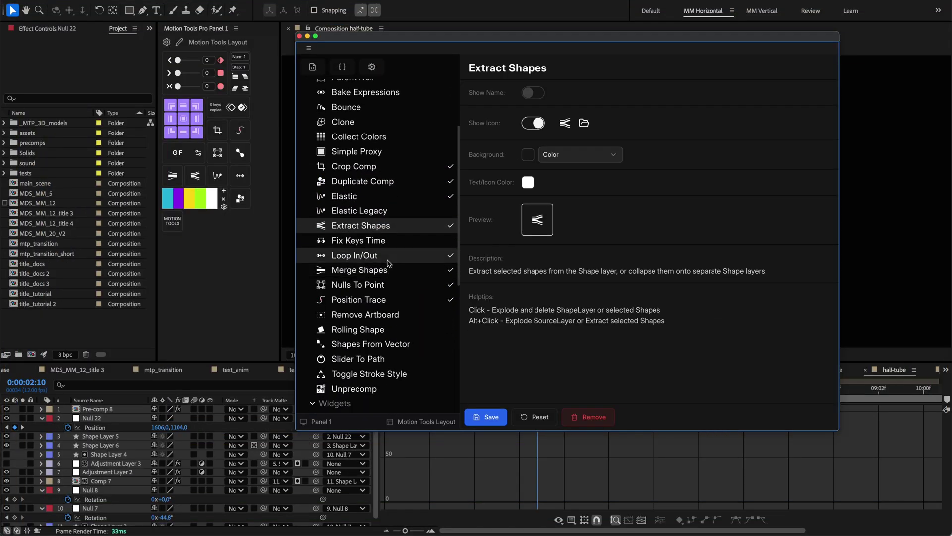
scroll(388, 263, down, 2)
click(371, 393)
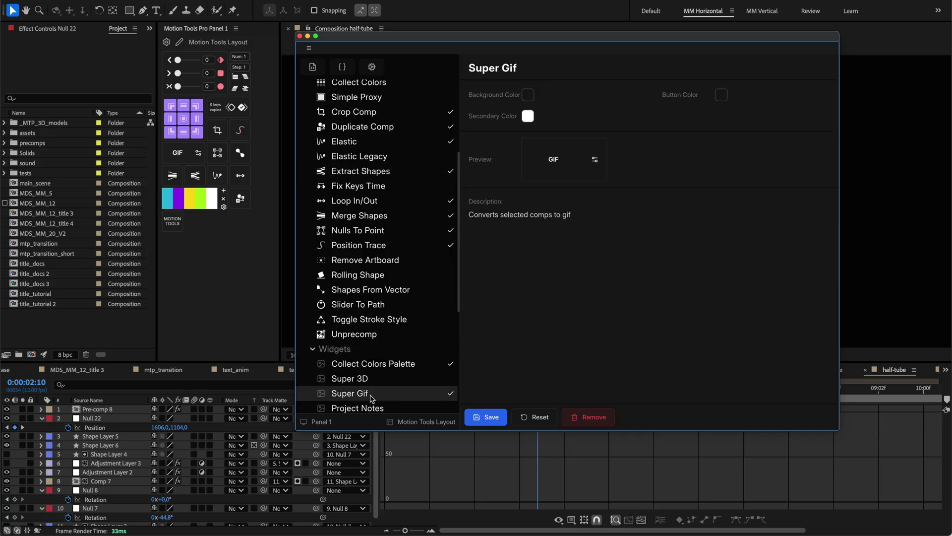
click(369, 217)
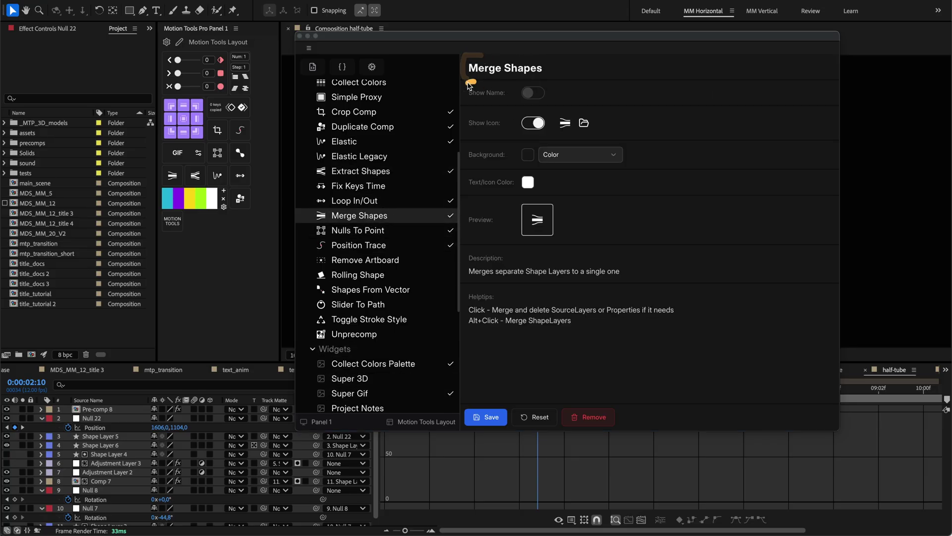
drag(474, 81, 465, 339)
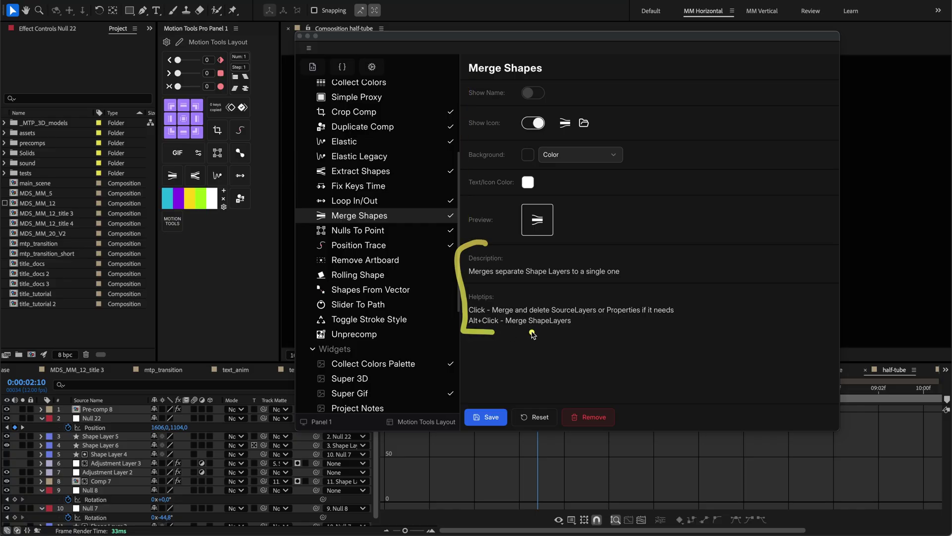
scroll(357, 367, down, 1)
click(357, 386)
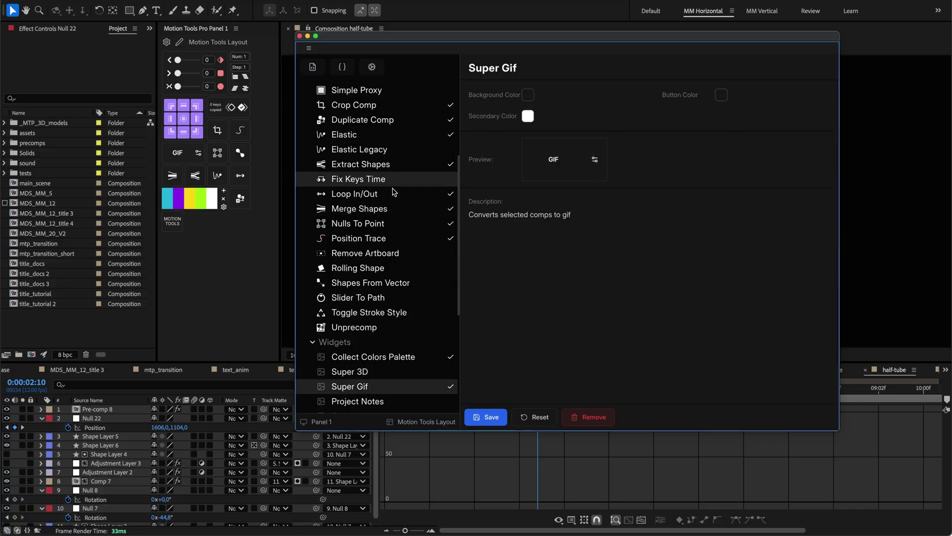
- Open Nulls To Point's settings and toggle Show Name and Show Icon, leaving it icon-only
click(443, 223)
click(538, 95)
click(537, 124)
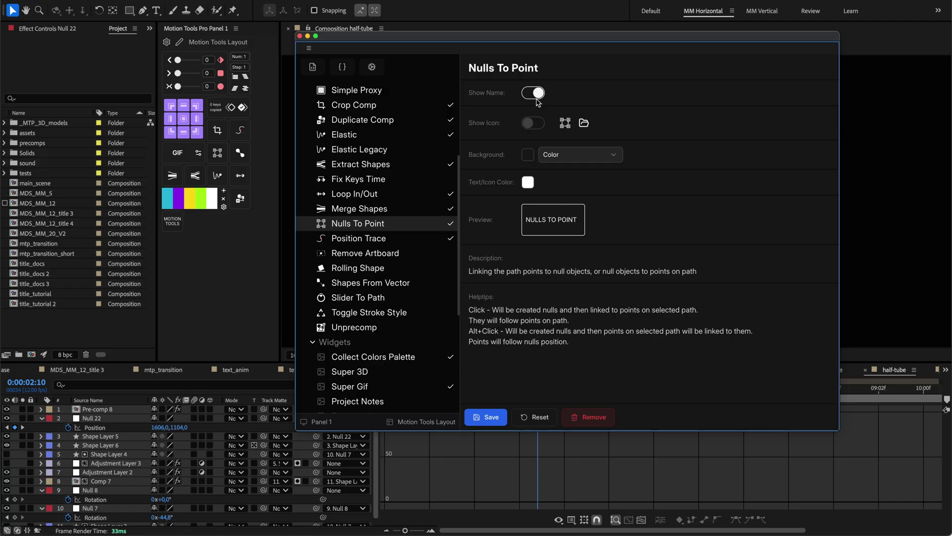
click(537, 94)
click(534, 124)
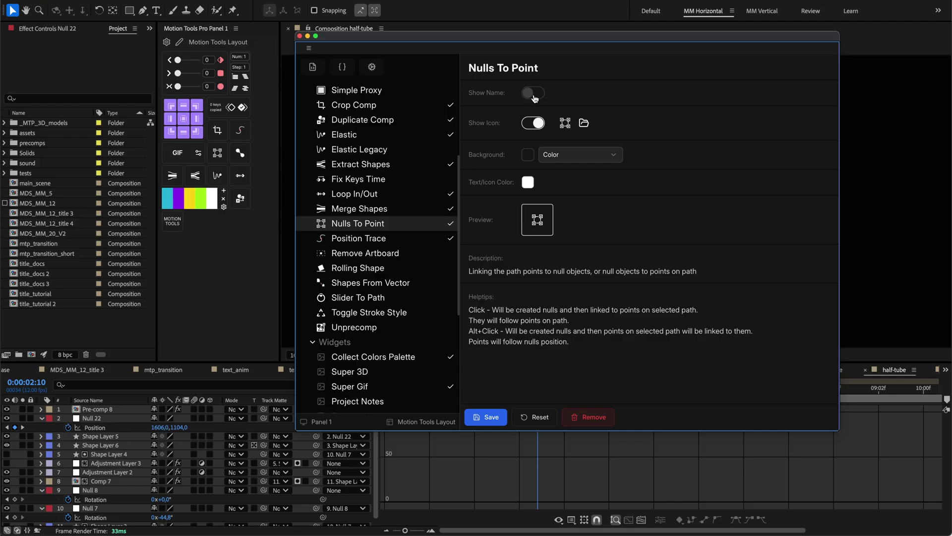
- Try a red gradient background on the Nulls To Point button, then clear the colour
click(527, 155)
click(612, 180)
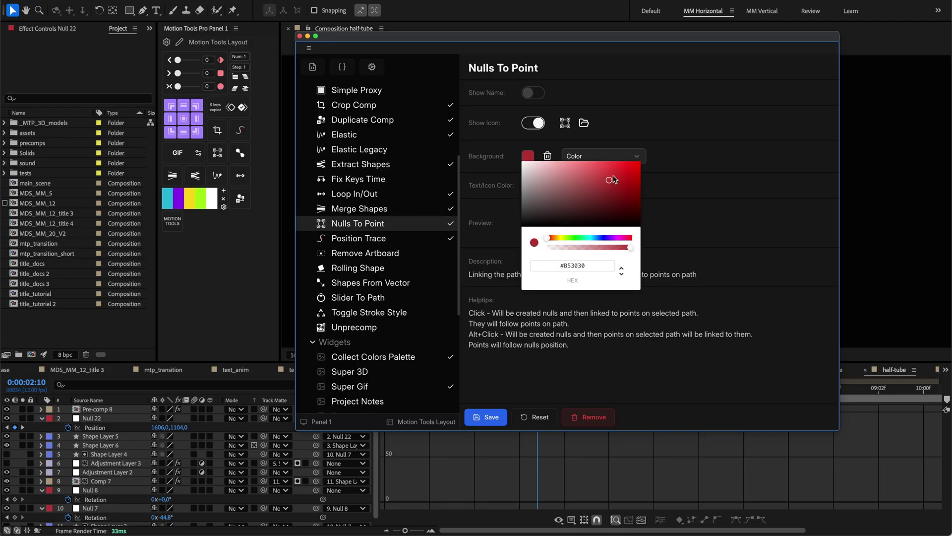
click(622, 160)
click(610, 174)
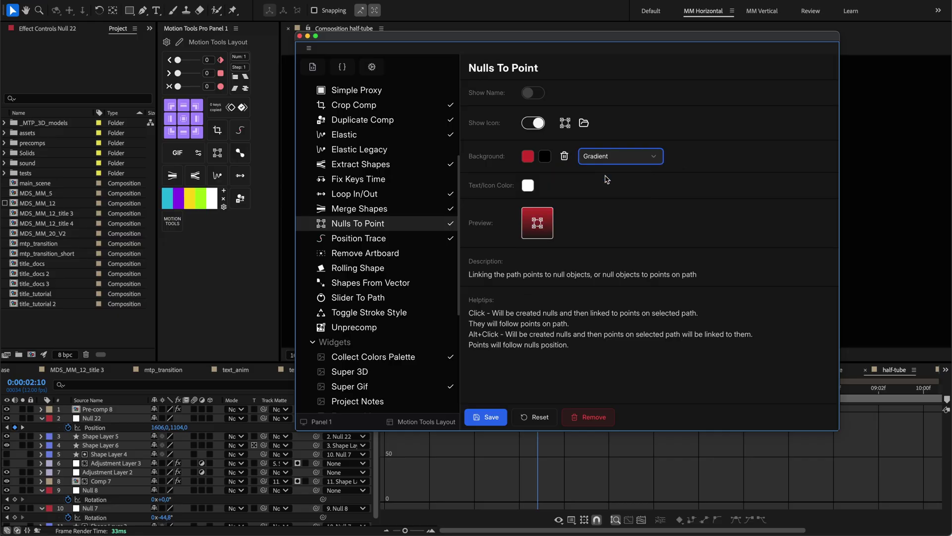
click(564, 156)
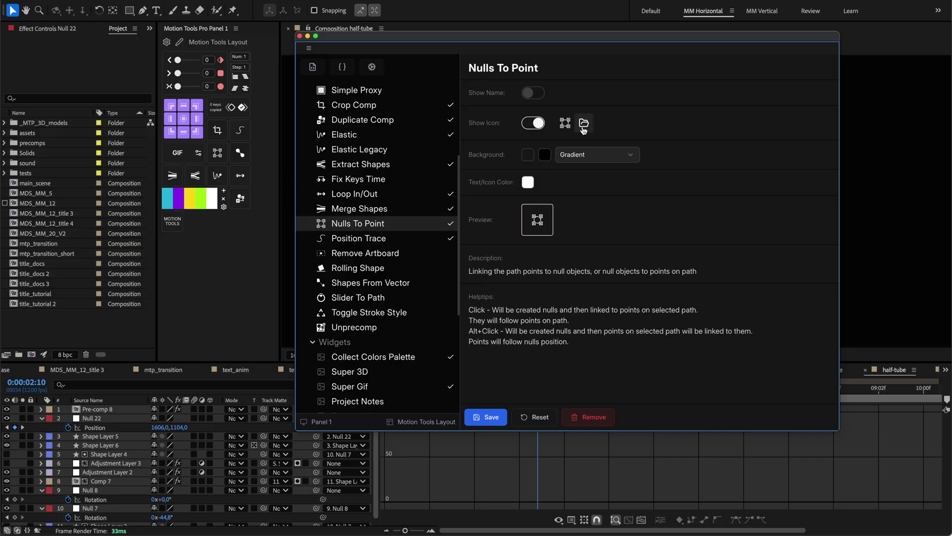
- Turn the button's name label on and back off again
click(532, 95)
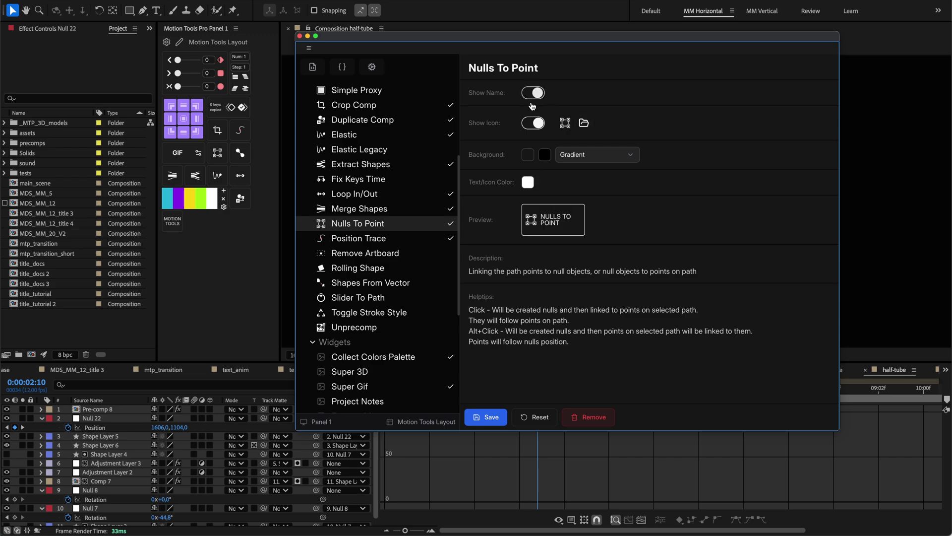
click(533, 95)
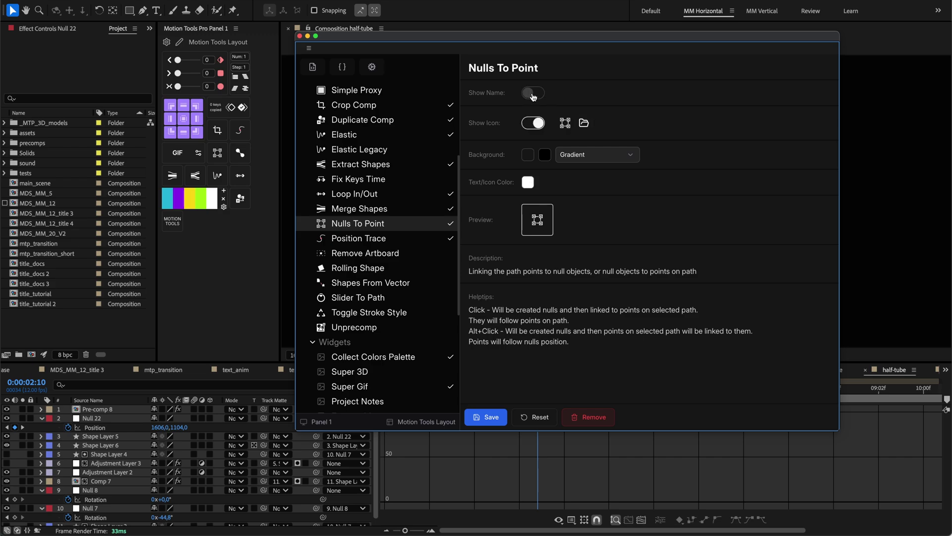
scroll(402, 268, down, 1)
- Review the Super Gif widget's colour settings, then show the Remove Artboard script's details
click(382, 377)
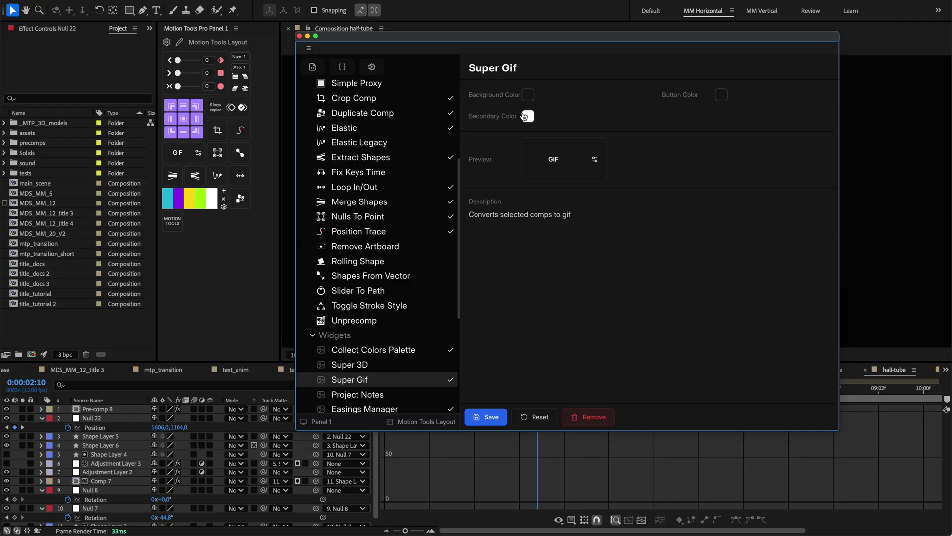
mouse_move(483, 78)
mouse_down()
mouse_move(455, 114)
mouse_move(506, 128)
mouse_move(699, 126)
mouse_move(758, 91)
mouse_up()
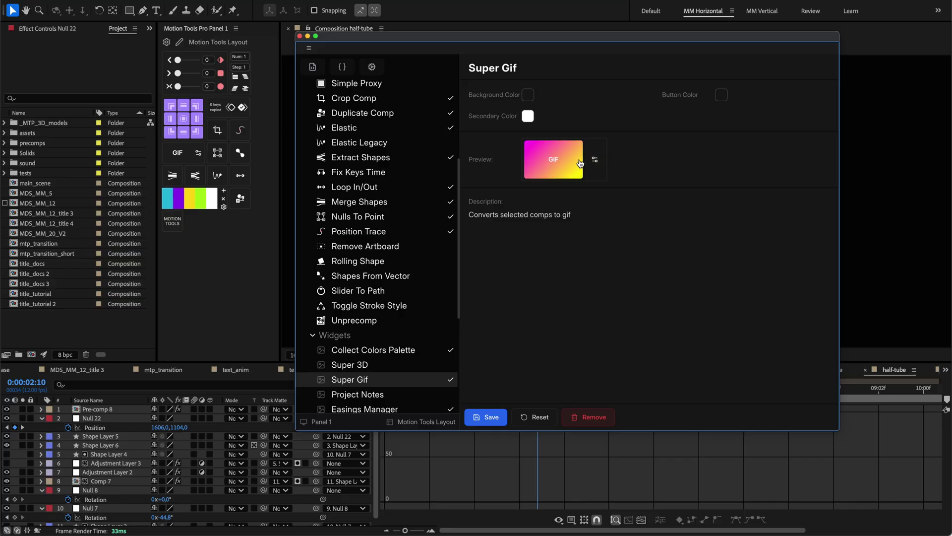
click(399, 248)
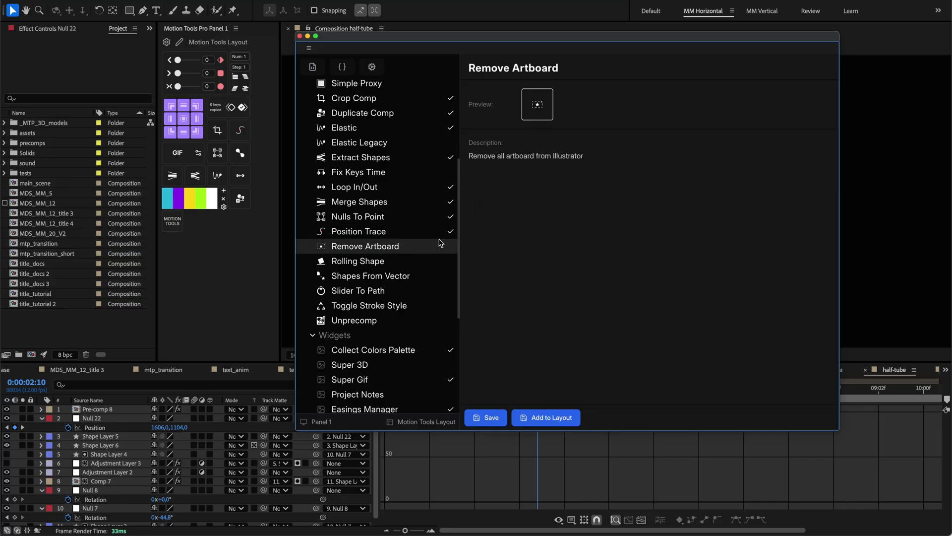
- Browse the Rolling Shape, Shapes From Vector, Merge Shapes and Nulls To Point tool details
click(412, 262)
click(400, 275)
click(398, 262)
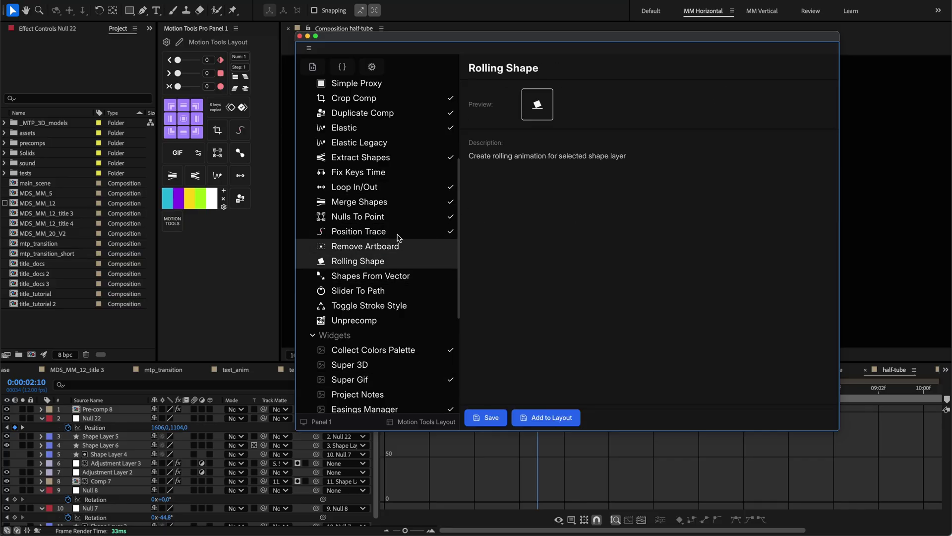
click(396, 202)
click(396, 217)
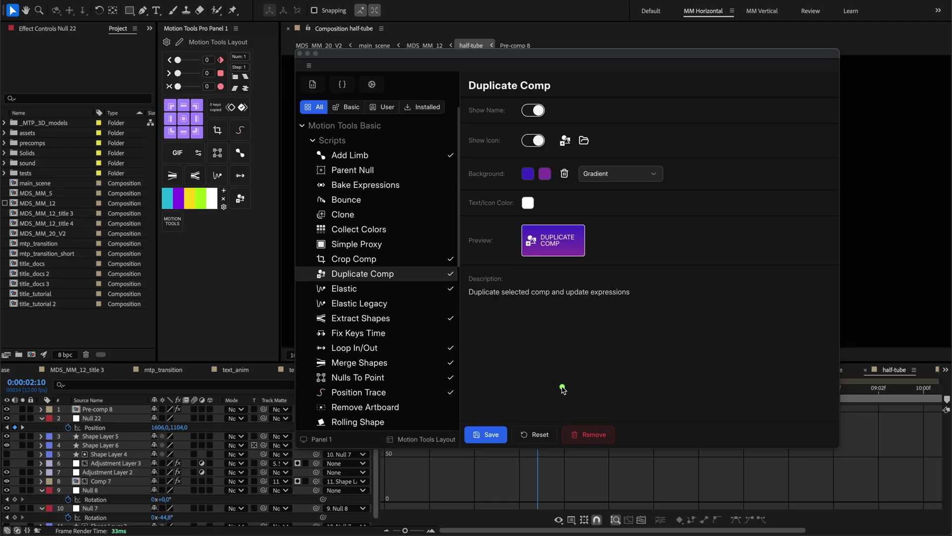
- Save Duplicate Comp's purple gradient button styling to the panel
mouse_move(563, 387)
mouse_down()
mouse_move(440, 434)
mouse_move(640, 436)
mouse_move(565, 390)
mouse_up()
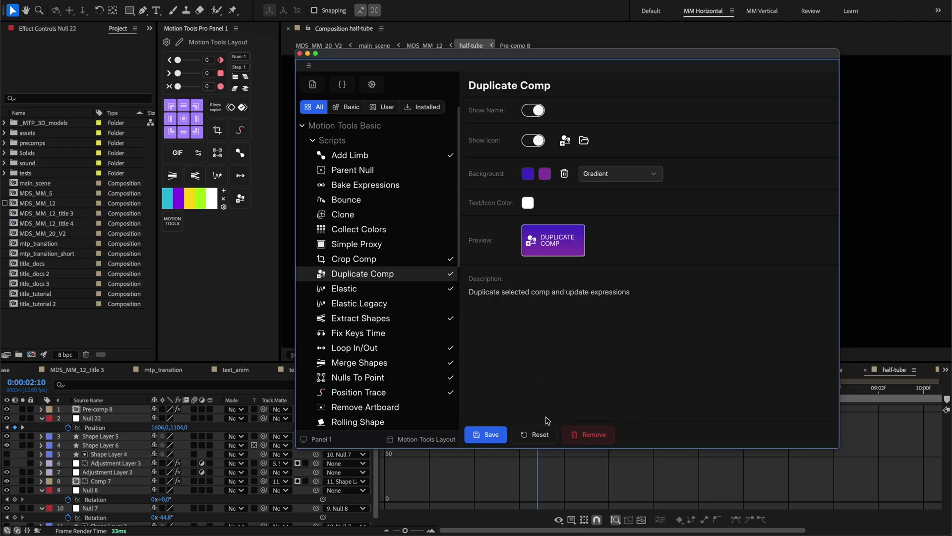
click(489, 435)
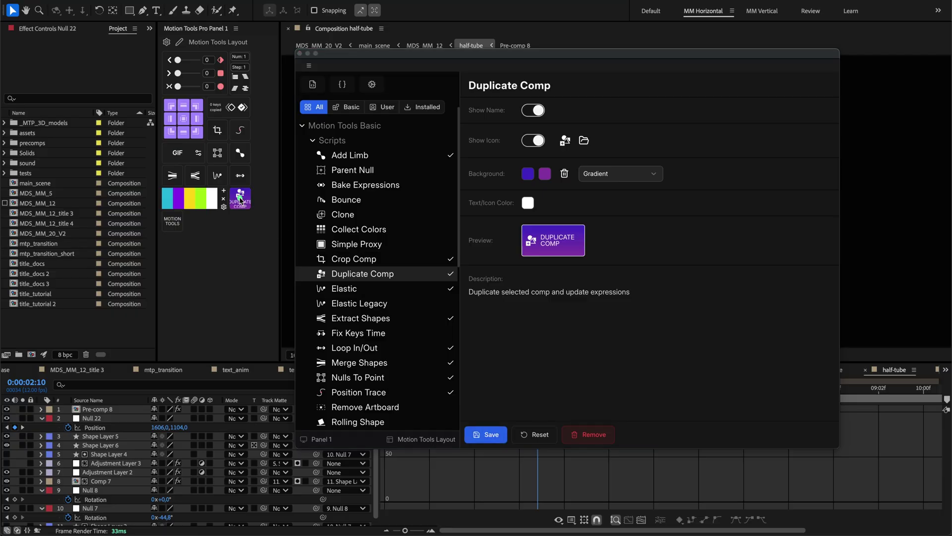
click(473, 316)
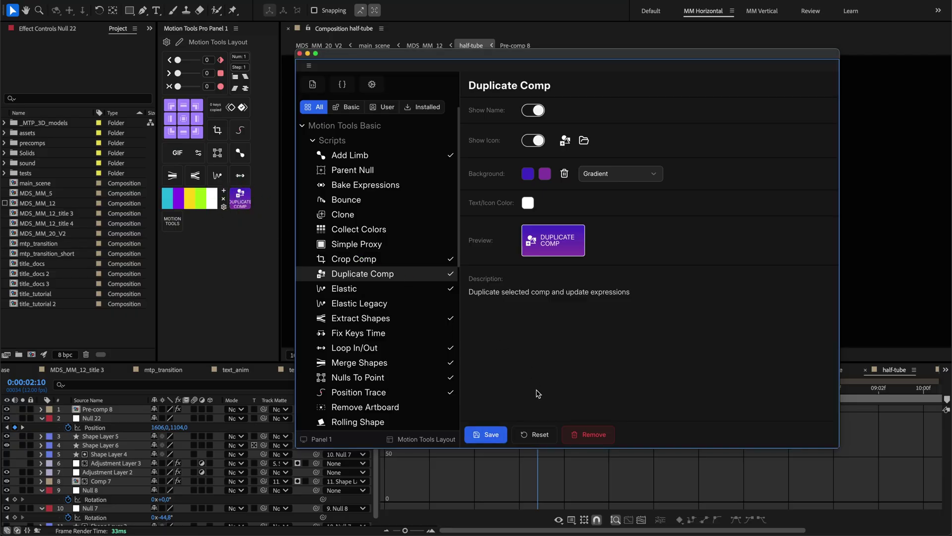
- Reset Duplicate Comp to its default icon, remove it and add it back to the layout
click(391, 304)
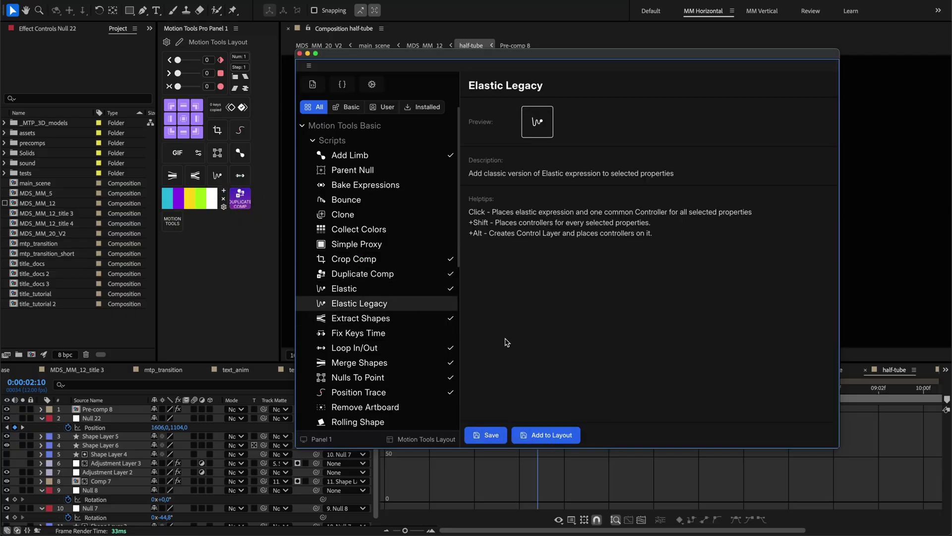
click(397, 275)
click(551, 434)
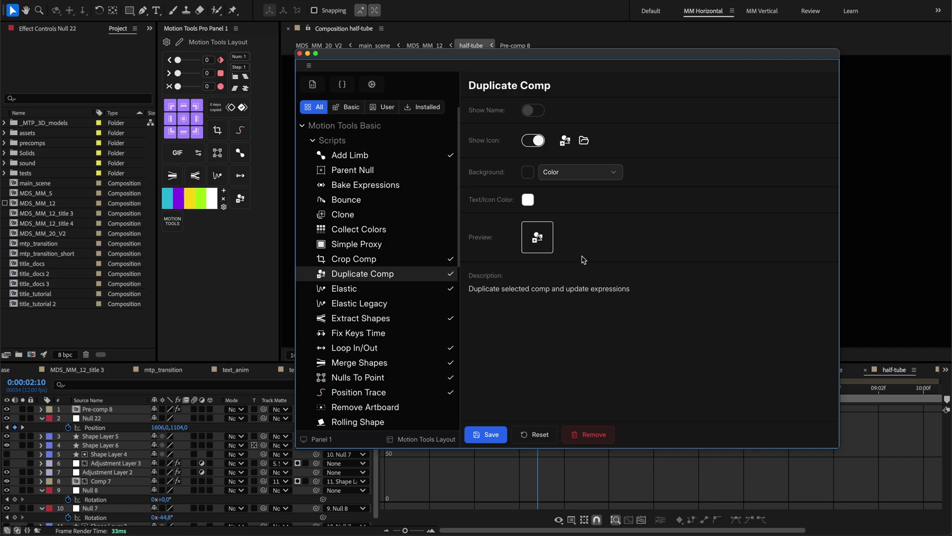
click(593, 437)
click(575, 435)
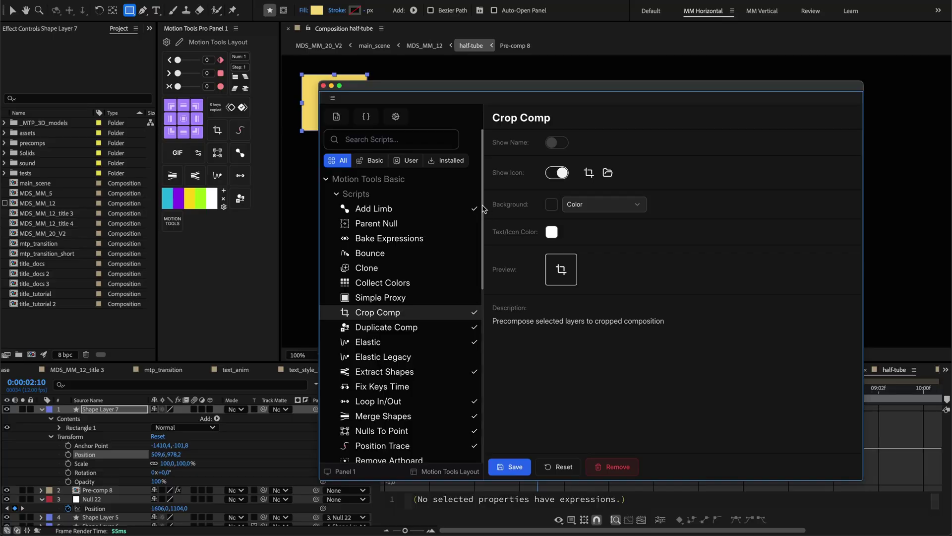
- Create a new user expression with the code wiggle(10,2) and save it
scroll(484, 209, down, 10)
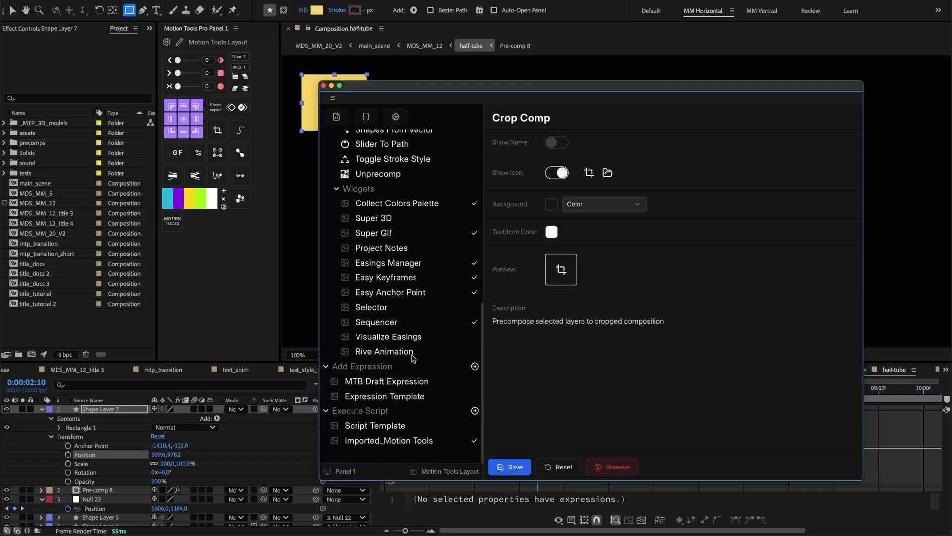
scroll(411, 358, up, 10)
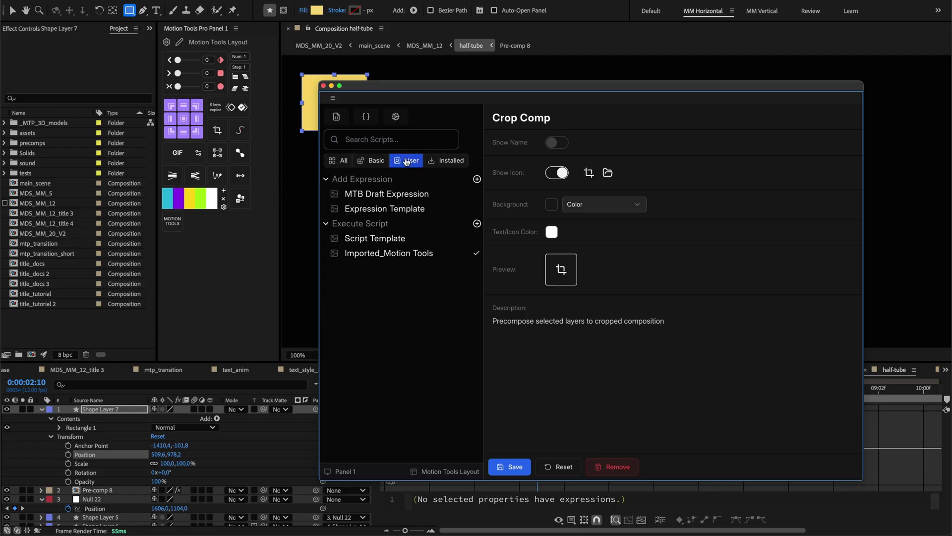
click(477, 178)
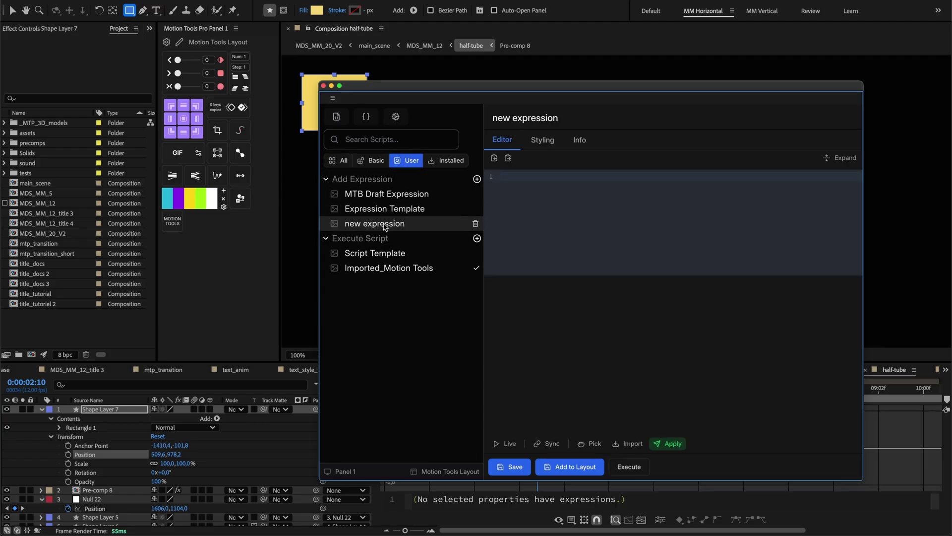
click(554, 200)
text(wig)
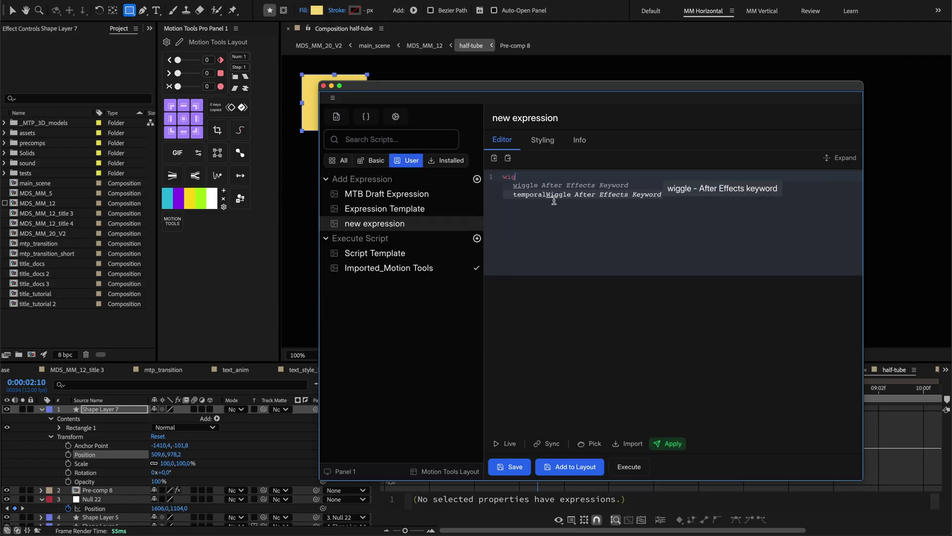
click(552, 185)
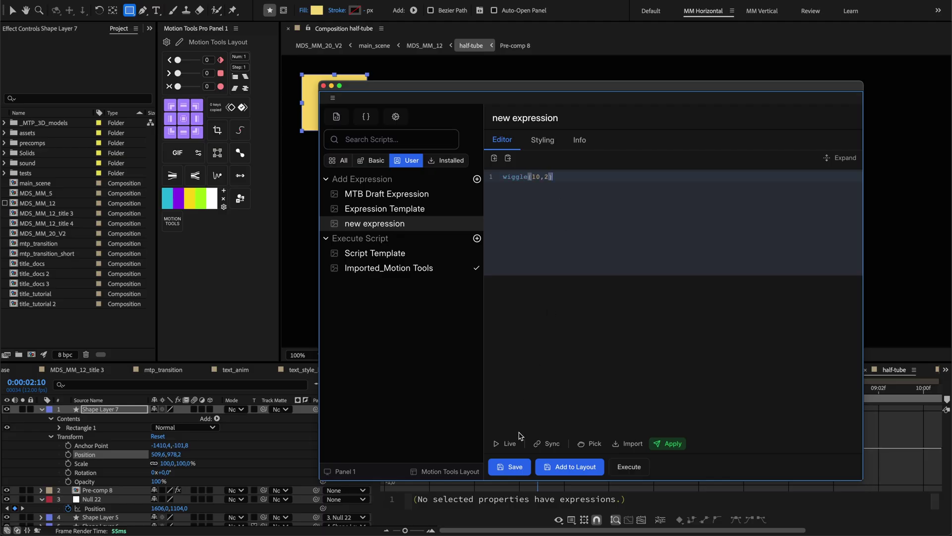
click(511, 466)
- Apply the wiggle(10,2) expression to Shape Layer 7's Position property
click(93, 446)
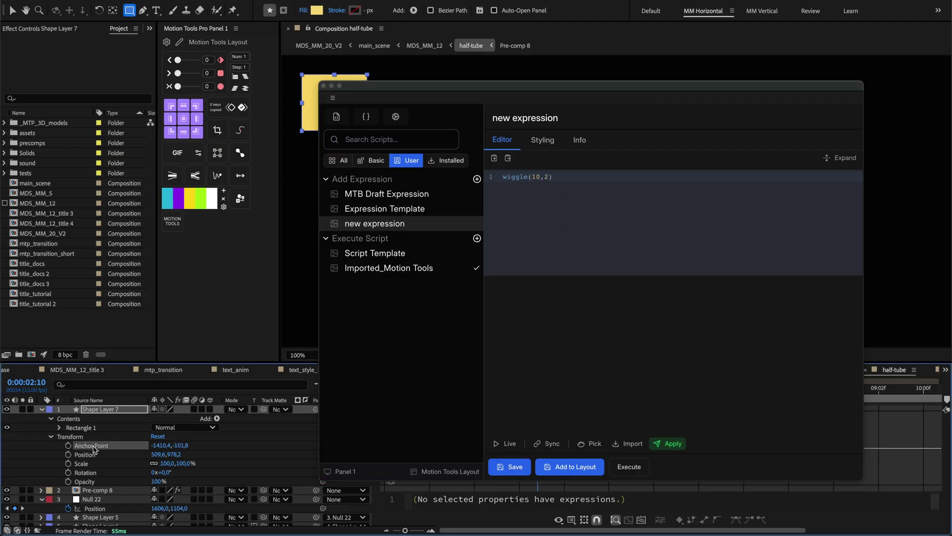
click(93, 455)
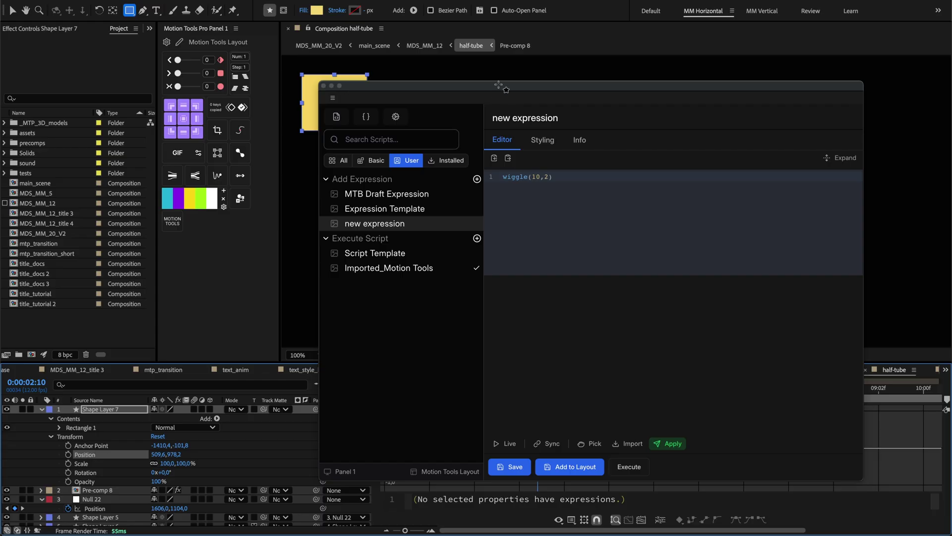
drag(505, 89, 508, 93)
click(630, 471)
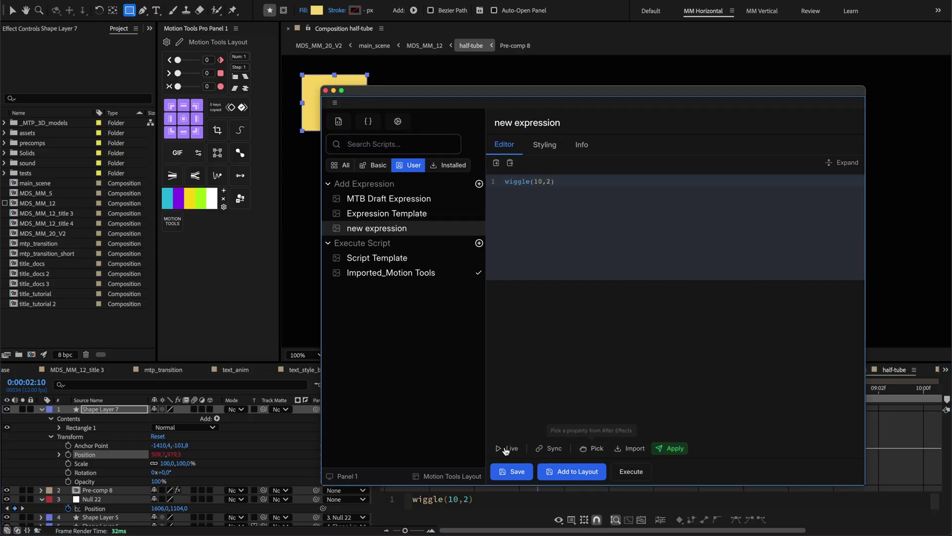
- Twirl open Position to show its expression and switch the timeline back to layer bars
drag(340, 97, 366, 111)
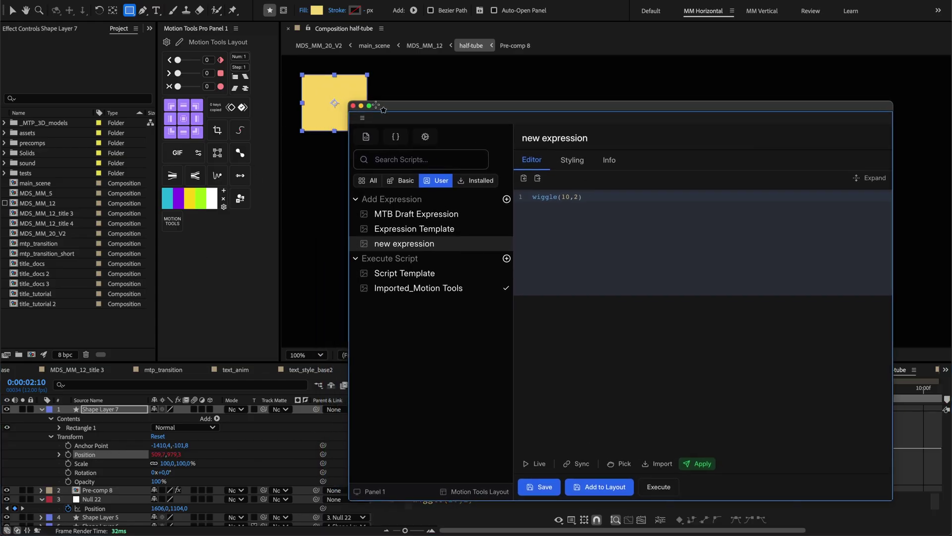
click(58, 455)
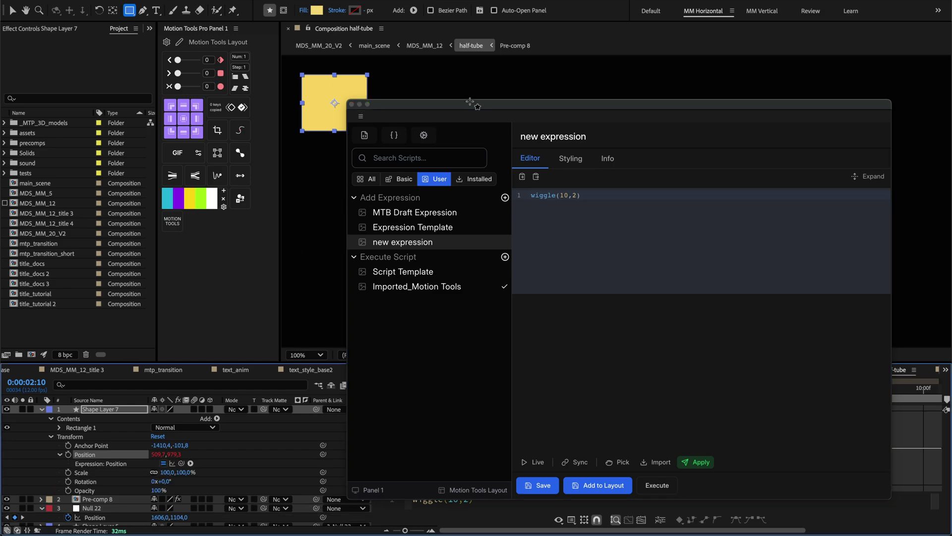
drag(474, 103, 645, 4)
click(370, 386)
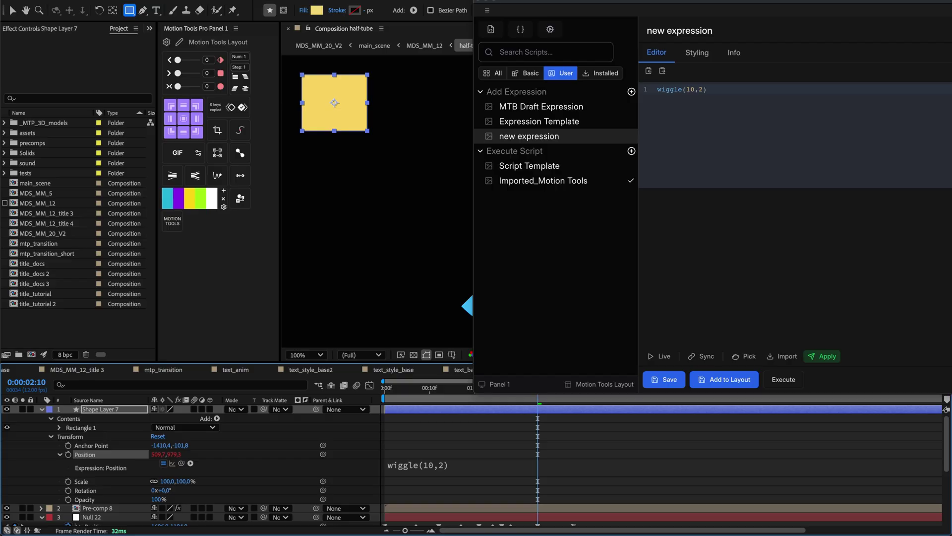
click(438, 215)
- Execute the Script Template and dismiss its 'test 42' alert
click(438, 201)
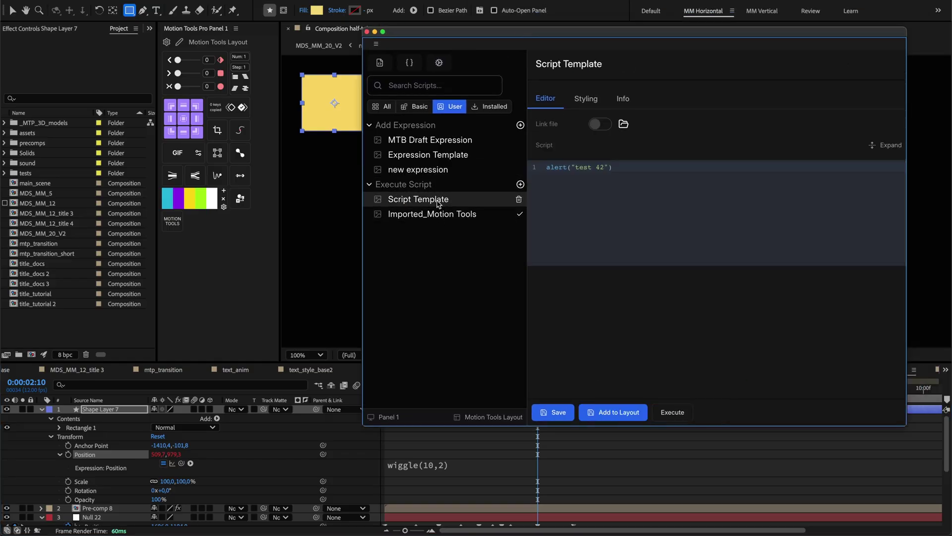
click(598, 169)
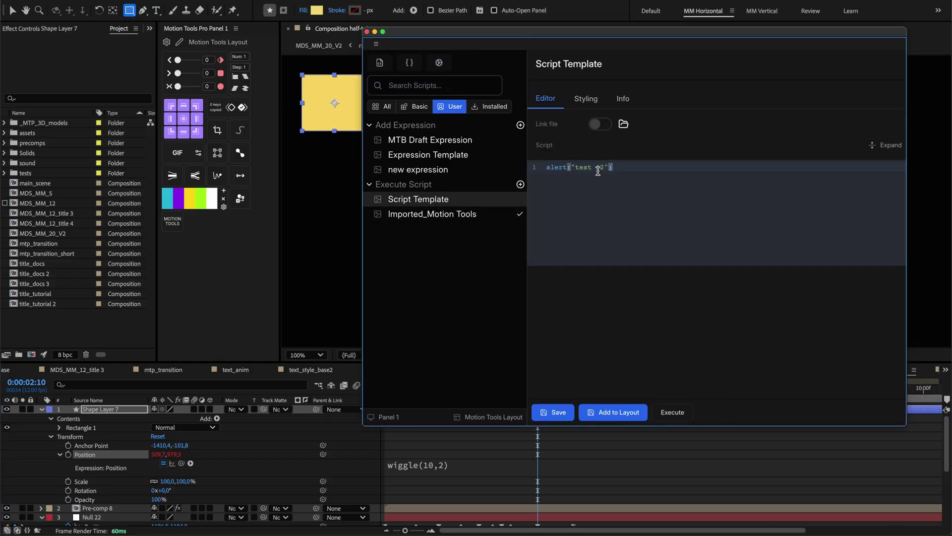
click(678, 415)
click(507, 200)
- Check the Script Template's Styling and Info tabs, then return to its Editor code
click(585, 99)
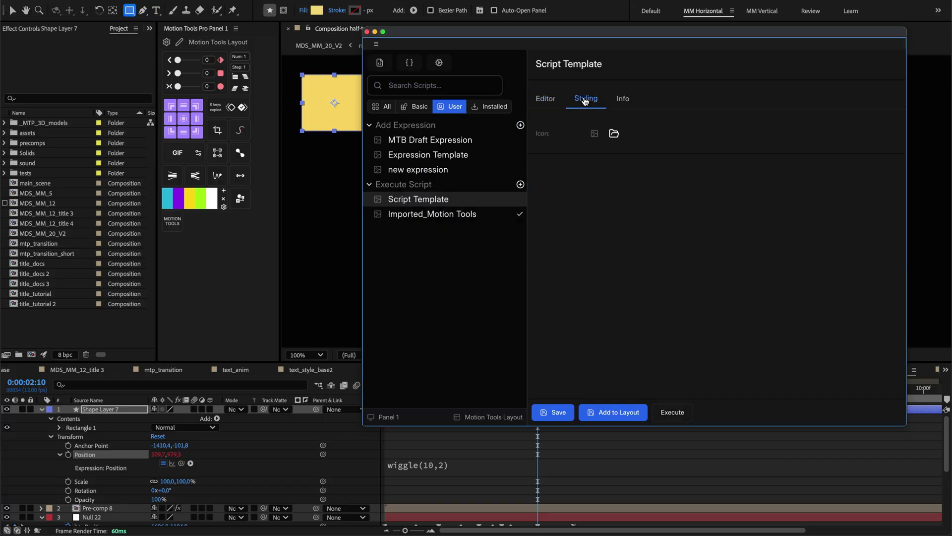
click(622, 99)
click(545, 99)
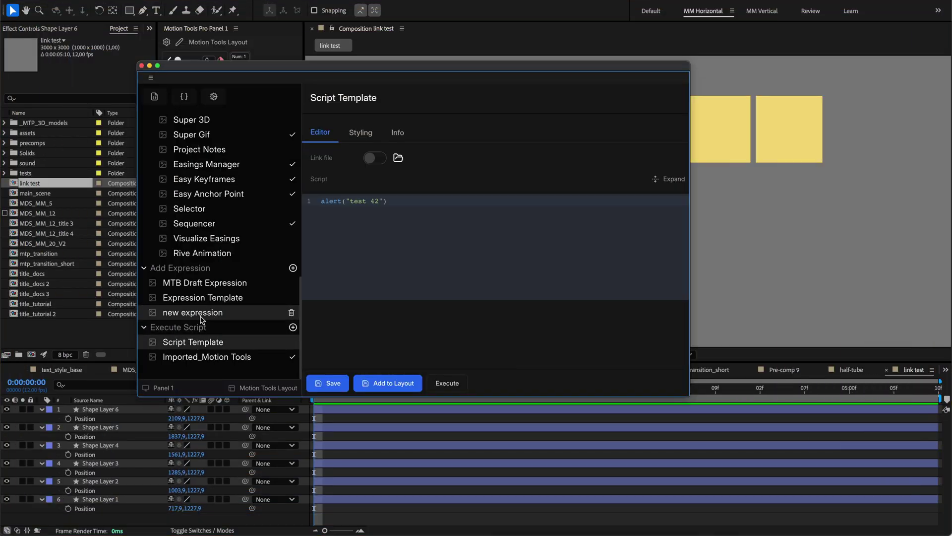
click(201, 312)
- Reopen the new expression entry with the caret after its wiggle code
drag(371, 146, 312, 159)
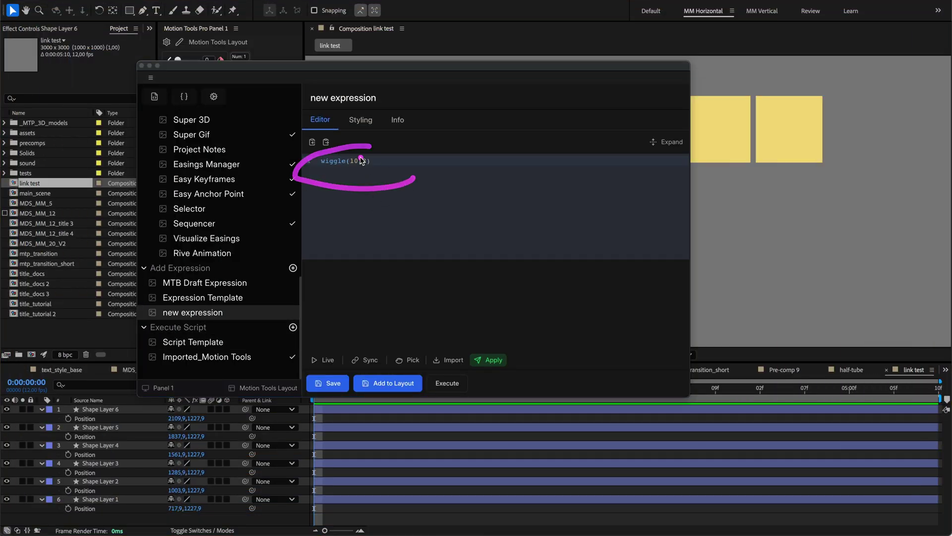
click(318, 159)
click(419, 160)
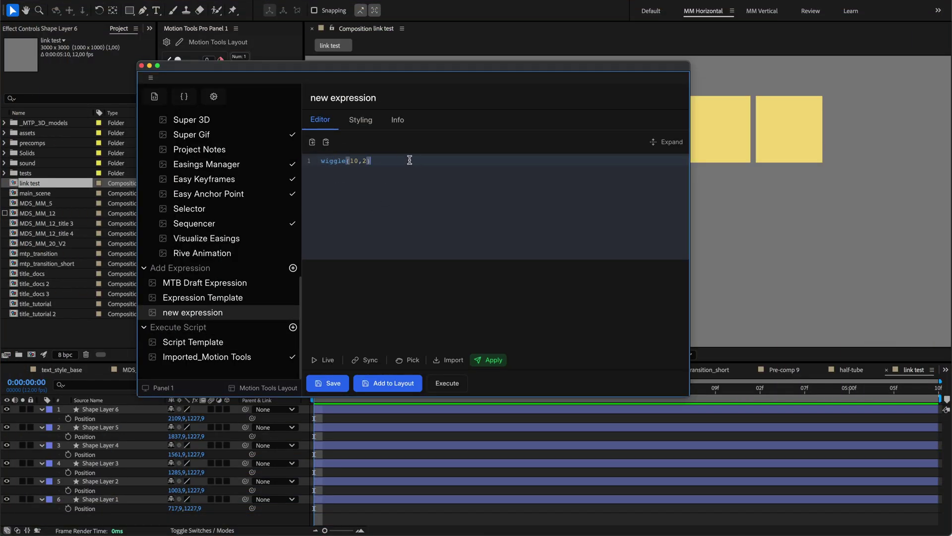
click(184, 342)
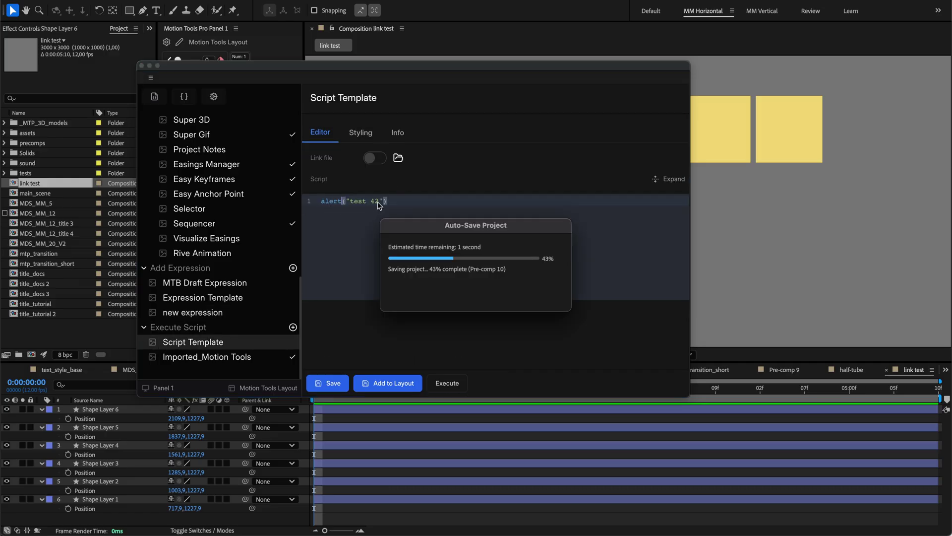
click(198, 311)
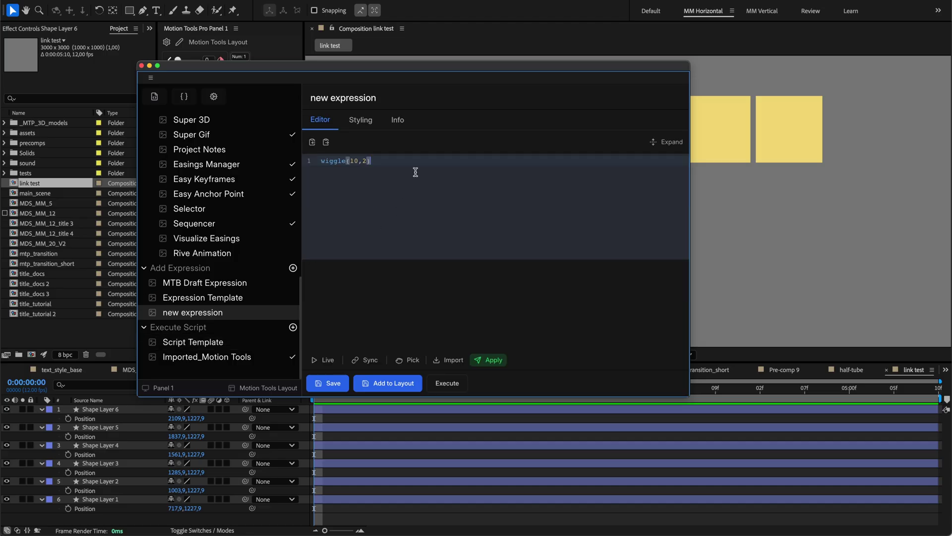
- Fill the expression editor with four copies of the wiggle line
key(Return)
key(Return)
text(wig)
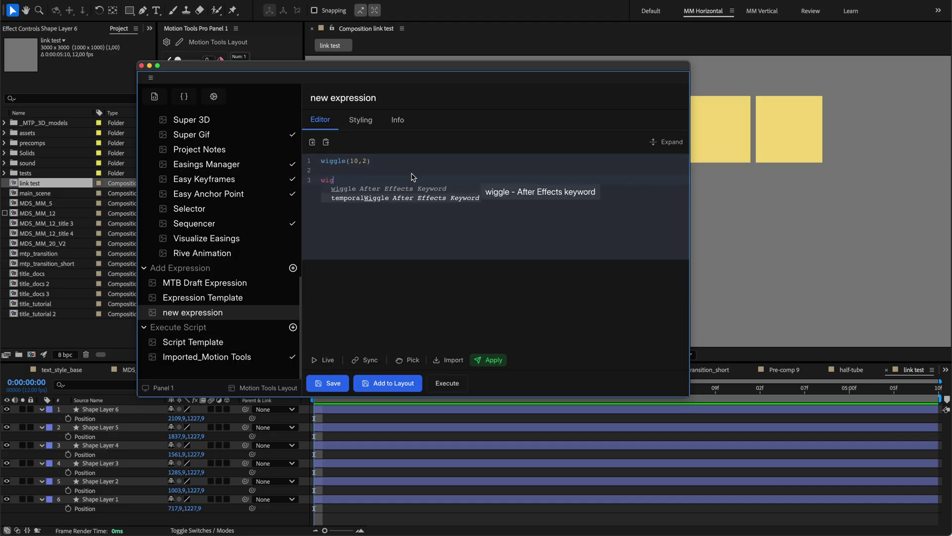
click(361, 197)
key(ctrl+z)
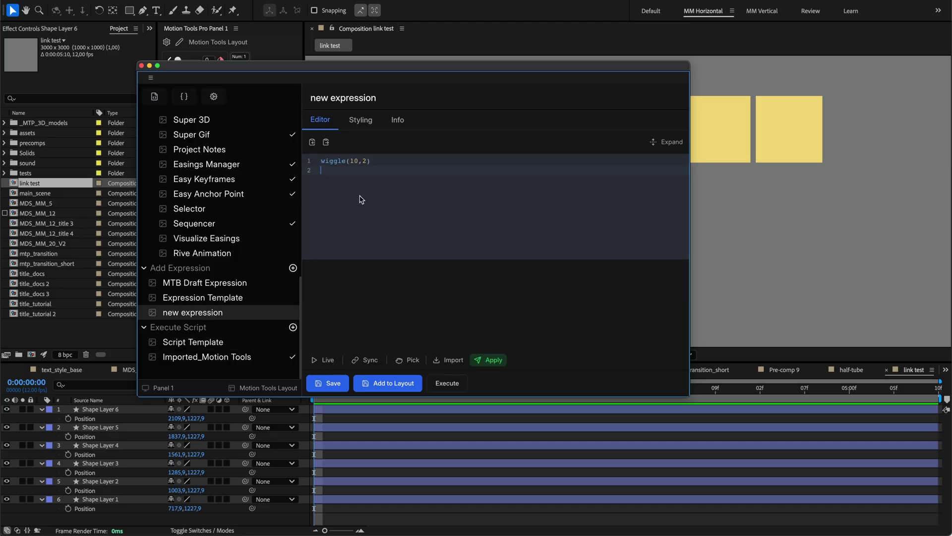
key(ctrl+a)
text(wiggle(10,2); wiggle(10,2); wiggle(10,2); wiggle(10,2);)
- Use multi-cursor Ctrl+D editing to change every line's first wiggle argument to 20
double_click(332, 159)
key(super+d)
key(super+d)
key(super+d)
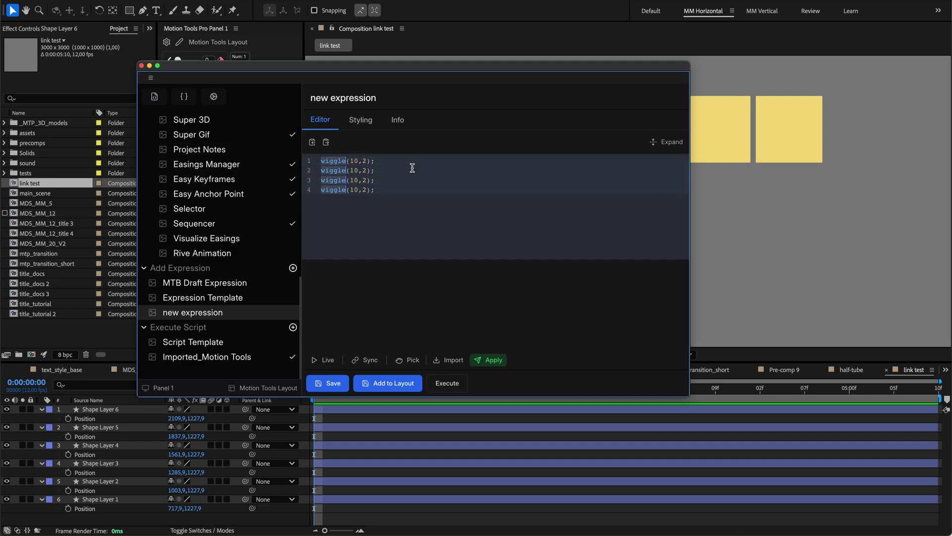
text(wigge)
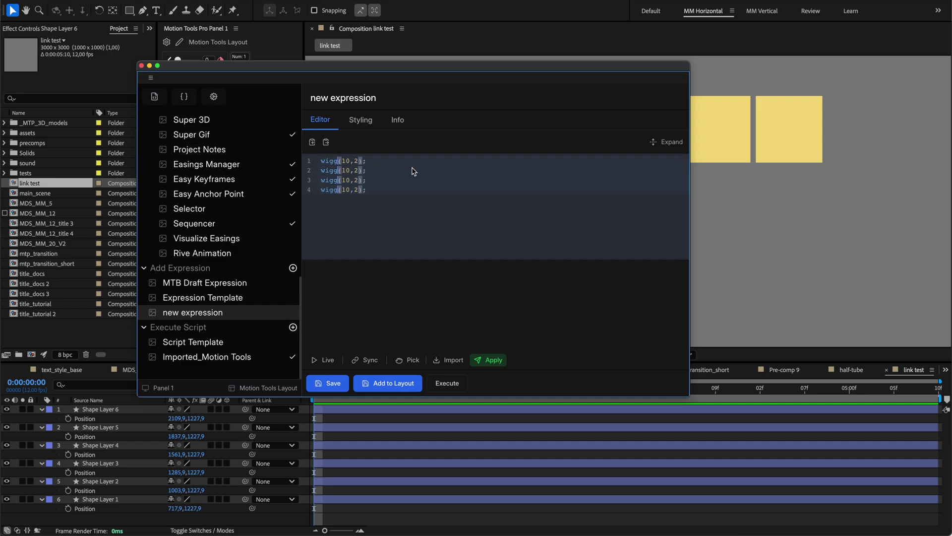
key(Left)
text(k)
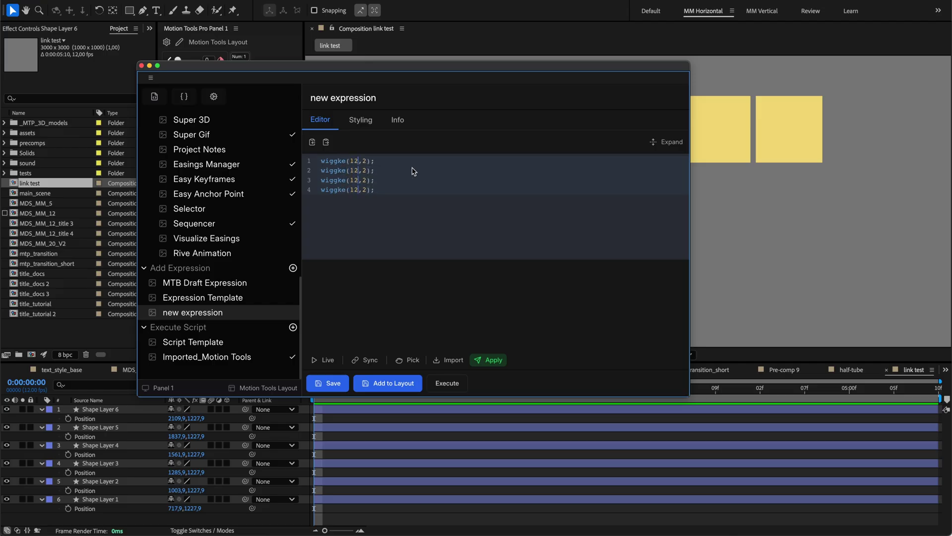
key(BackSpace)
key(BackSpace)
text(20)
key(Left)
key(Left)
key(Left)
key(Left)
key(BackSpace)
text(l)
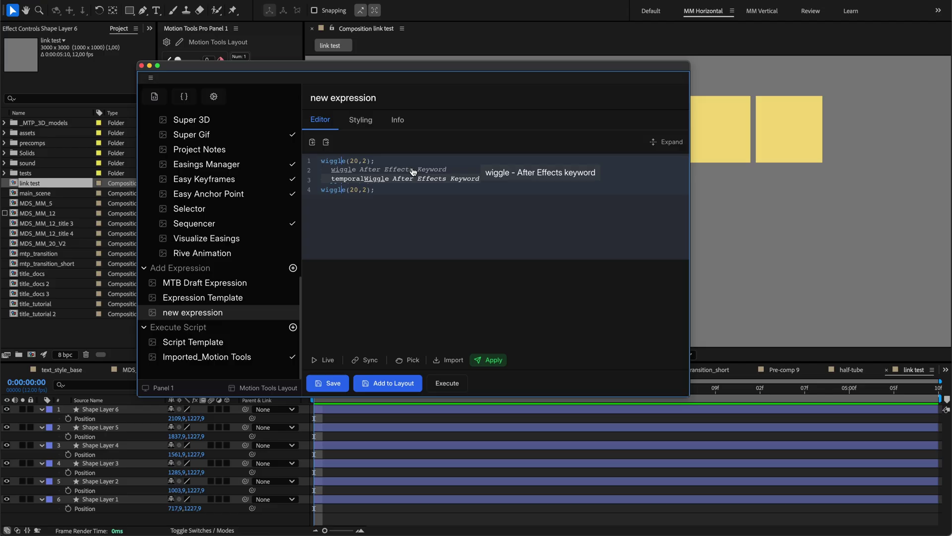
click(445, 223)
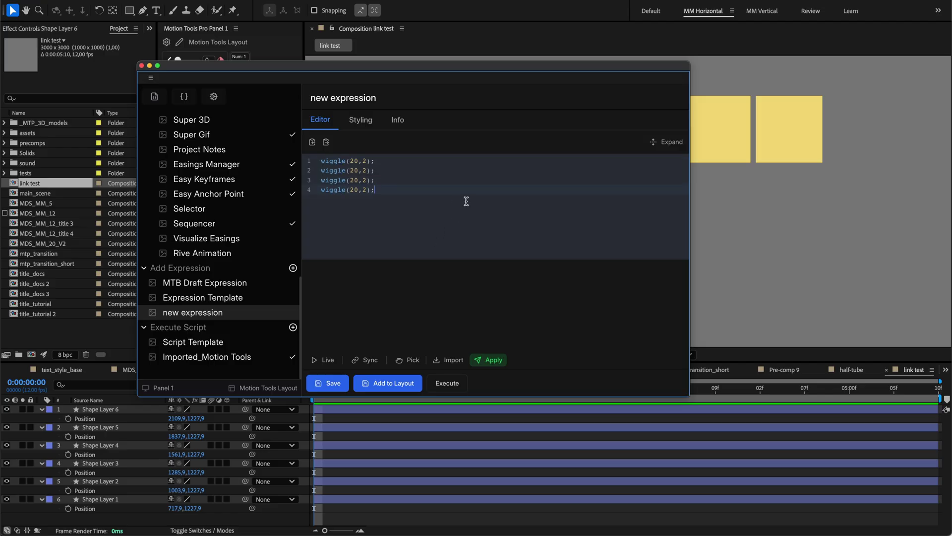
- Delete lines 2 to 4, leaving the single line wiggle(20,2);
drag(438, 199, 376, 160)
key(BackSpace)
click(215, 342)
- Toggle the Script Template's Link file switch on and off, leaving it unlinked with its alert code
click(400, 201)
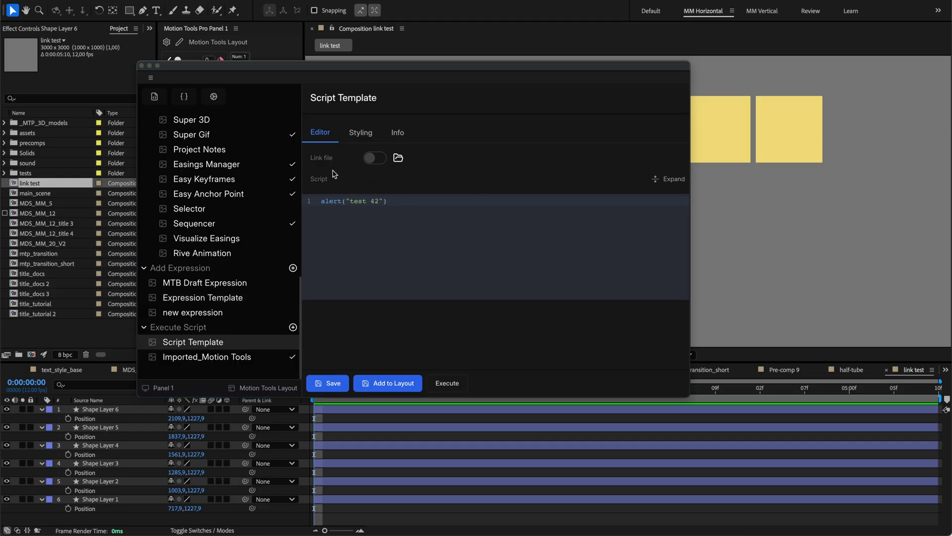
click(381, 162)
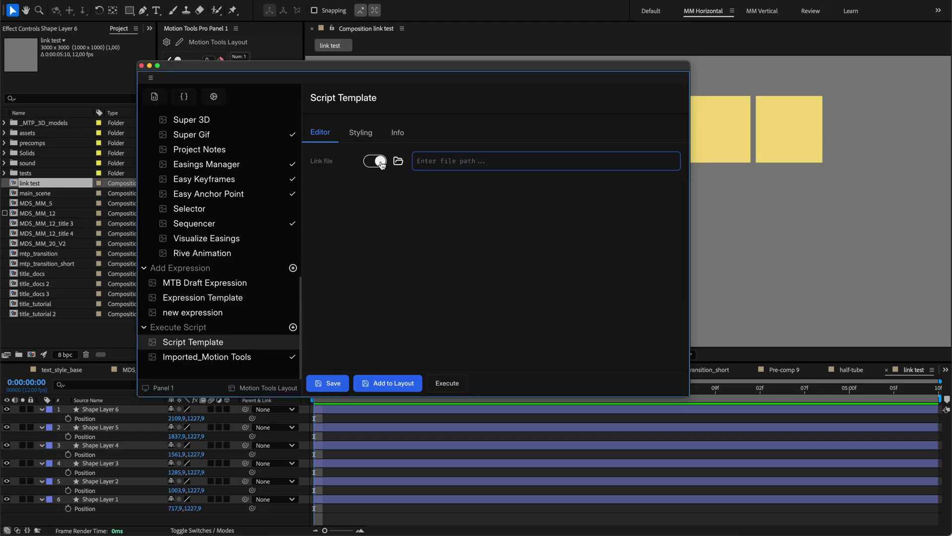
click(381, 163)
click(381, 162)
click(374, 162)
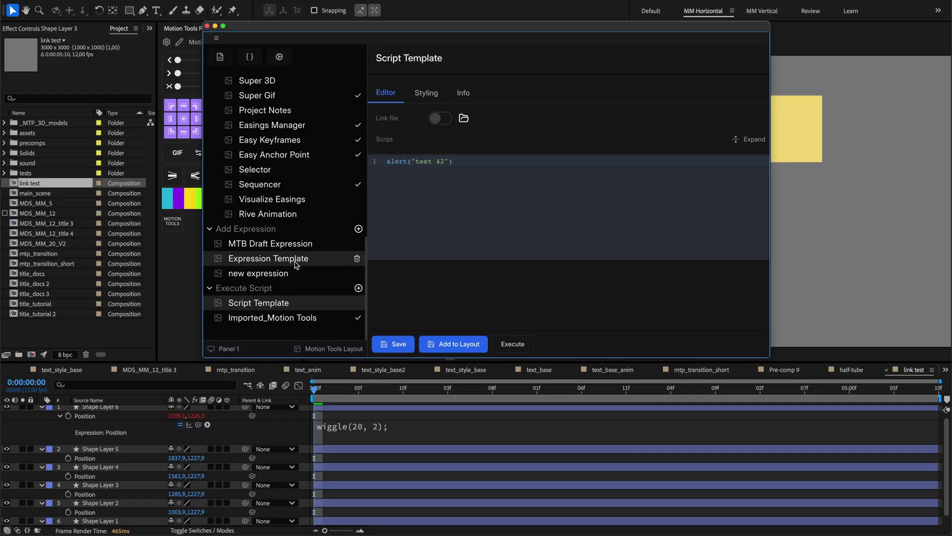
- Load Shape Layer 6's Position expression into the new expression and turn on live syncing
click(268, 272)
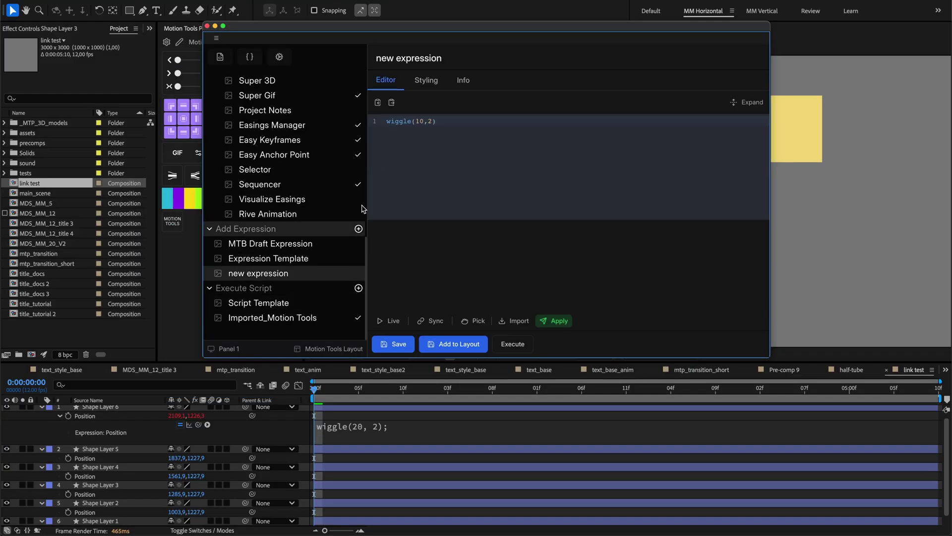
click(463, 145)
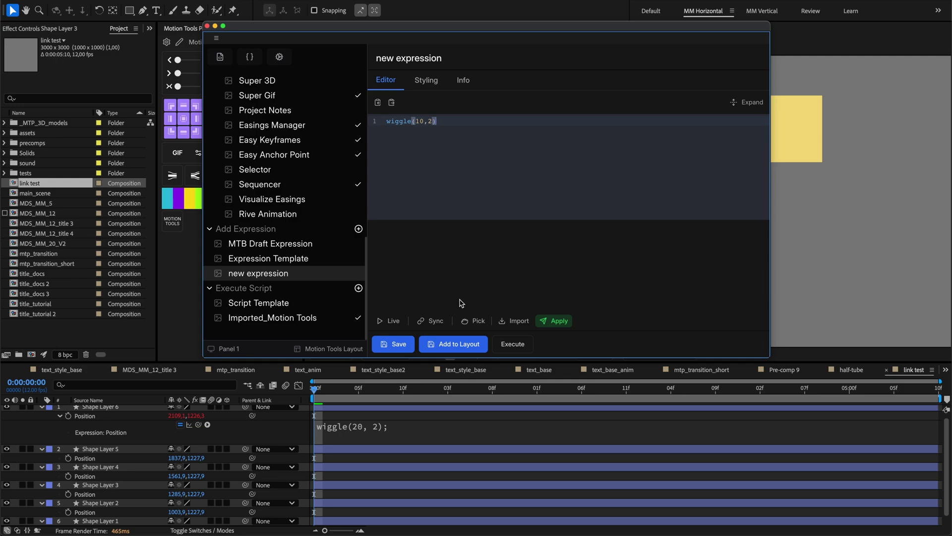
drag(371, 336, 602, 337)
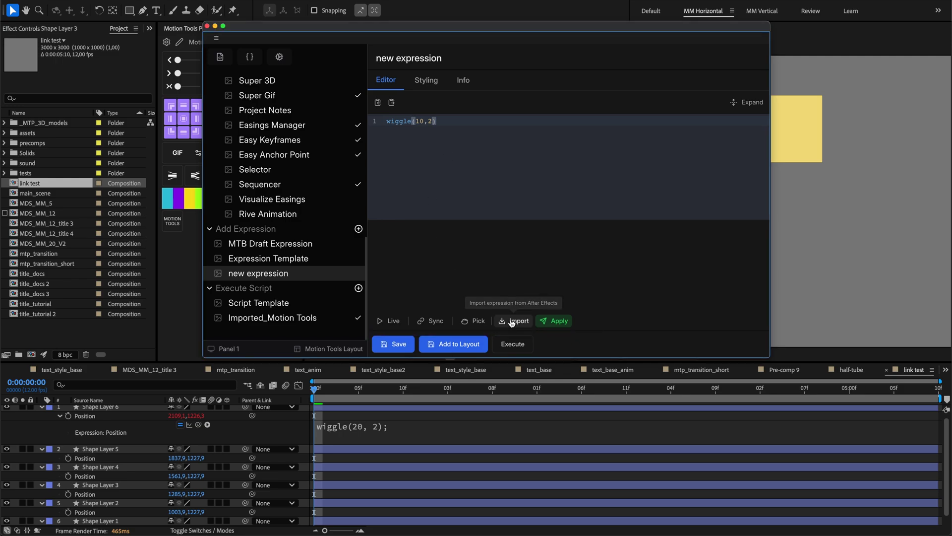
click(102, 415)
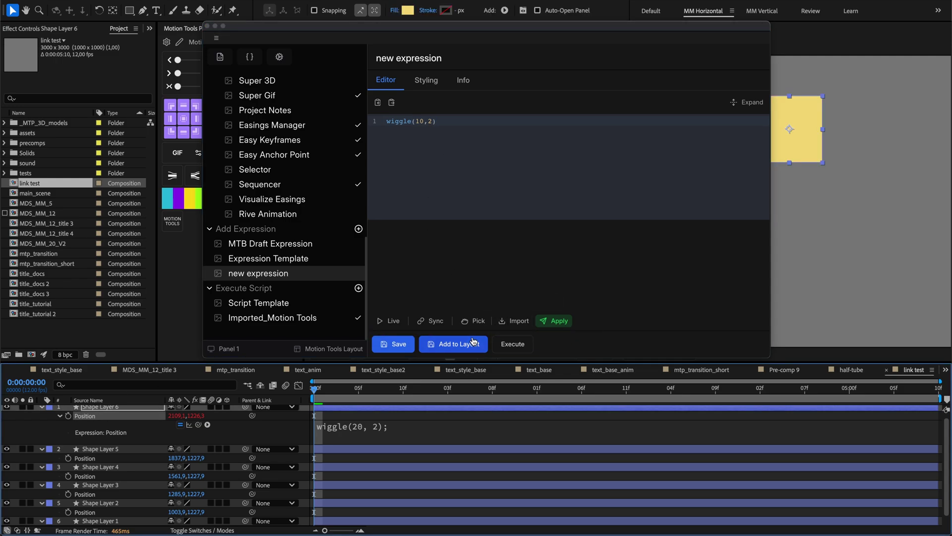
click(514, 320)
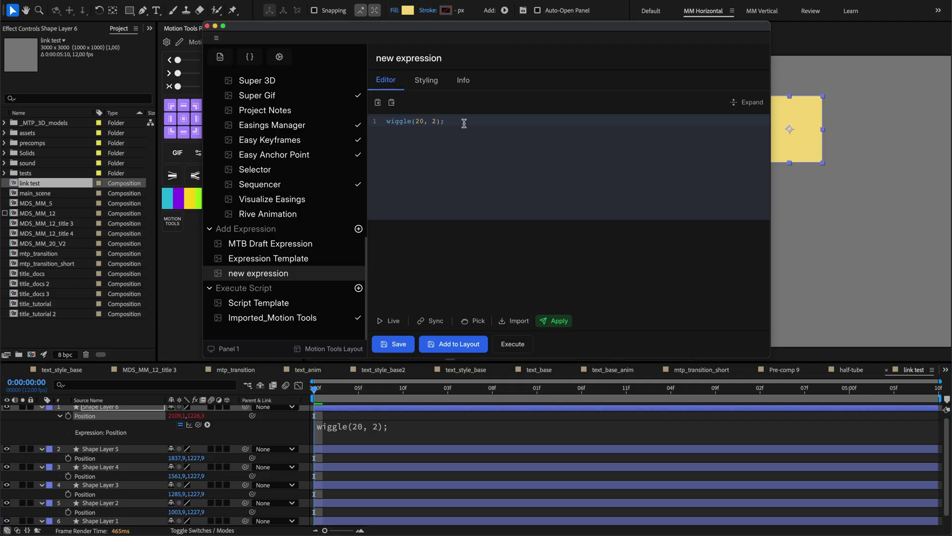
drag(444, 121, 387, 121)
click(252, 279)
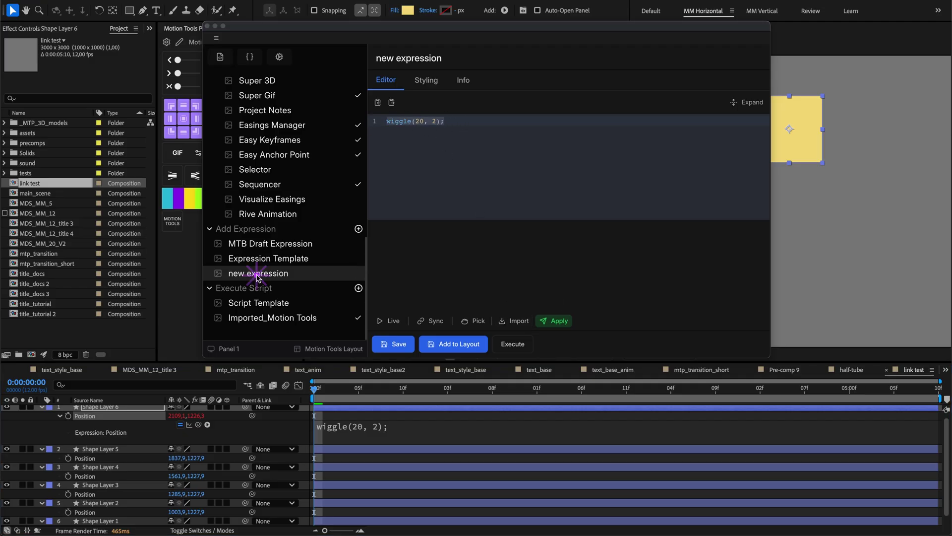
click(392, 321)
- Edit the expression code to wiggle(30, 3)
click(419, 121)
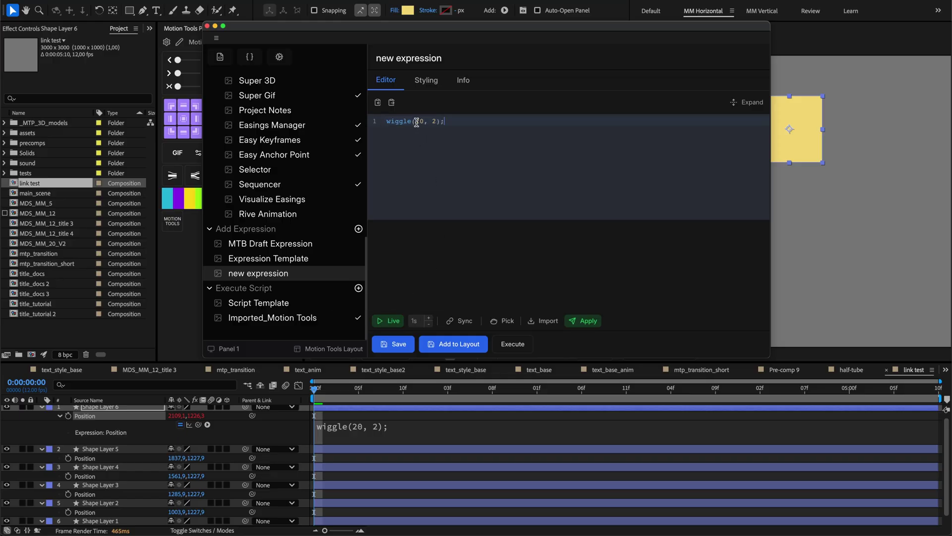
key(BackSpace)
text(3)
click(435, 121)
key(BackSpace)
text(3)
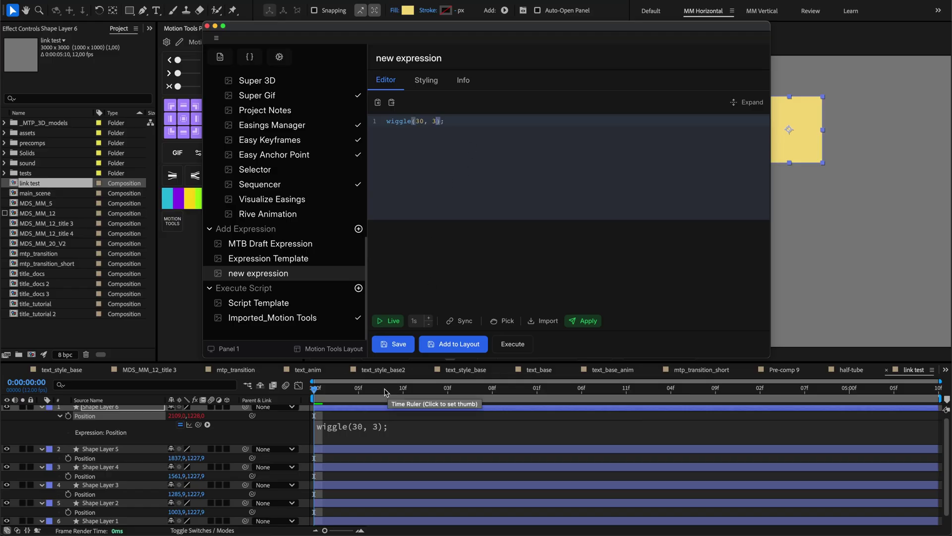
- Select Shape Layers 5 and 4 Position and raise the wiggle amount to 40
click(103, 458)
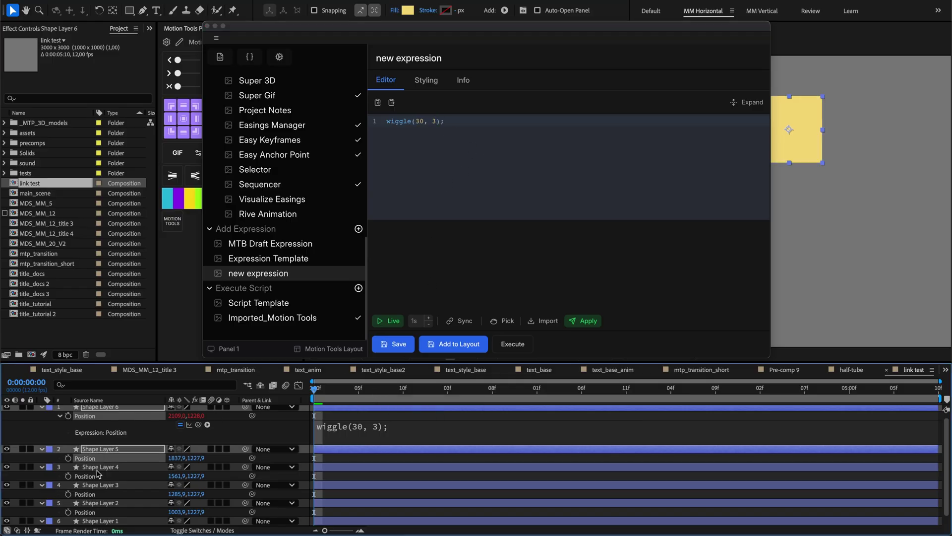
shift+click(98, 476)
click(419, 121)
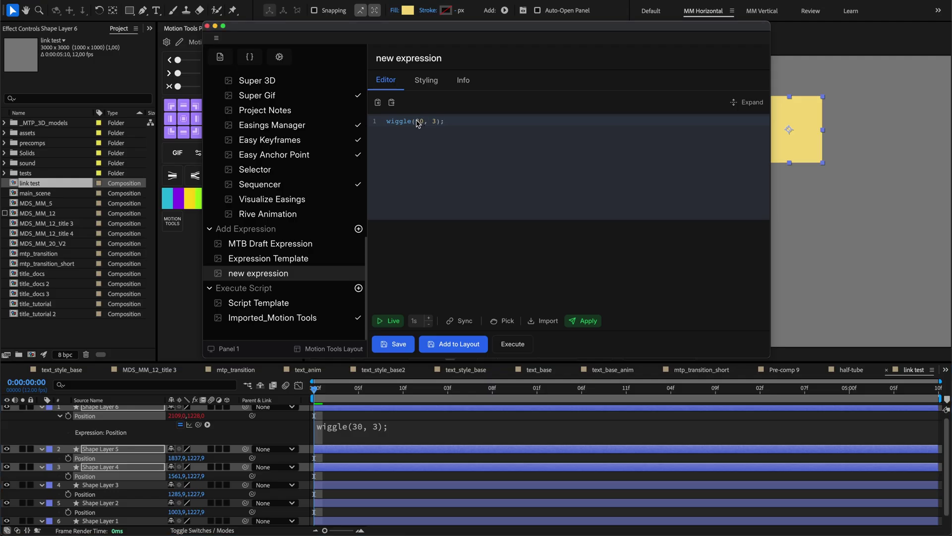
key(BackSpace)
text(4)
- Reveal Shape Layers 5 and 4 Position expressions and increase the Live update duration
click(59, 476)
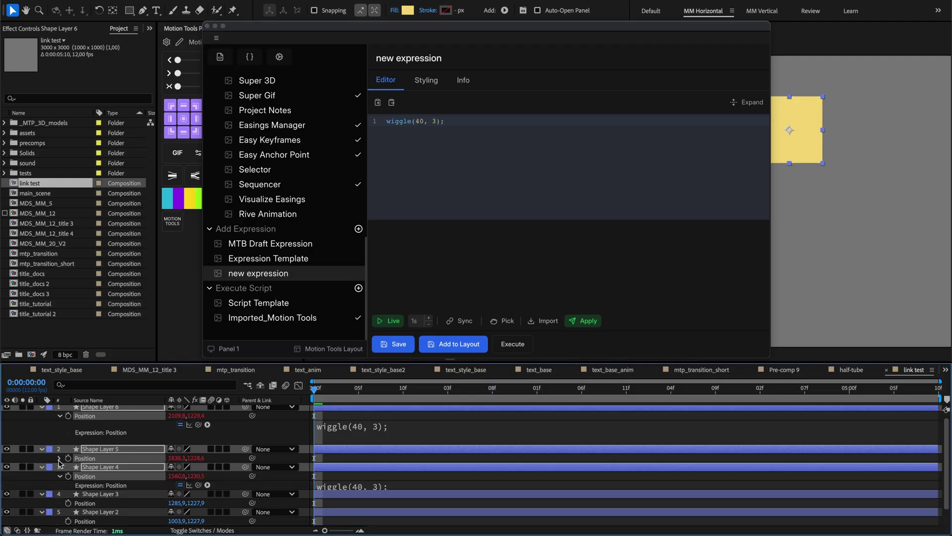
click(59, 458)
click(430, 319)
click(430, 318)
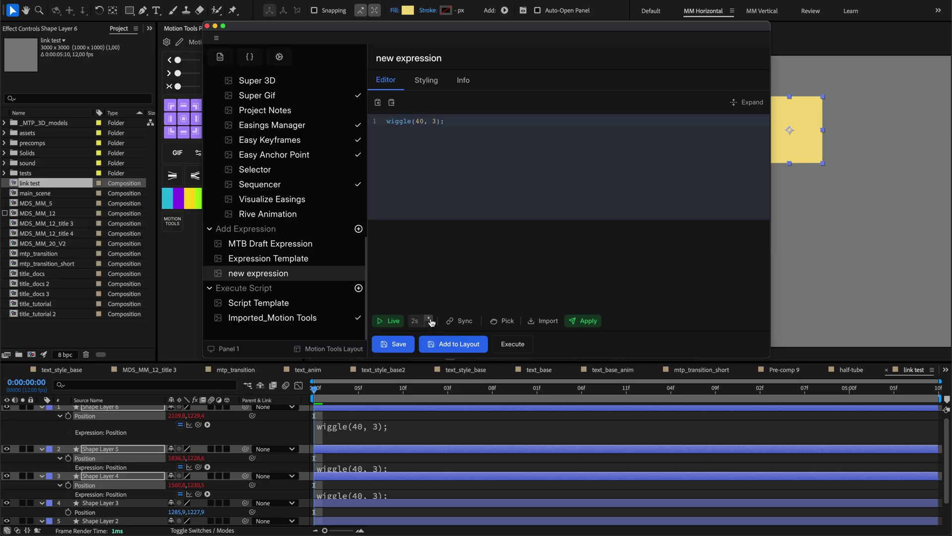
click(430, 320)
- Turn on Sync and select the Position properties of Shape Layers 6, 5 and 4
click(459, 323)
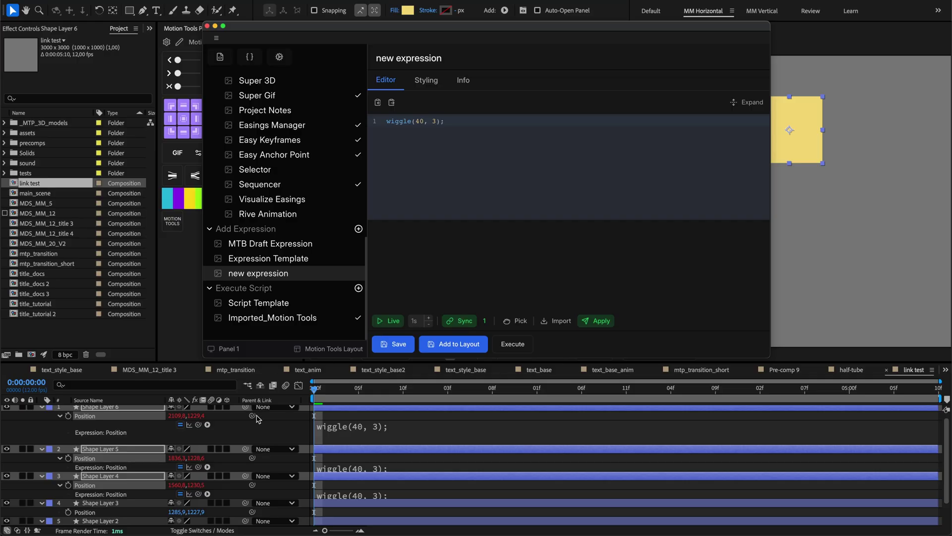
click(276, 429)
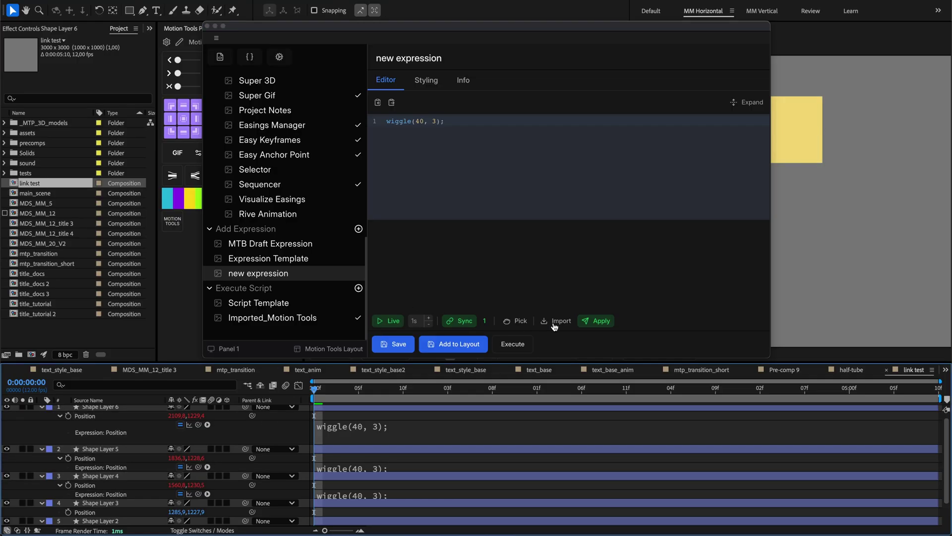
click(101, 418)
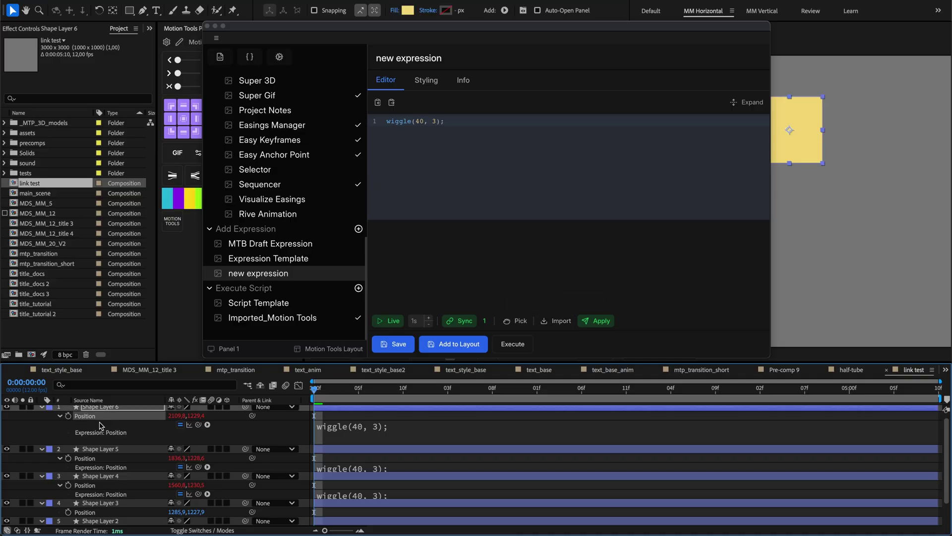
shift+click(85, 457)
shift+click(87, 486)
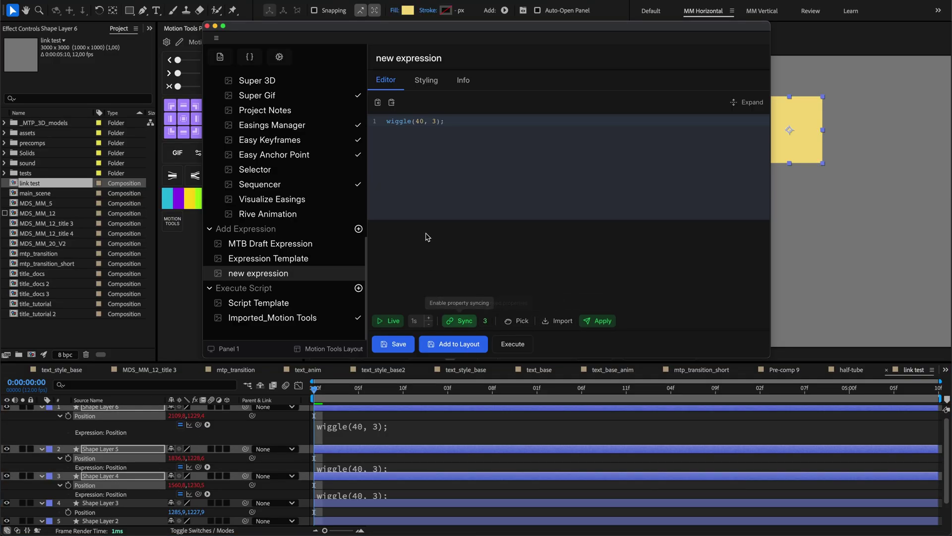
- Change the synced code to wiggle(20, 1) and show the linked properties list
double_click(420, 120)
text(20)
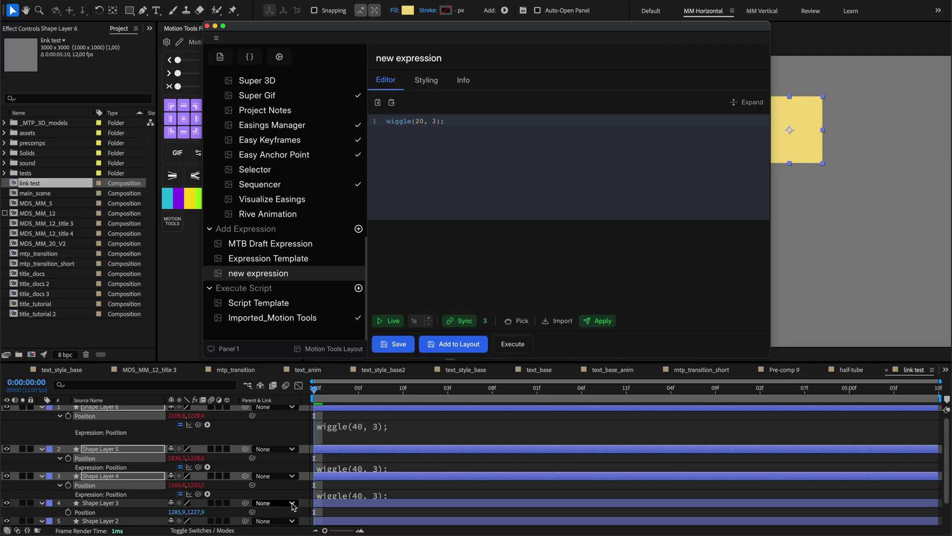
click(453, 123)
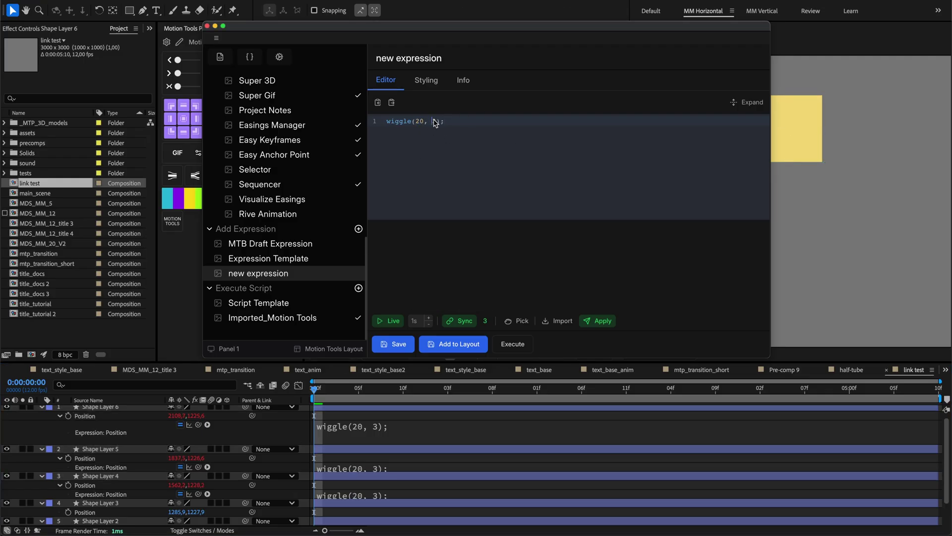
double_click(434, 121)
text(1)
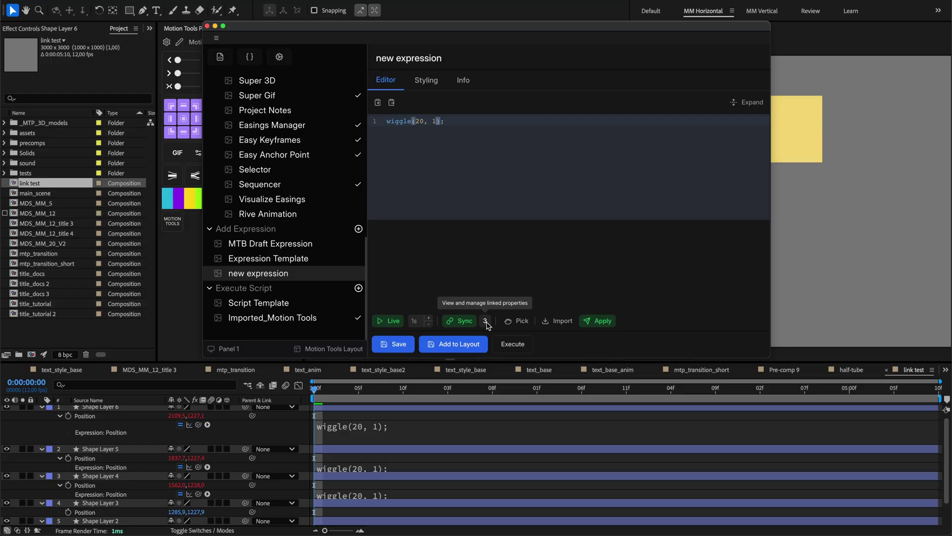
click(486, 320)
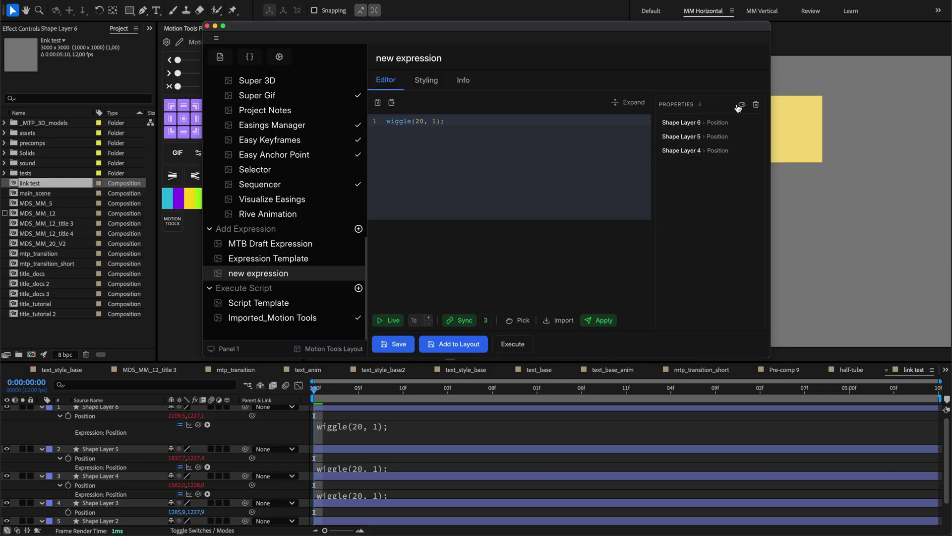
- Unlink Shape Layer 5 and import Shape Layers 3 and 2 Position as linked properties
click(756, 137)
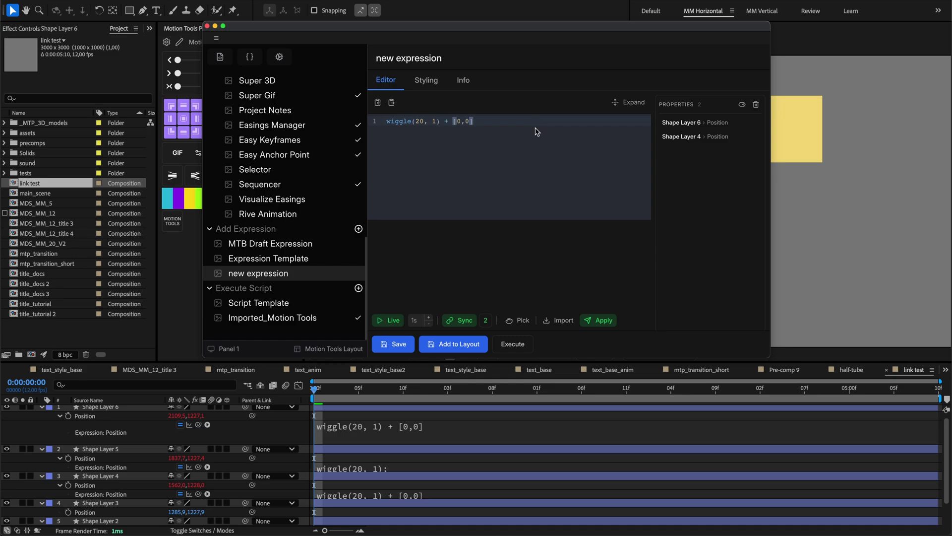
scroll(102, 486, down, 1)
click(92, 485)
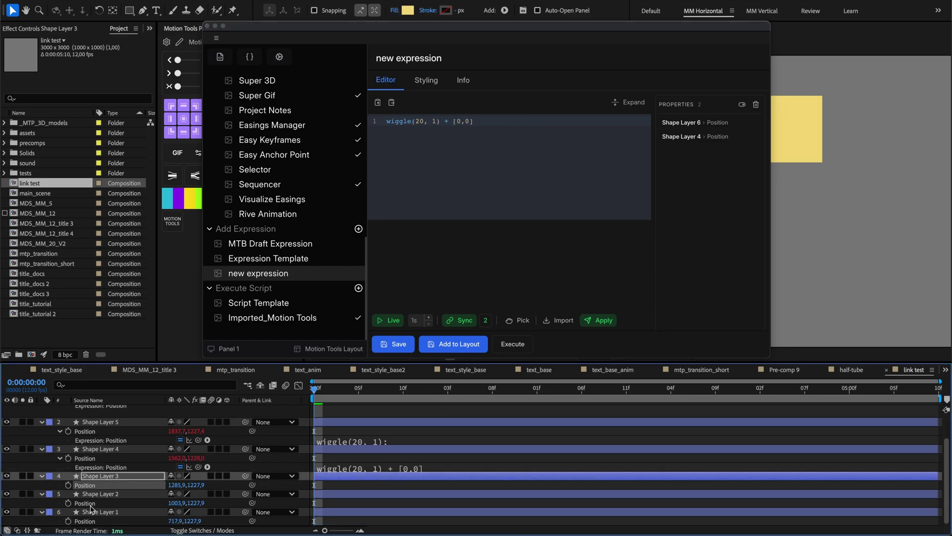
shift+click(100, 503)
click(562, 320)
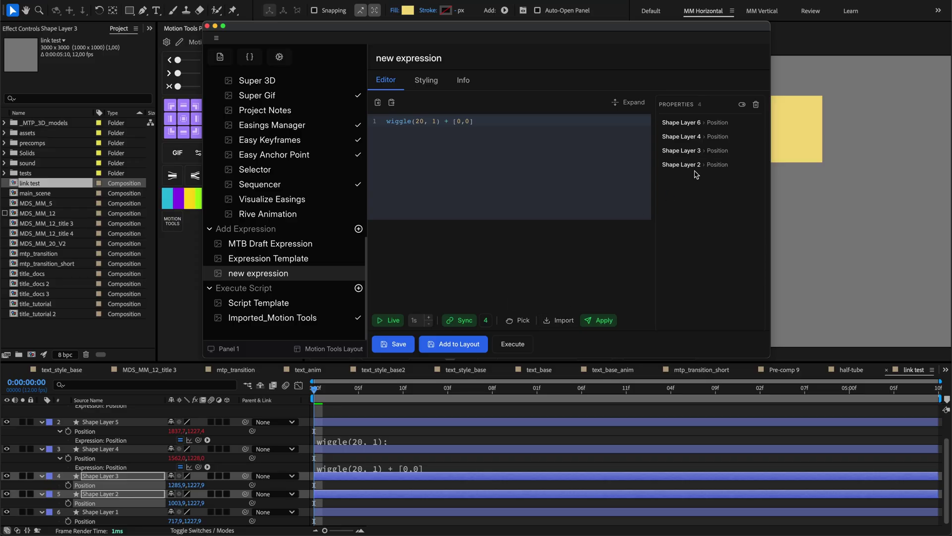
- Add a + [0,10] offset so the code reads wiggle(20, 1) + [0,10]
click(517, 122)
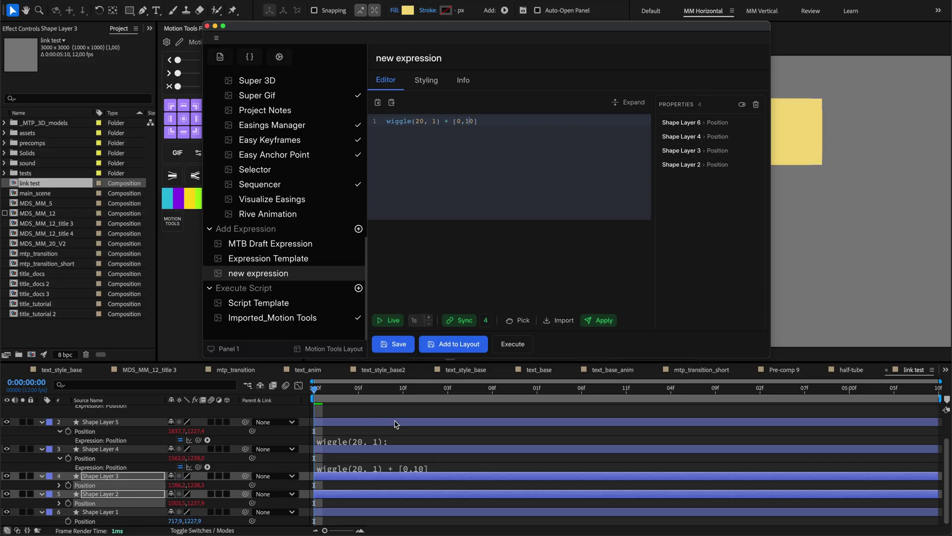
scroll(408, 452, up, 1)
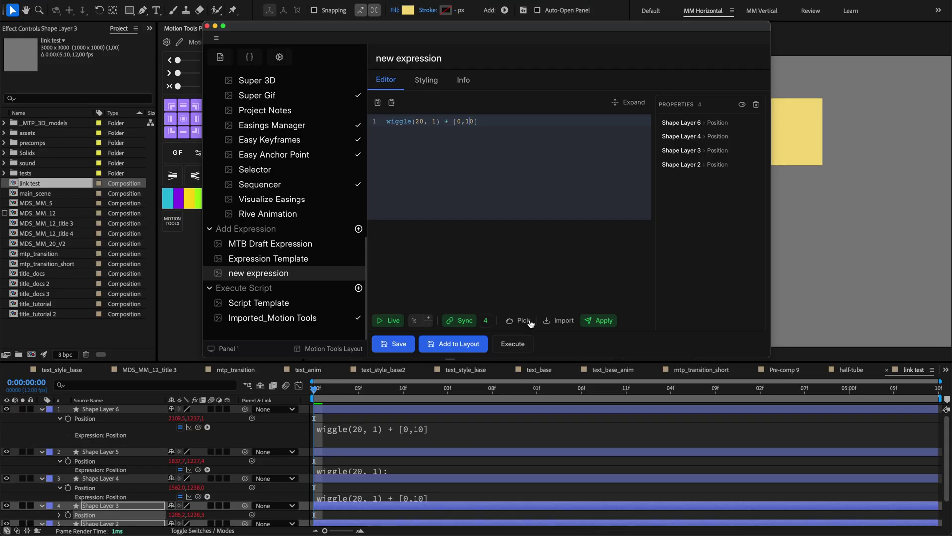
click(110, 418)
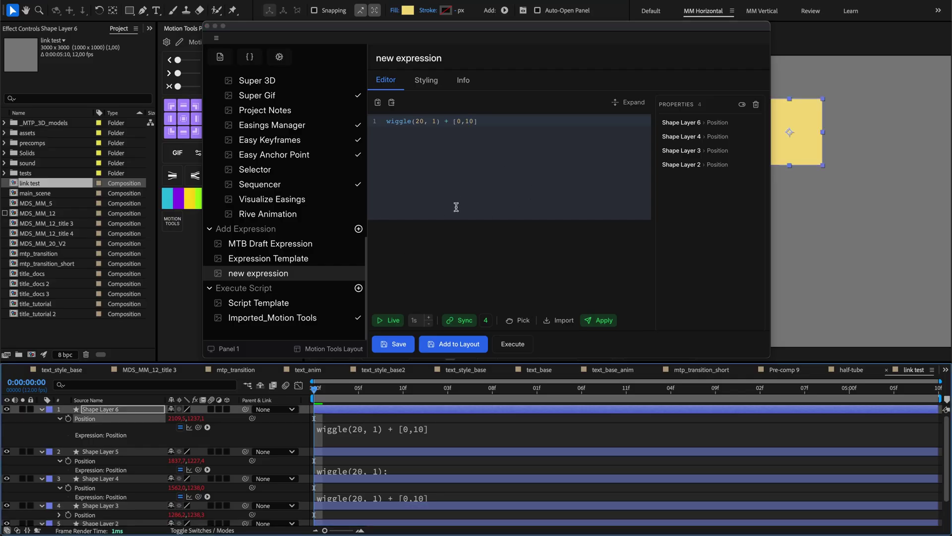
- Insert a Shape Layer 6 reference with Pick, delete it, and apply the wiggle(20, 1) + [0,10] code
click(504, 131)
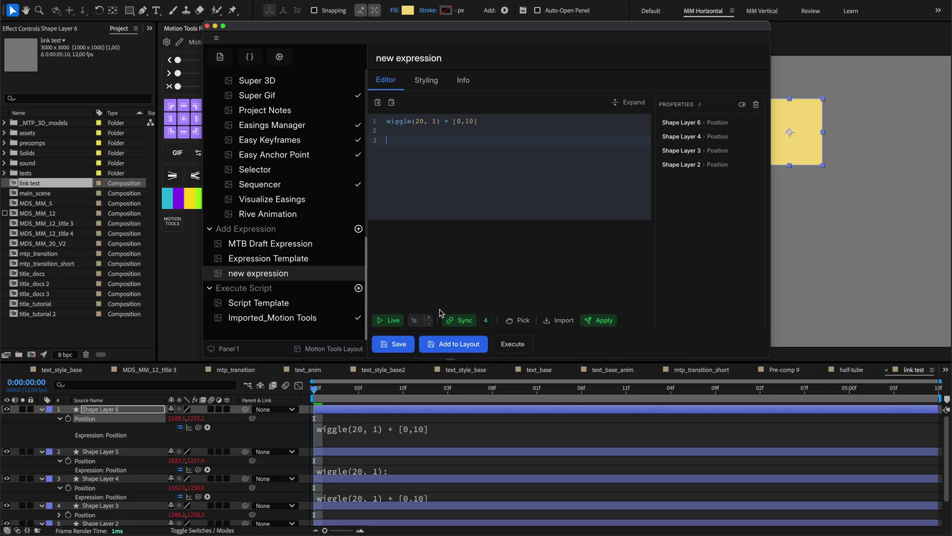
click(513, 320)
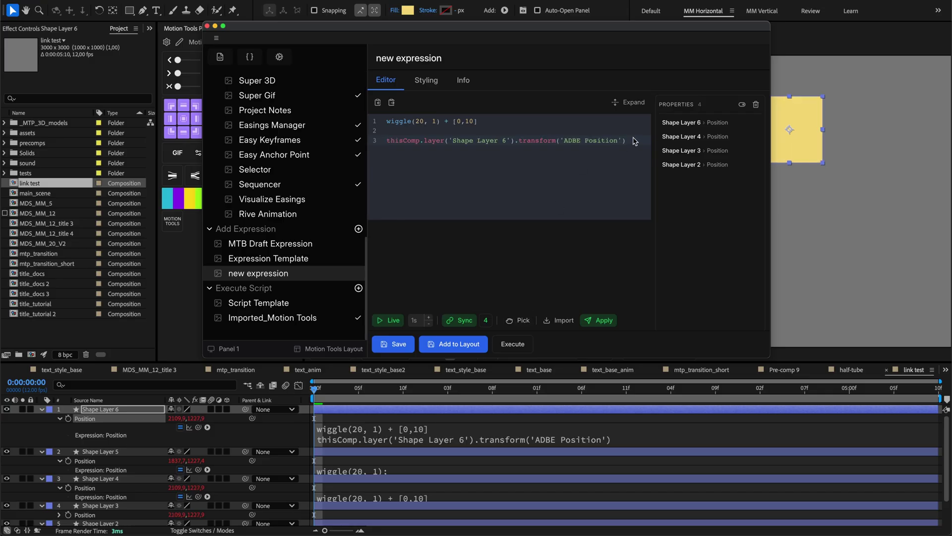
drag(637, 142, 396, 141)
key(BackSpace)
key(BackSpace)
key(BackSpace)
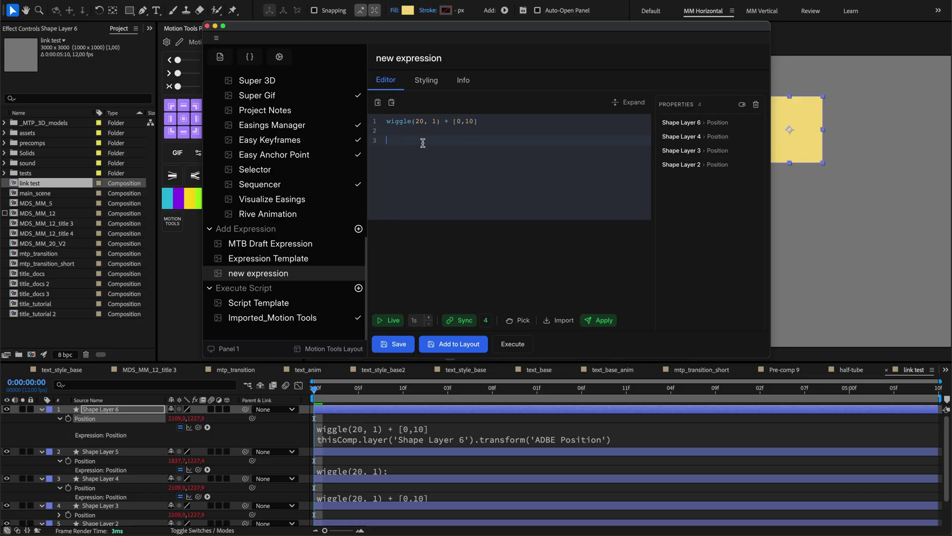
click(601, 322)
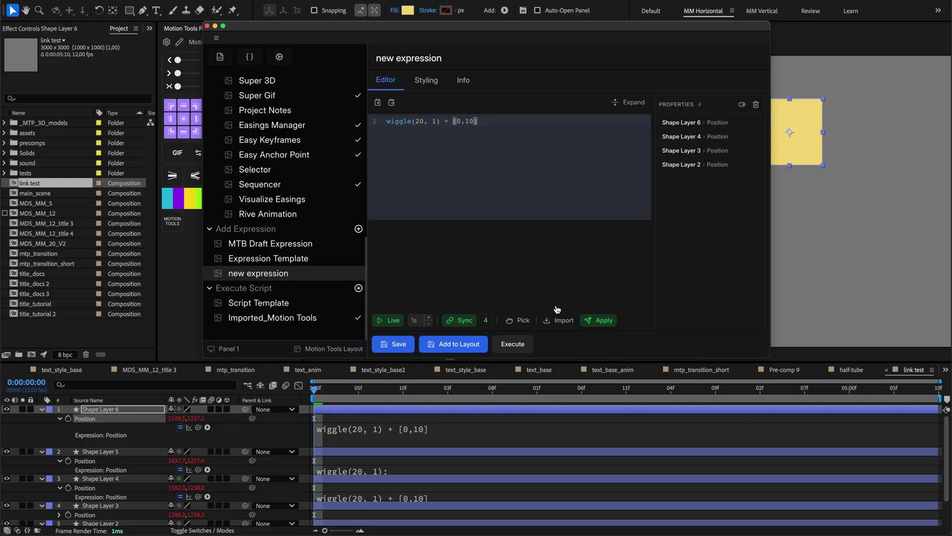
- Toggle the code editor size and move the window, then view the expression's Styling Icon option
click(487, 320)
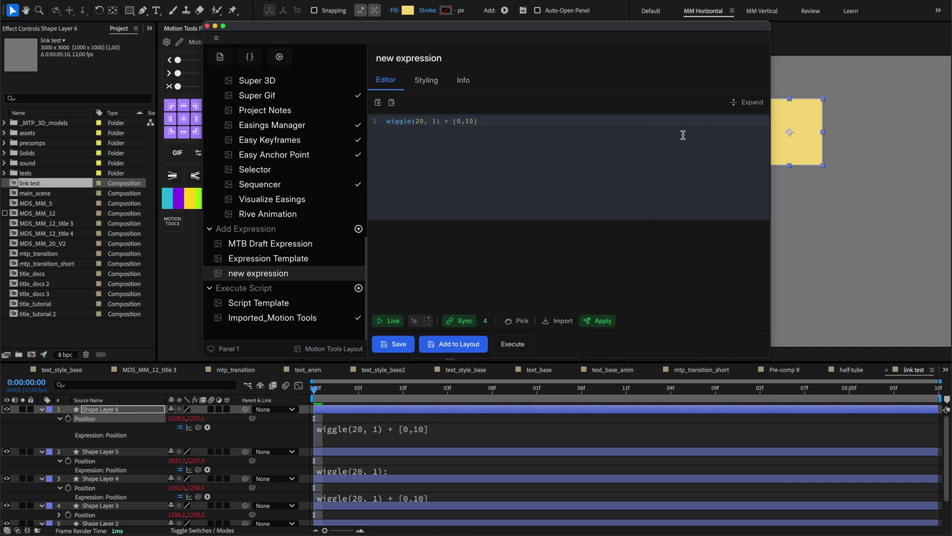
click(748, 105)
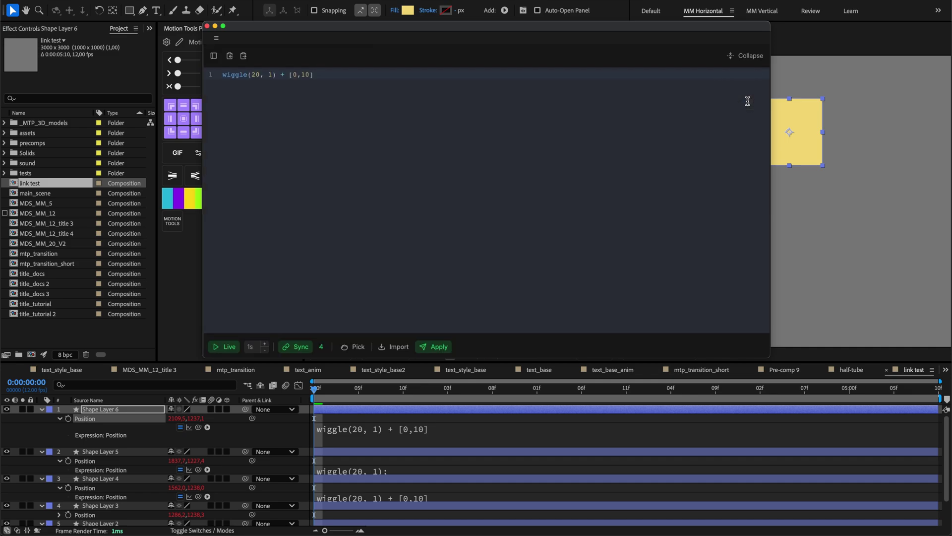
drag(496, 25, 434, 28)
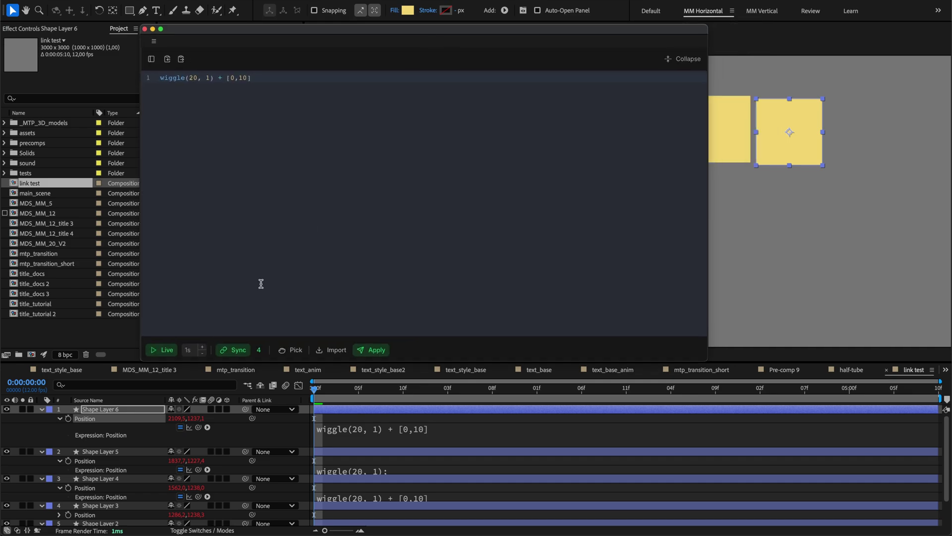
click(258, 349)
mouse_move(708, 361)
mouse_down()
mouse_move(680, 357)
mouse_move(693, 357)
mouse_up()
click(555, 63)
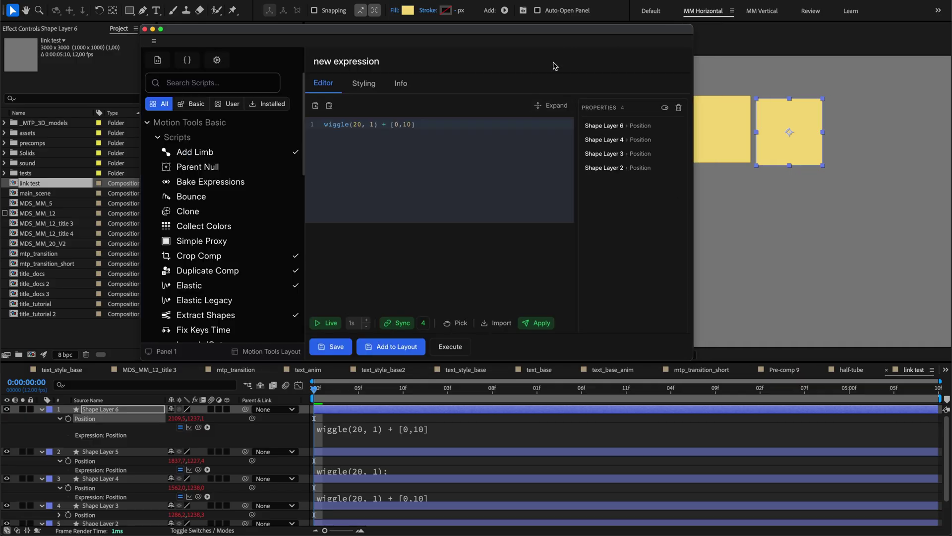
click(369, 84)
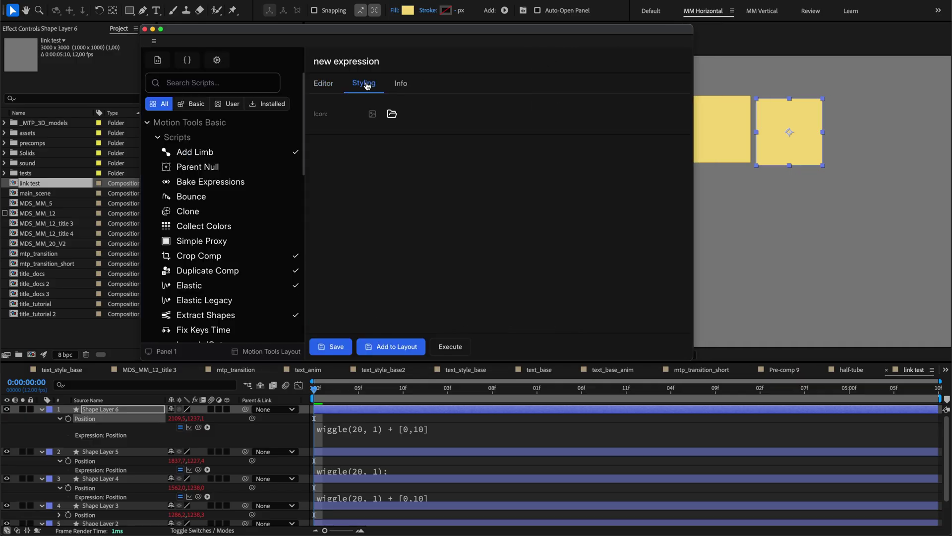
- Open the new expression's name and description settings, then start filling in its description and helptip
click(394, 84)
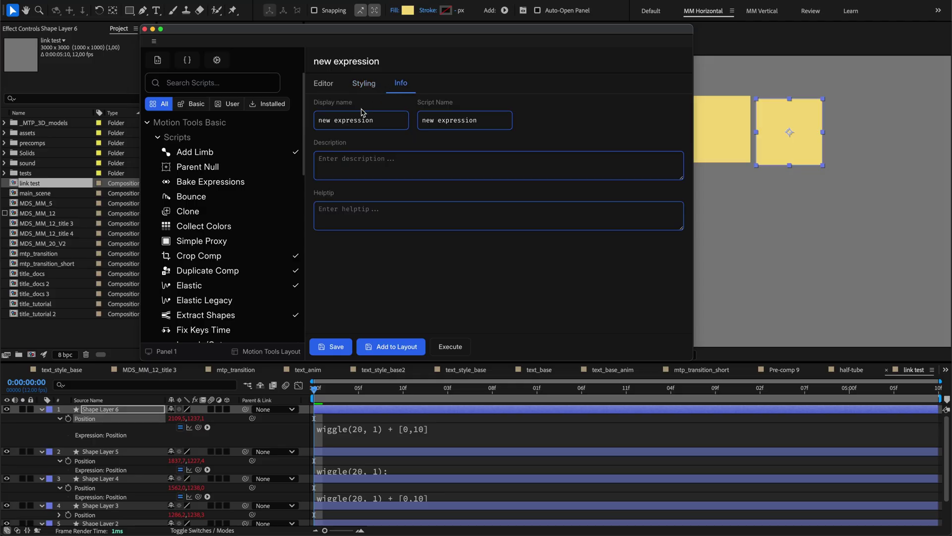
scroll(230, 224, down, 10)
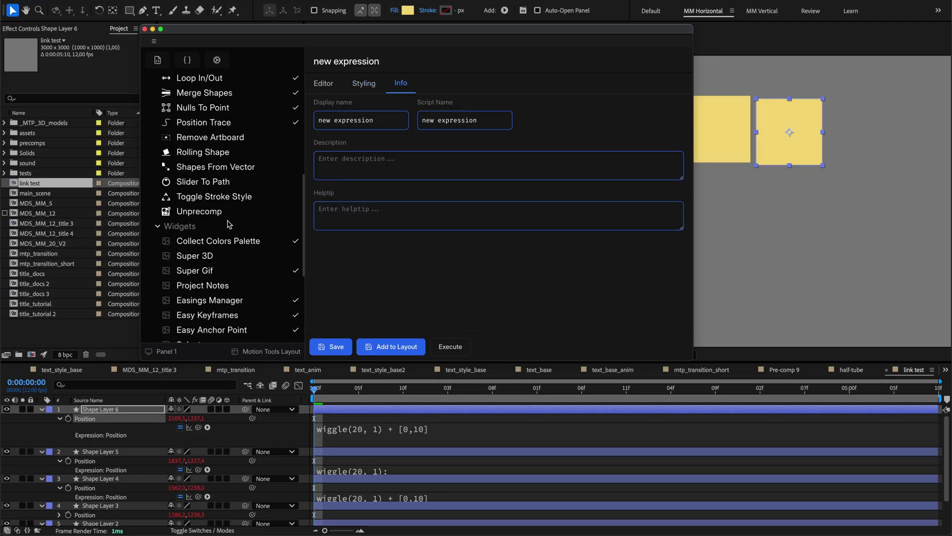
scroll(230, 224, down, 2)
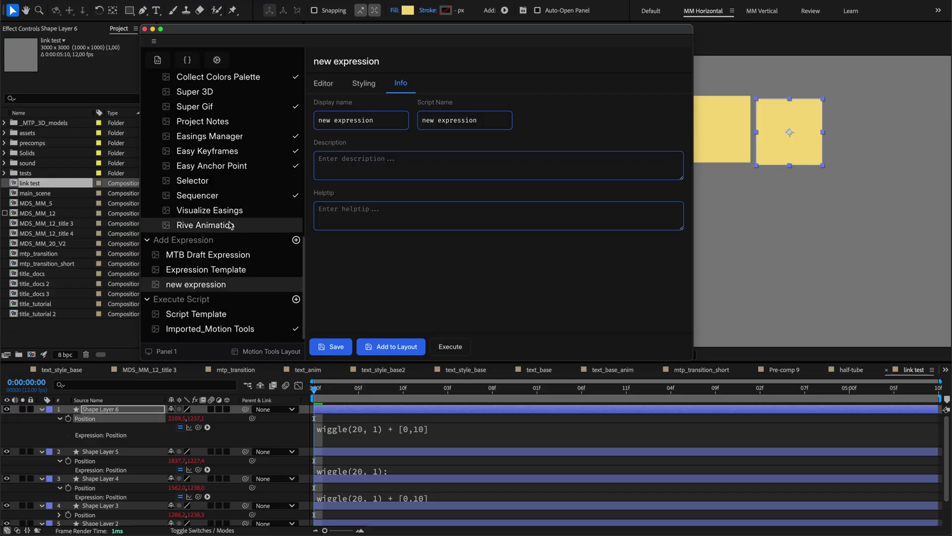
drag(251, 31, 460, 61)
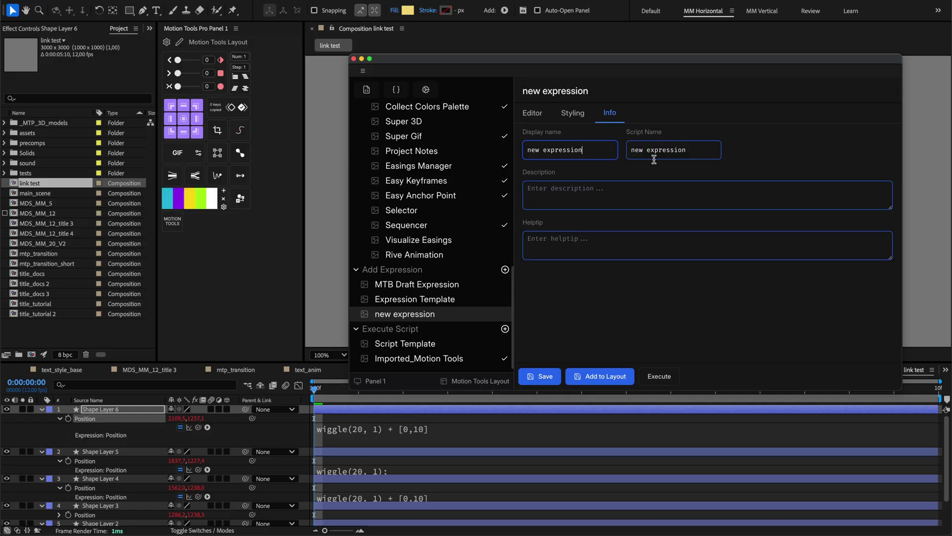
click(604, 194)
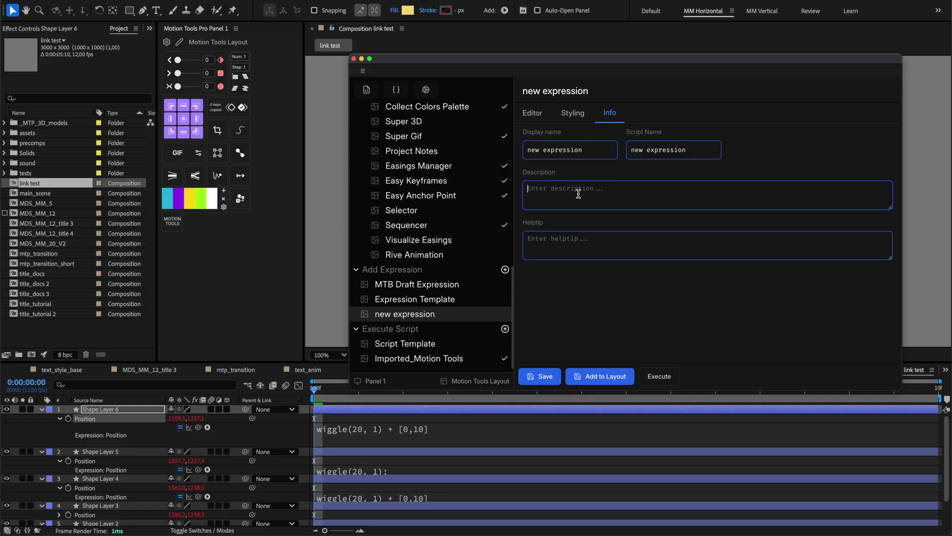
click(551, 242)
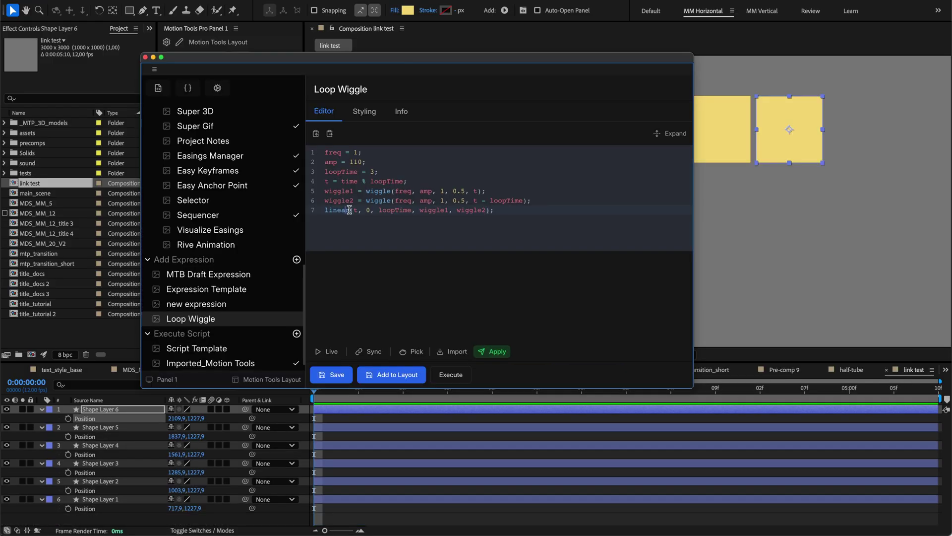
- Change 'linear' to 'linearr' on line 7, apply it, and expand the Expression Error details
click(349, 210)
text(r)
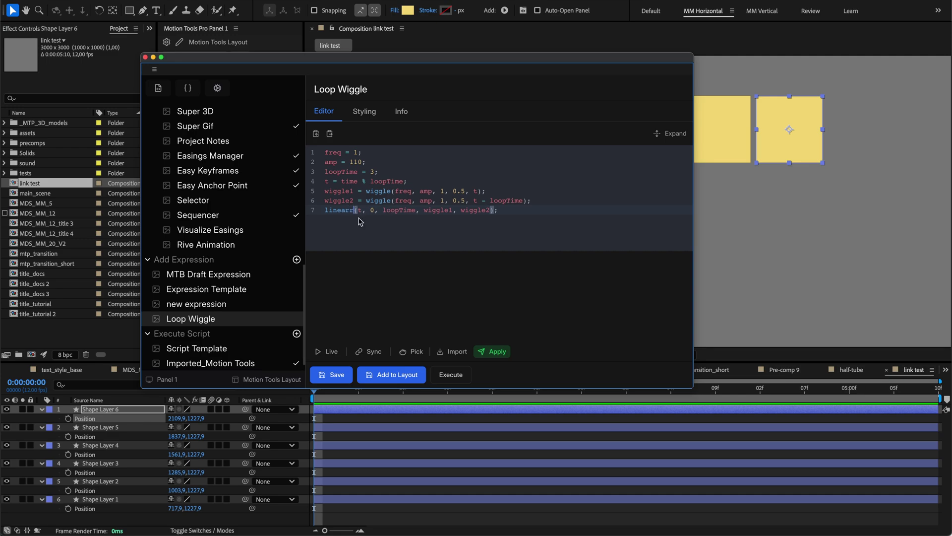
click(497, 352)
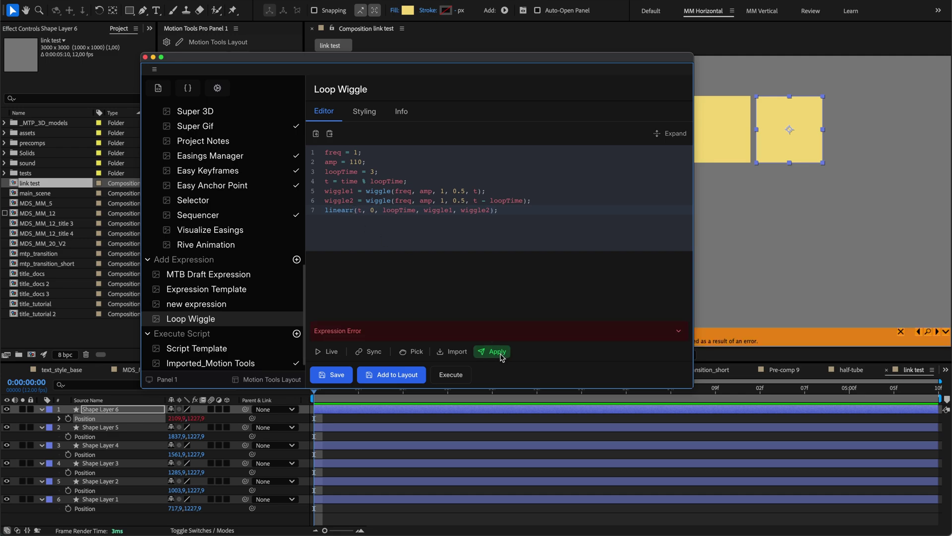
click(679, 331)
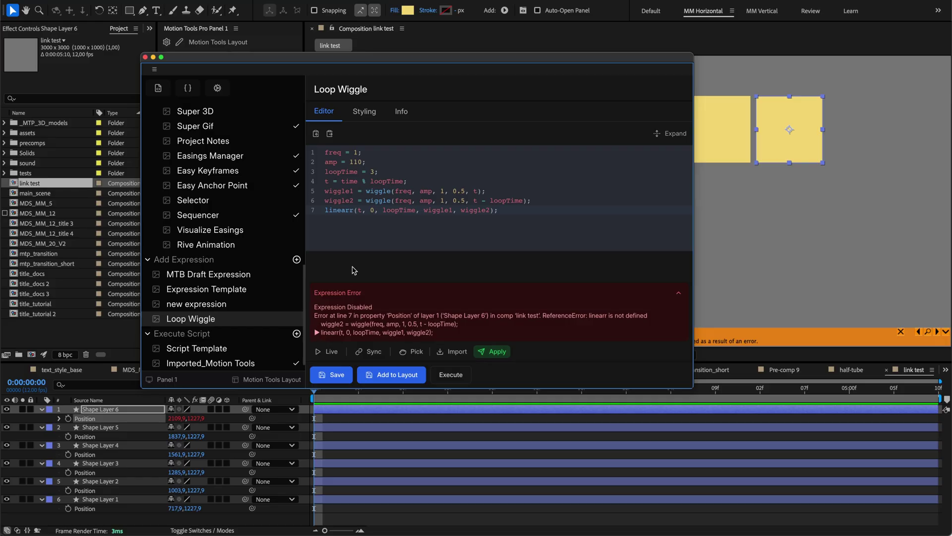
- Delete the extra r from 'linearr' and reapply the corrected Loop Wiggle expression
click(353, 210)
key(BackSpace)
click(500, 354)
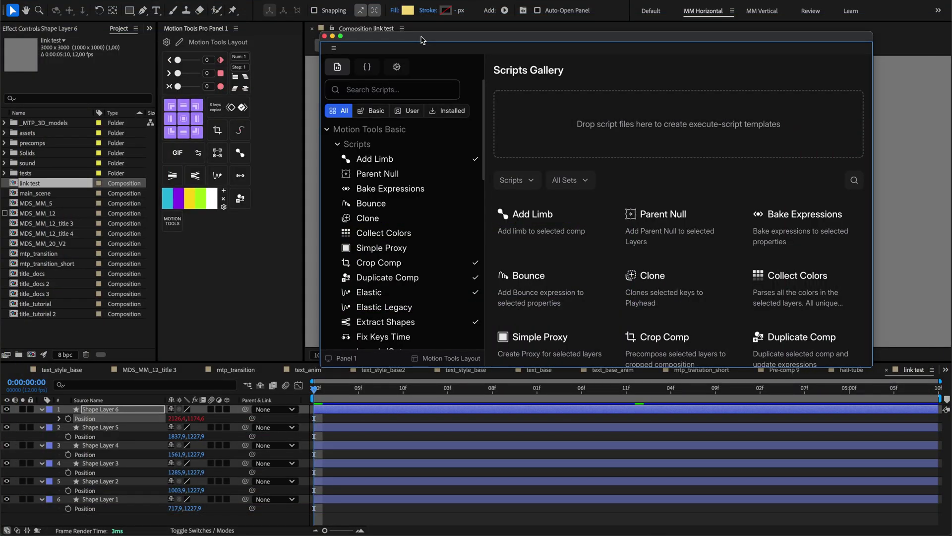
- Go to the Layouts settings and add four new empty layouts
click(395, 68)
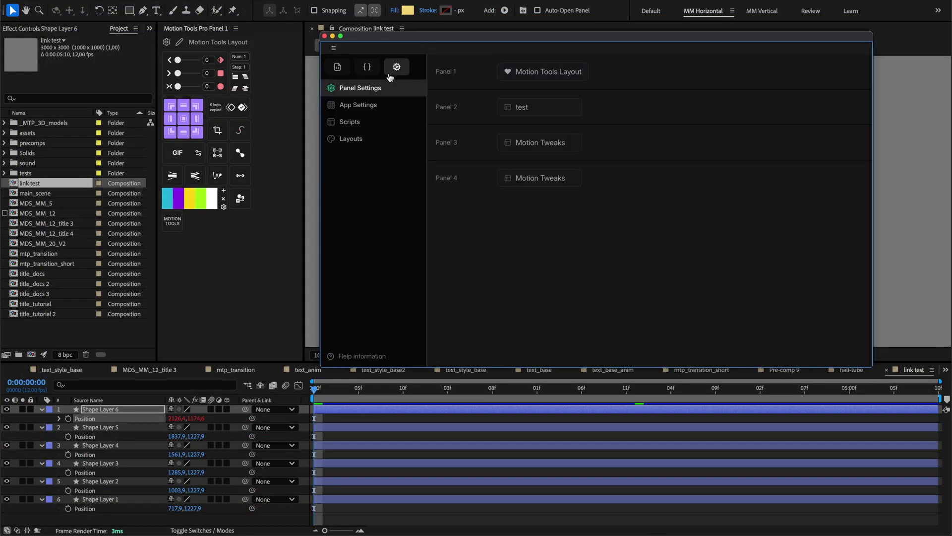
click(353, 142)
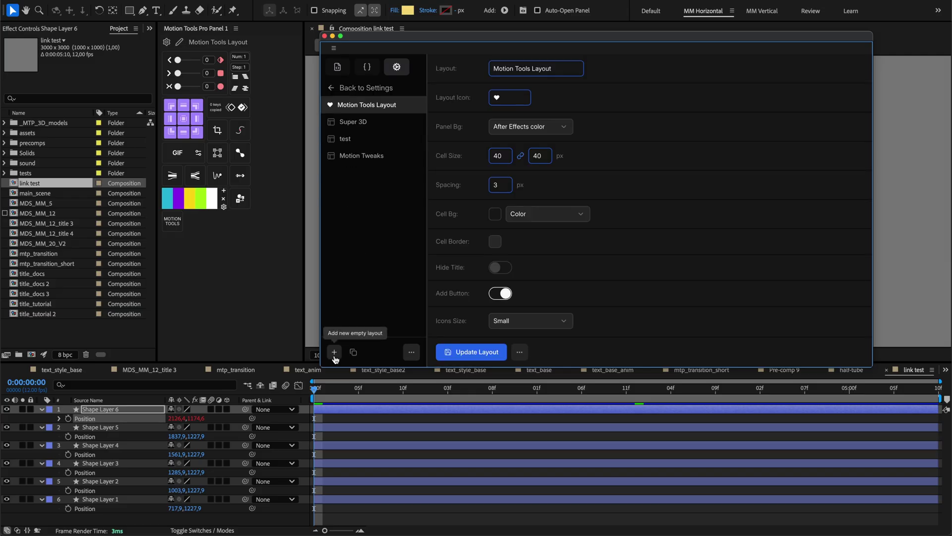
click(334, 352)
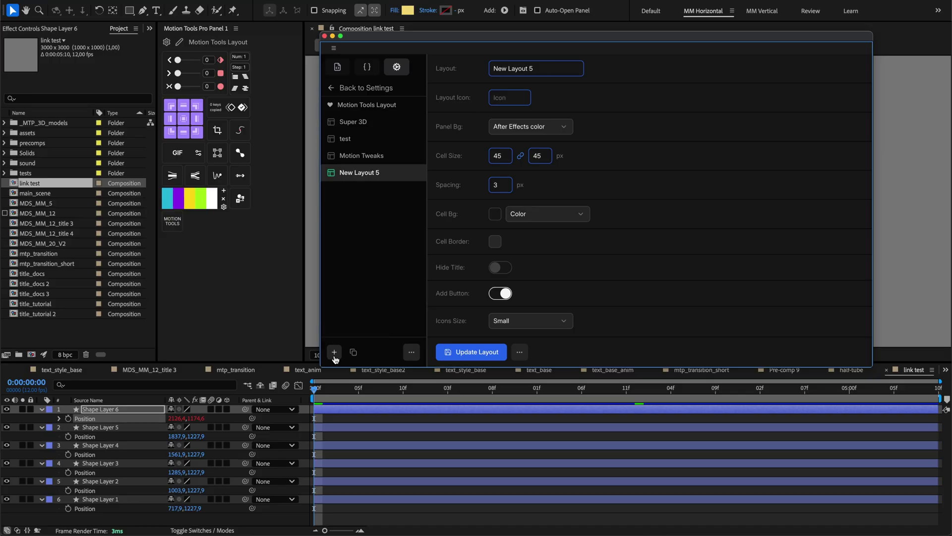
click(334, 352)
click(334, 353)
click(334, 352)
click(335, 352)
click(335, 352)
click(334, 352)
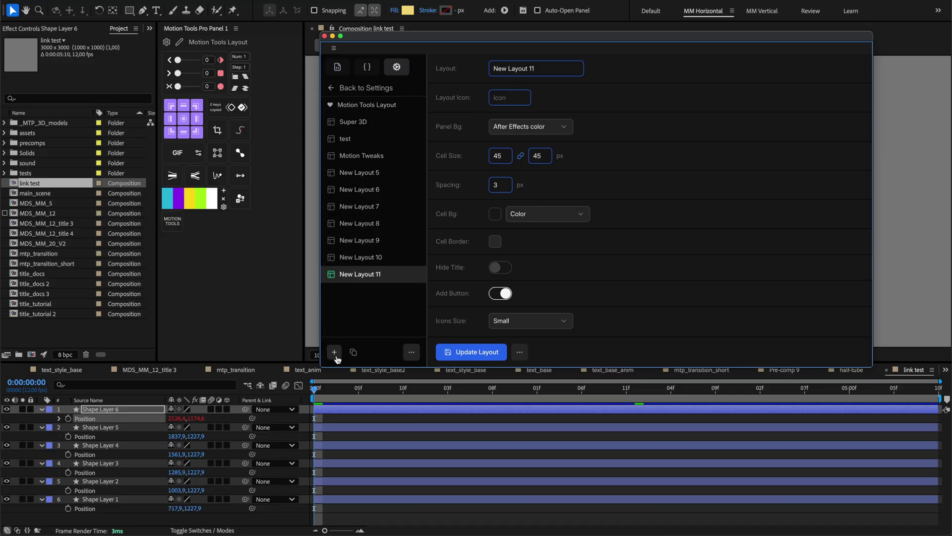
- Delete New Layouts 5–11 and a duplicated Motion Tools Layout Copy, leaving the original four
click(413, 274)
click(413, 257)
click(413, 240)
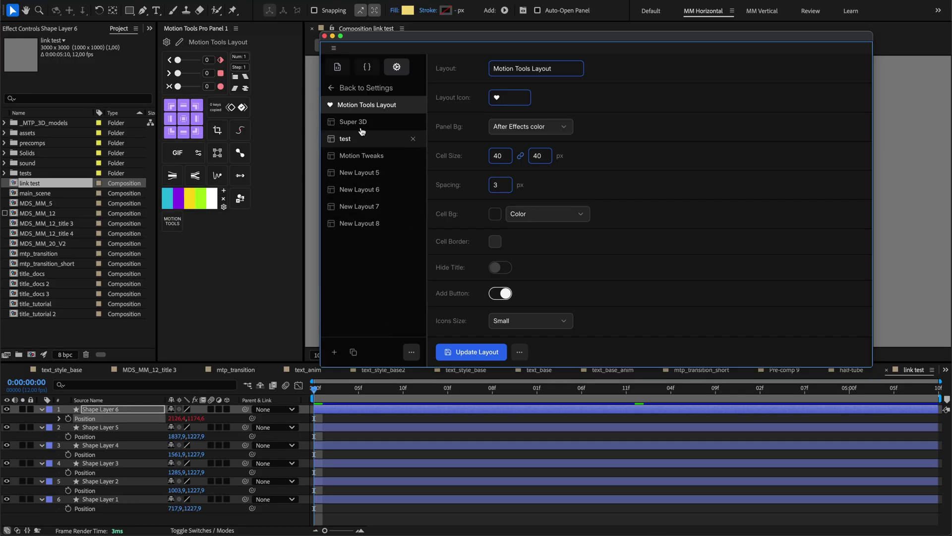
click(353, 352)
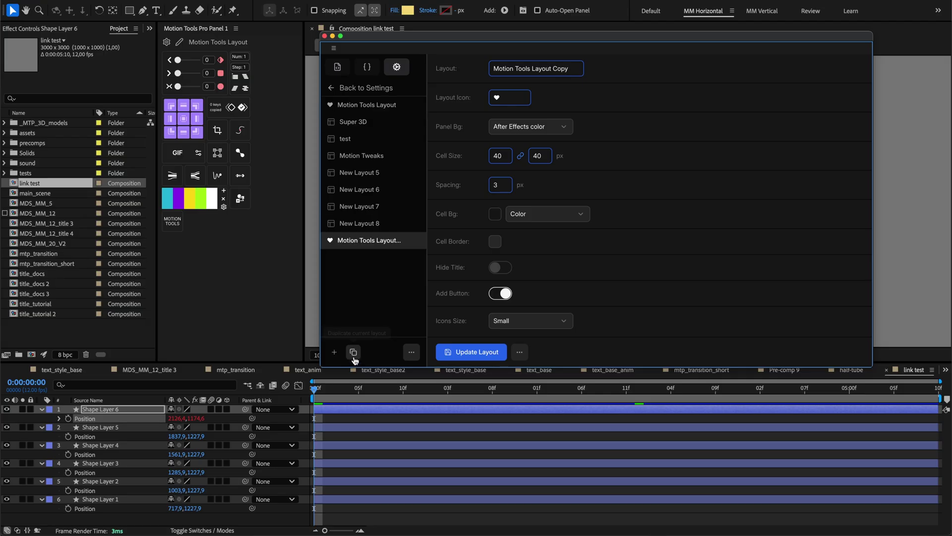
mouse_move(380, 243)
click(413, 240)
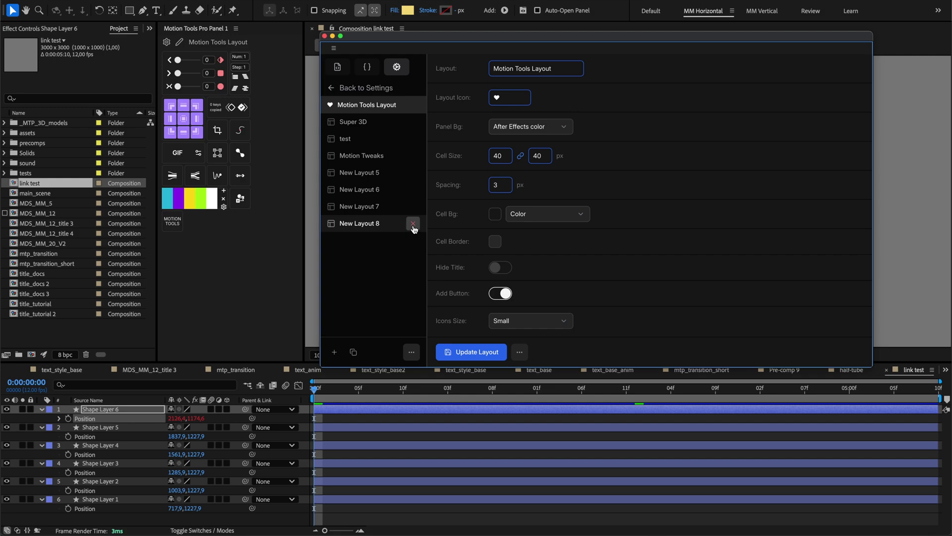
click(413, 224)
click(413, 207)
click(413, 189)
click(413, 172)
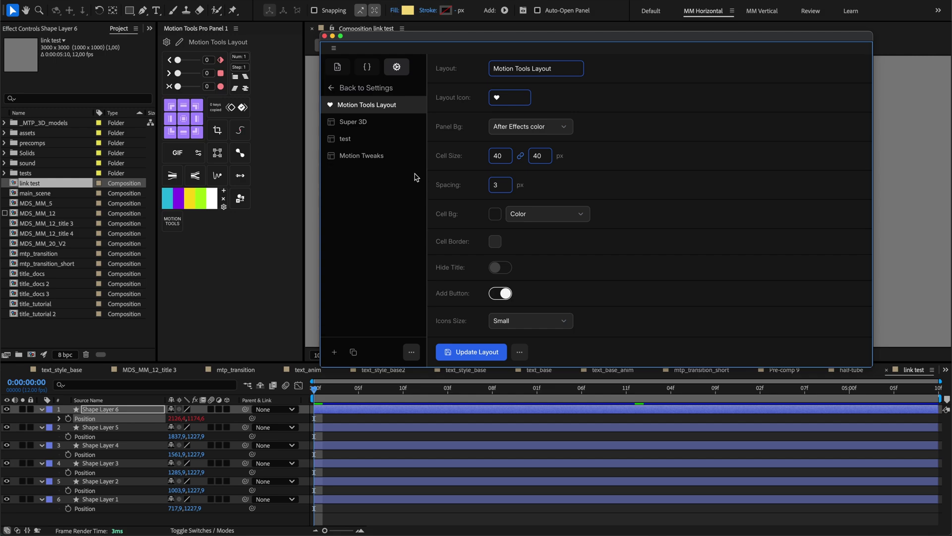
- Check the '...' import/export/reset options, preview Super 3D, and return to Motion Tools Layout settings
click(411, 352)
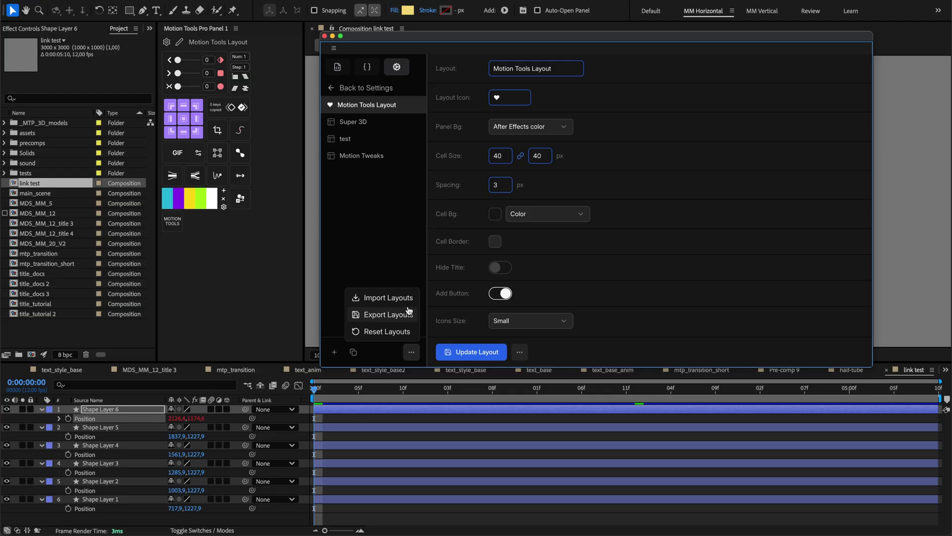
click(411, 352)
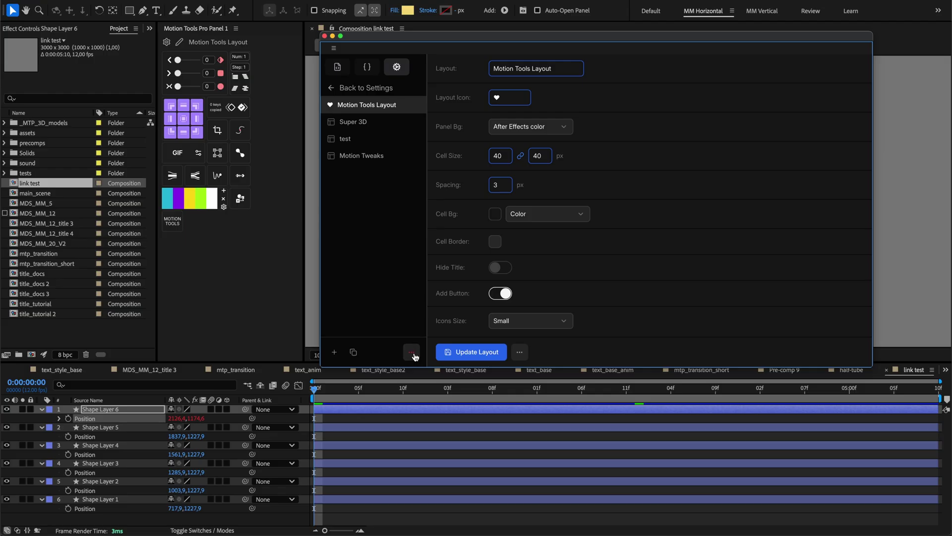
click(365, 121)
click(366, 106)
click(218, 43)
click(181, 58)
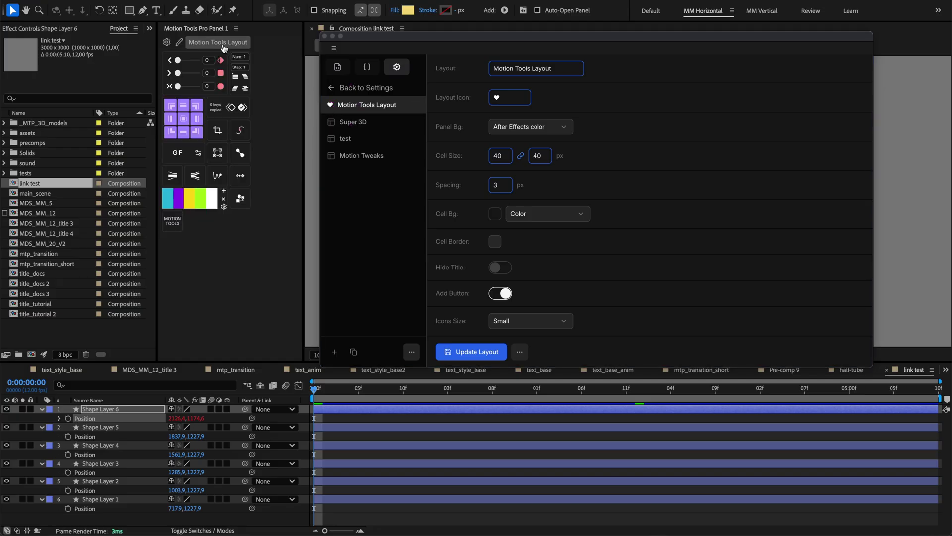
click(527, 127)
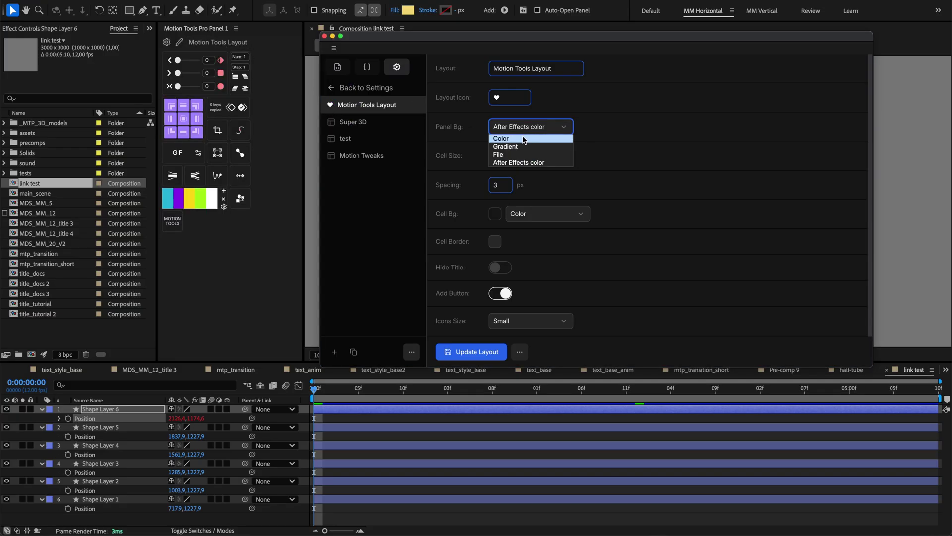
click(527, 139)
click(527, 127)
click(527, 135)
click(483, 347)
click(545, 127)
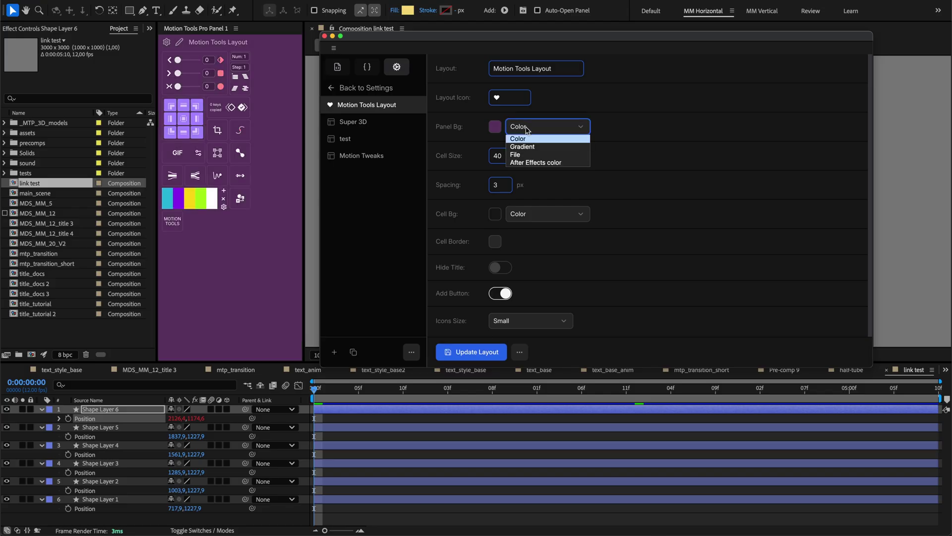
click(527, 144)
click(479, 352)
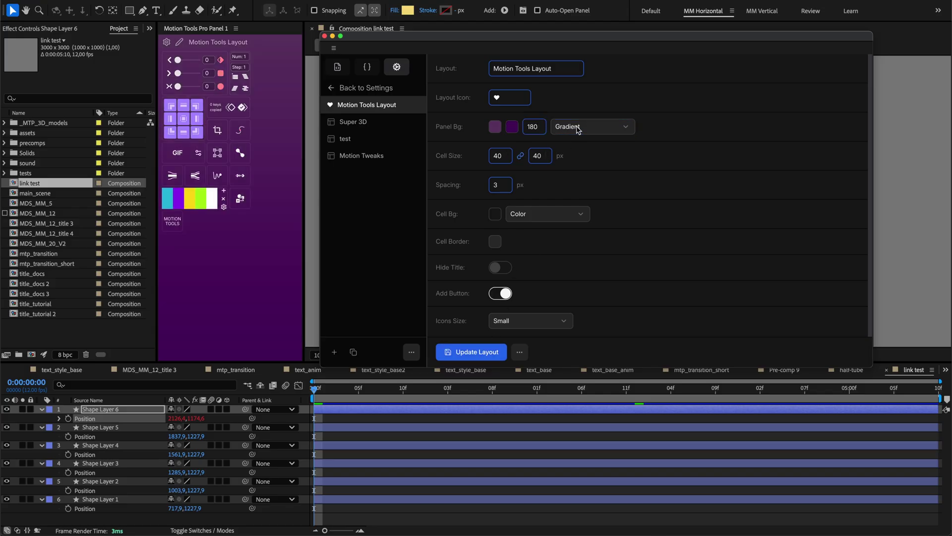
click(578, 128)
click(575, 154)
click(575, 127)
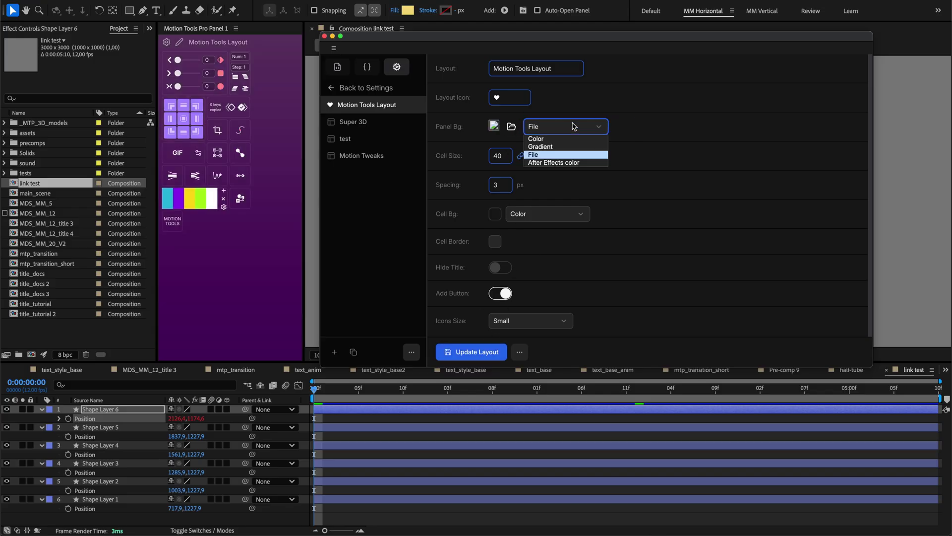
click(570, 162)
click(488, 352)
scroll(508, 156, up, 3)
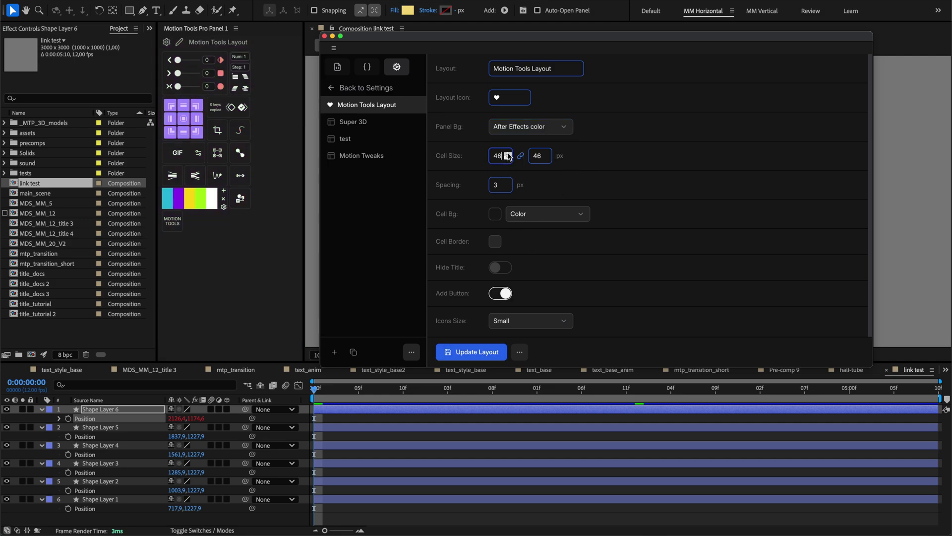
- Set Cell Size to 50 and Spacing to 5, updating the layout after each change
scroll(508, 157, up, 4)
click(476, 351)
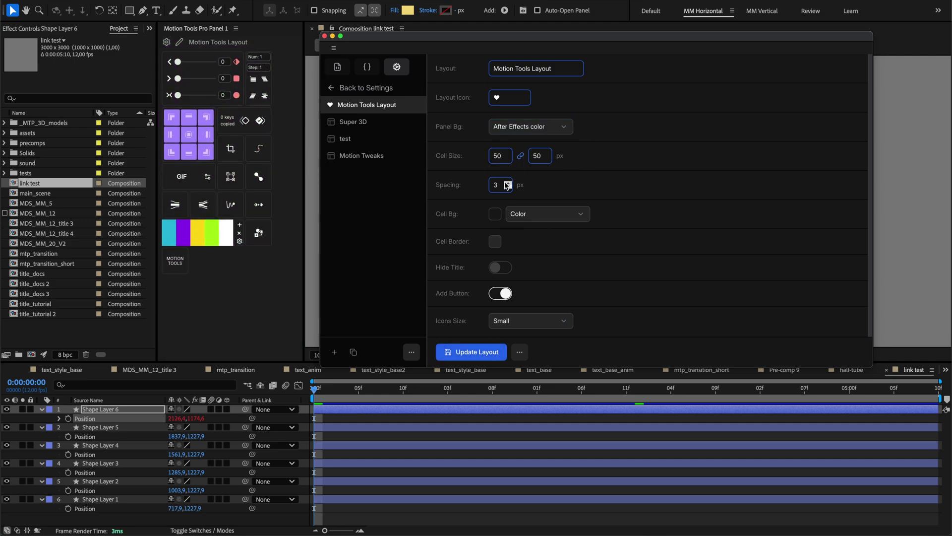
scroll(507, 185, down, 2)
click(481, 351)
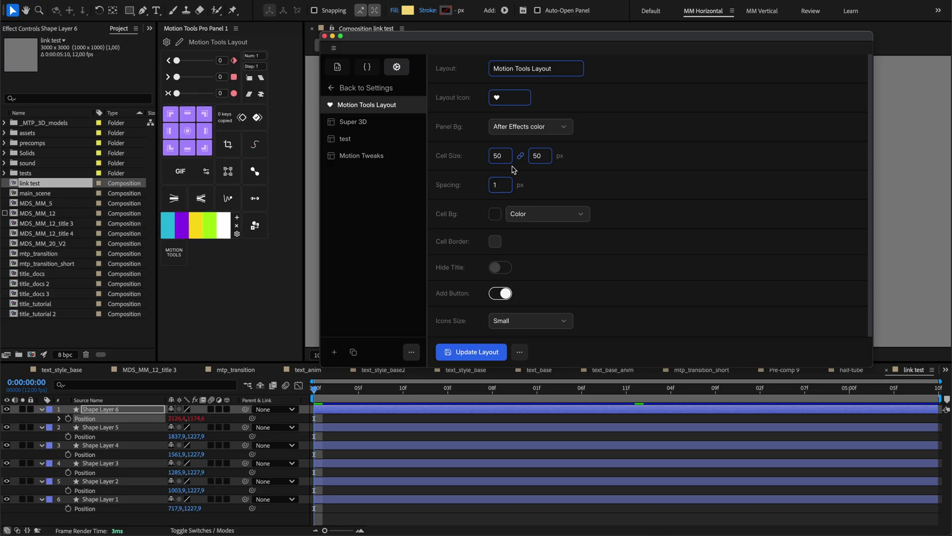
scroll(508, 184, up, 1)
click(479, 351)
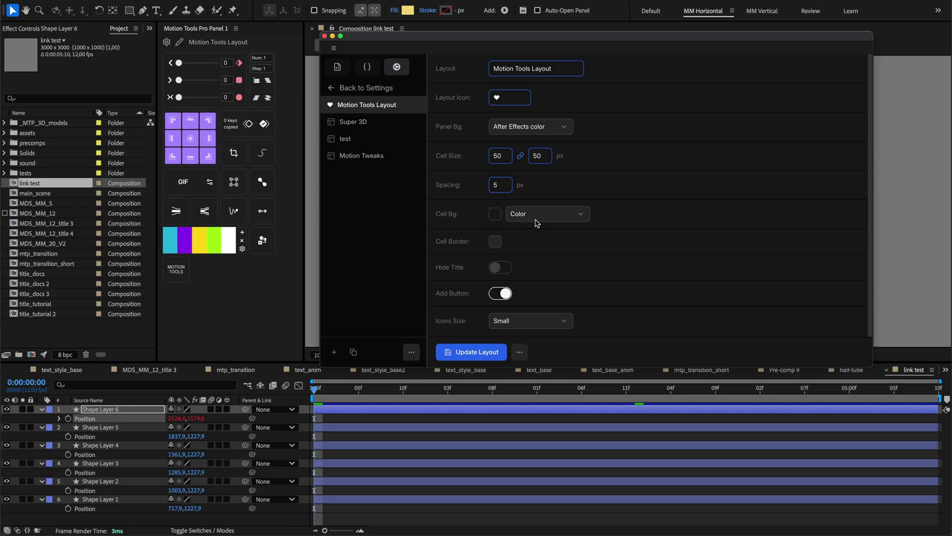
- Give the cells a solid dark red (#542525) background and update the layout
click(511, 214)
click(509, 216)
click(495, 214)
click(556, 263)
click(665, 251)
click(480, 352)
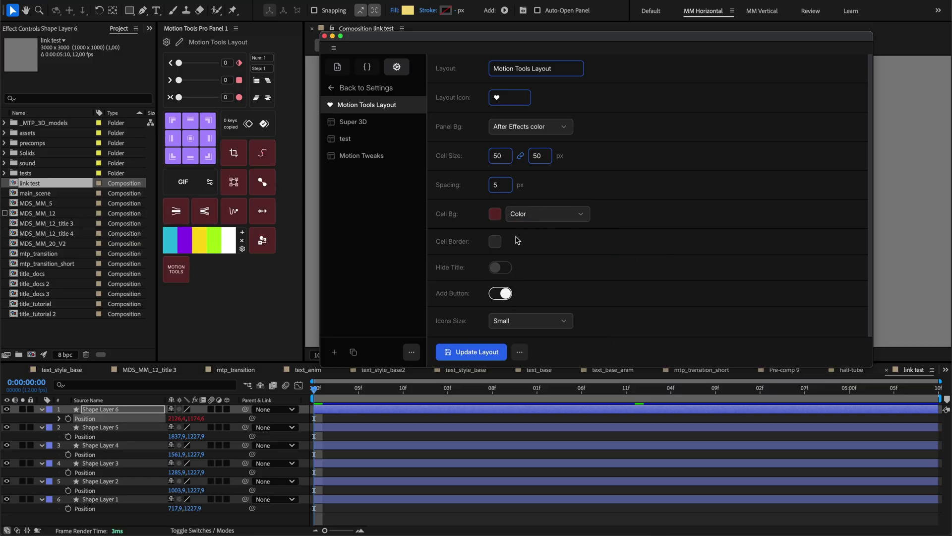
- Toggle Hide Title on then off so the title stays shown, and try a medium icon size
click(501, 267)
click(452, 351)
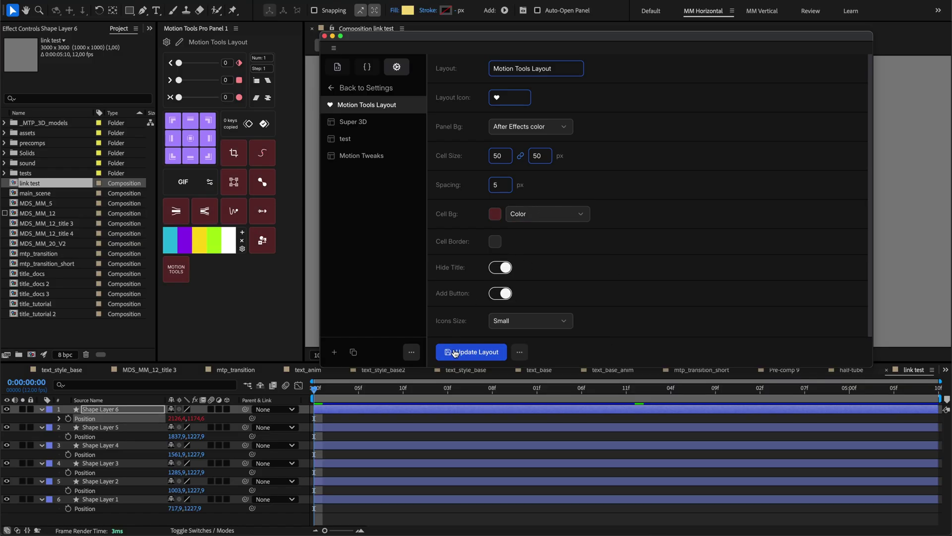
mouse_move(160, 42)
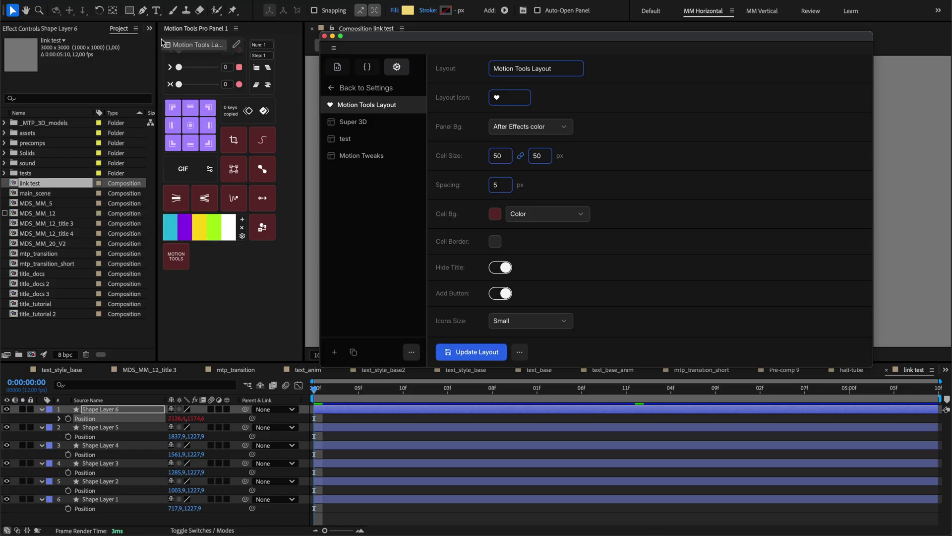
click(498, 267)
click(475, 352)
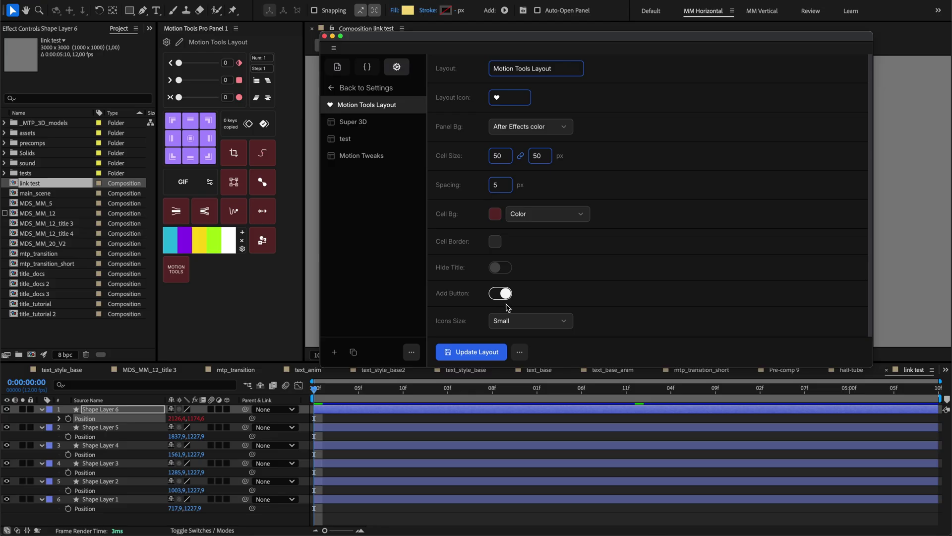
click(515, 320)
- Darken the Cell Bg colour to near-black in RGB view and update the layout
click(511, 341)
click(496, 218)
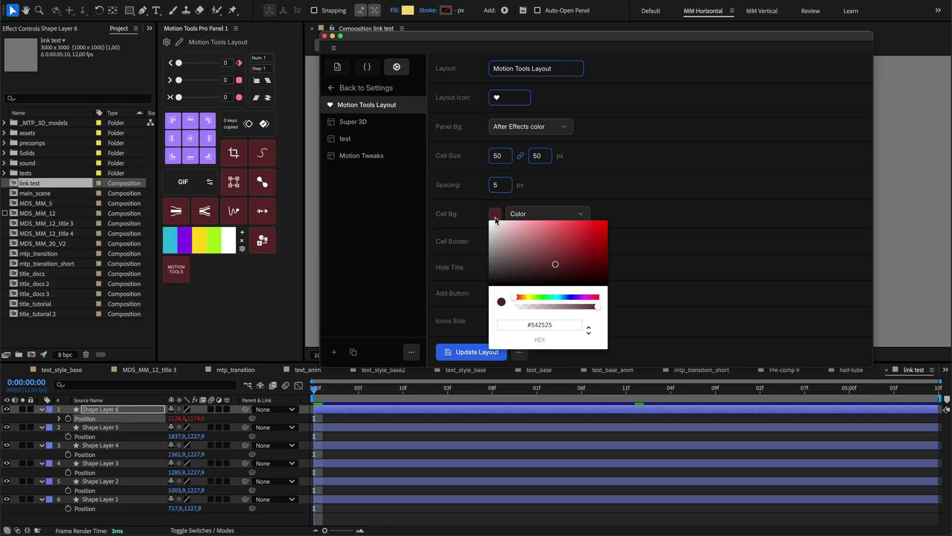
drag(516, 276, 511, 285)
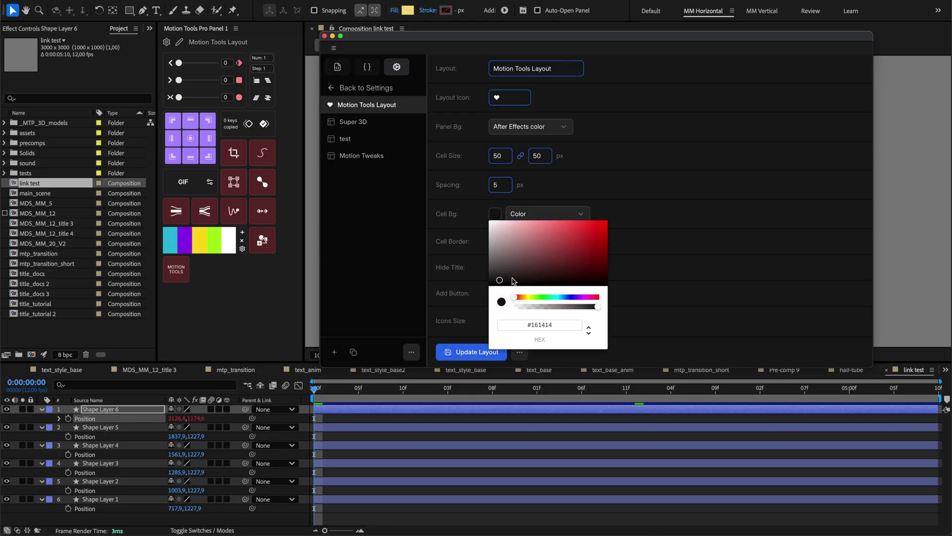
click(610, 287)
click(463, 352)
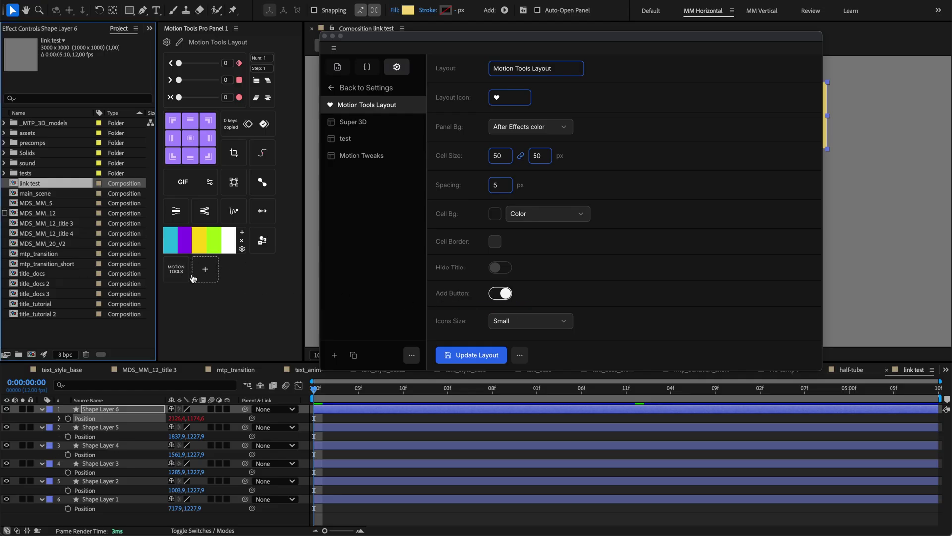
- Turn Add Button off and back on, updating the layout each time, then view the style options
click(529, 299)
click(504, 293)
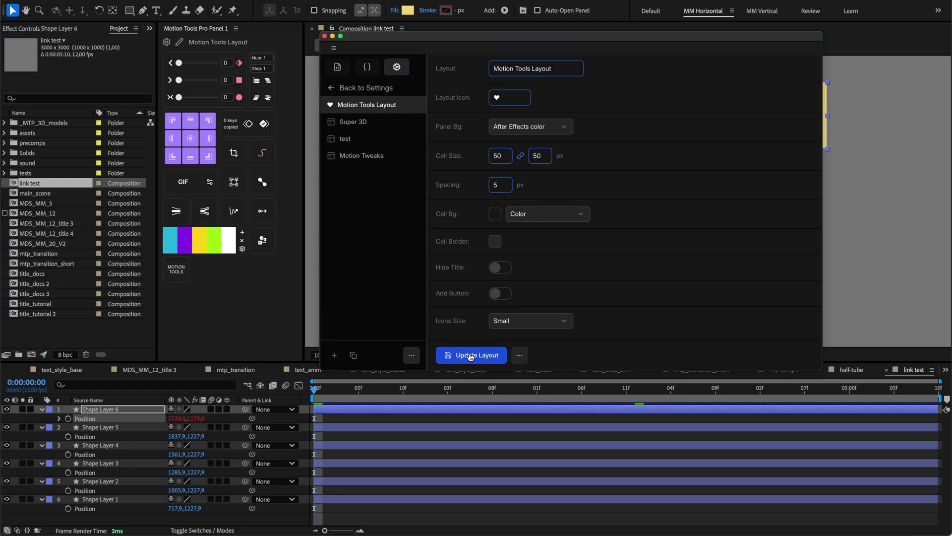
click(469, 354)
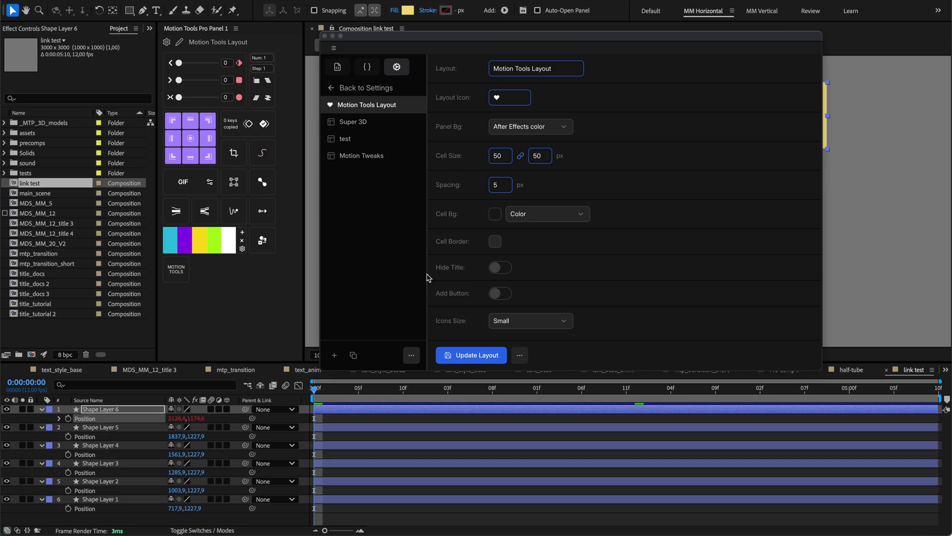
click(504, 293)
click(471, 354)
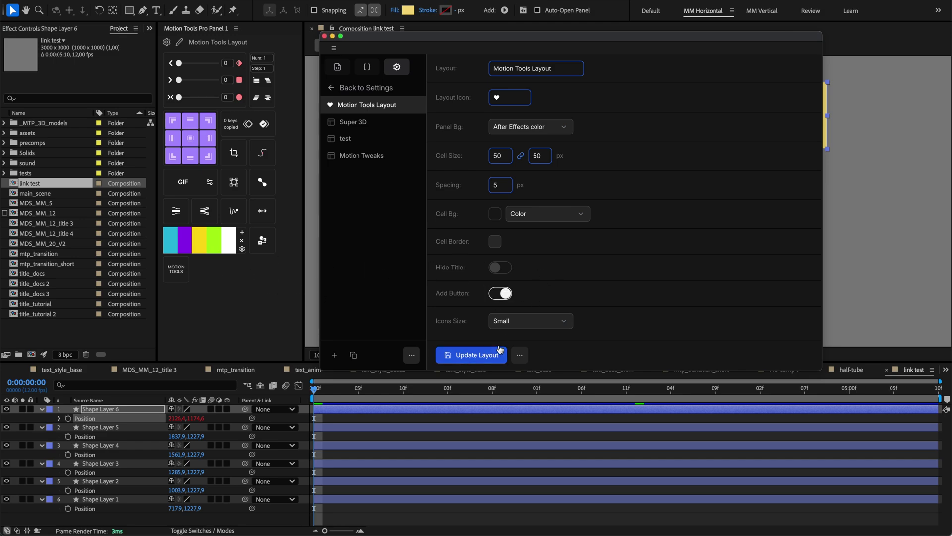
click(472, 357)
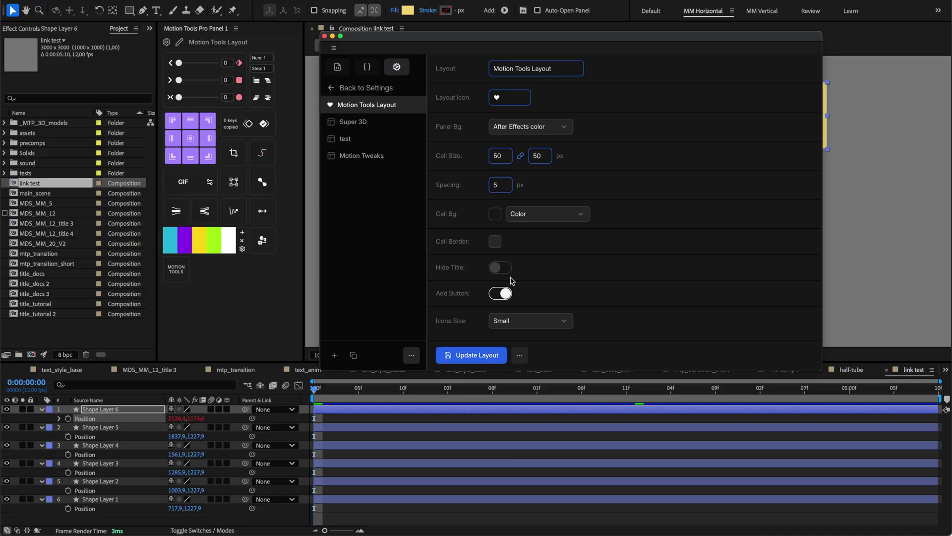
click(517, 354)
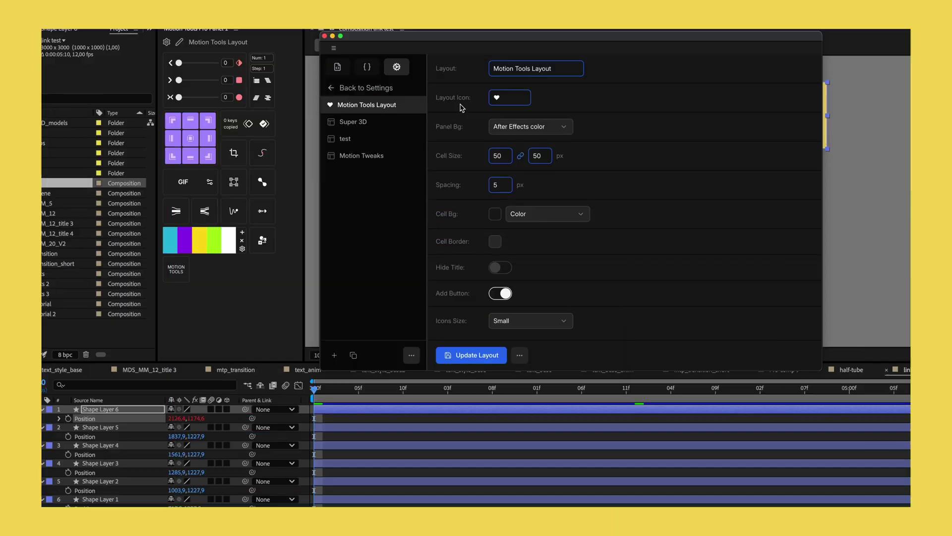
- Go back to Settings and inspect the layout dropdowns for Panel 1, Panel 2 and Panel 3
click(349, 89)
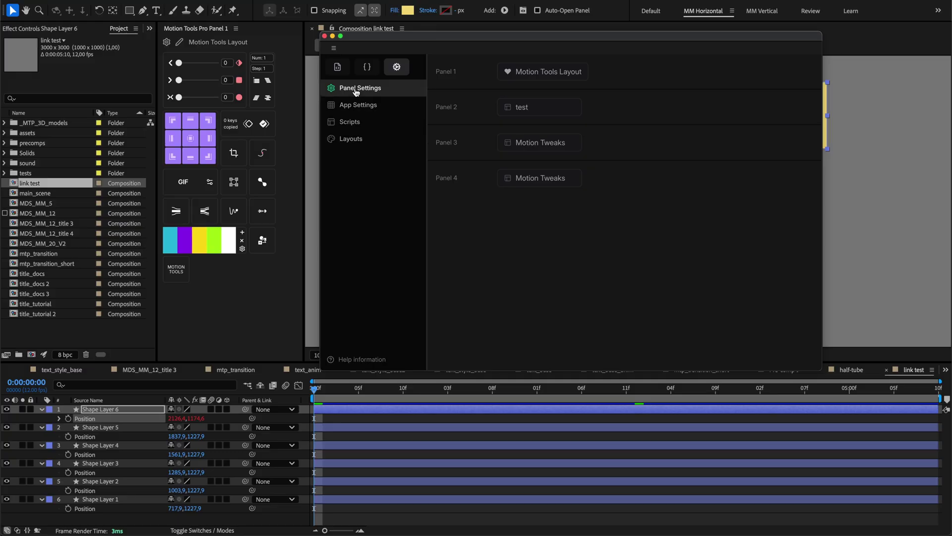
click(534, 76)
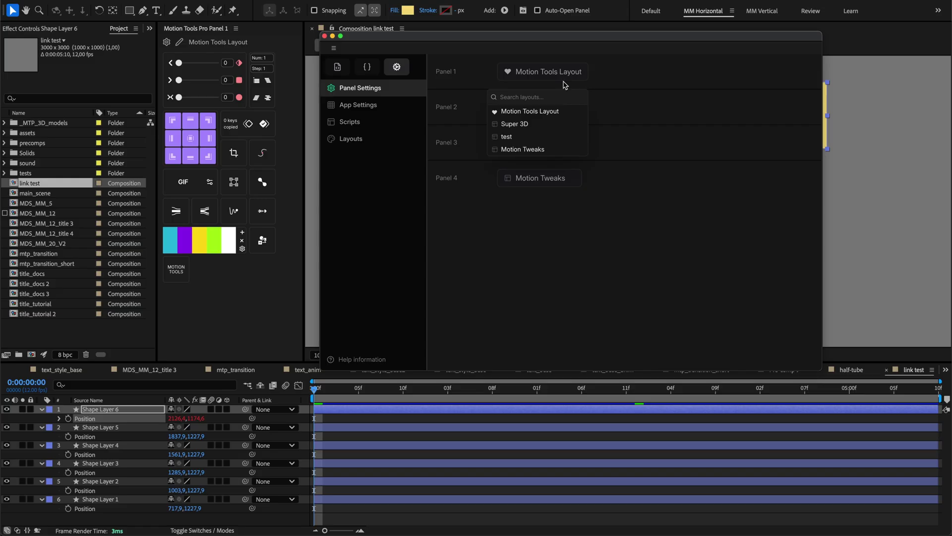
click(544, 78)
click(530, 112)
click(530, 112)
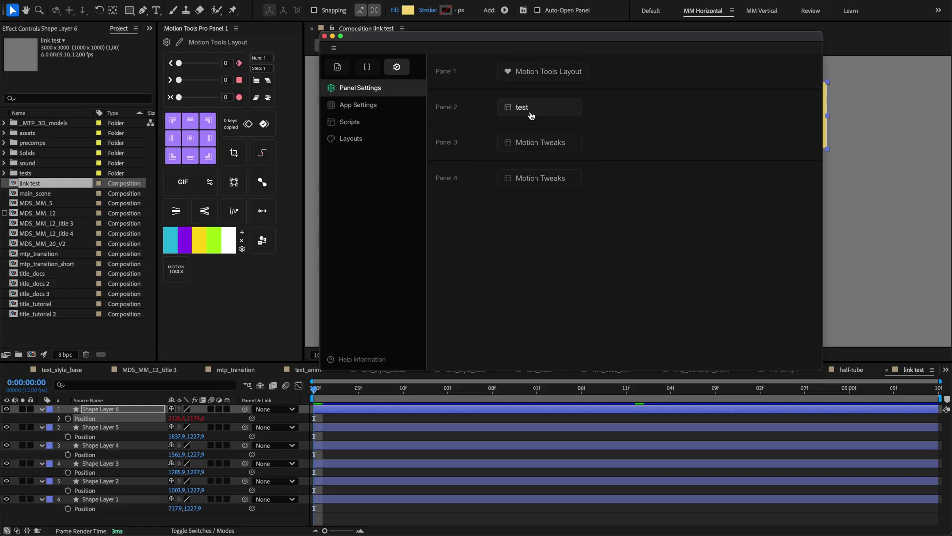
click(527, 143)
click(526, 143)
- Open App Settings to review Extension Path, Open Folder and Remove All
click(360, 105)
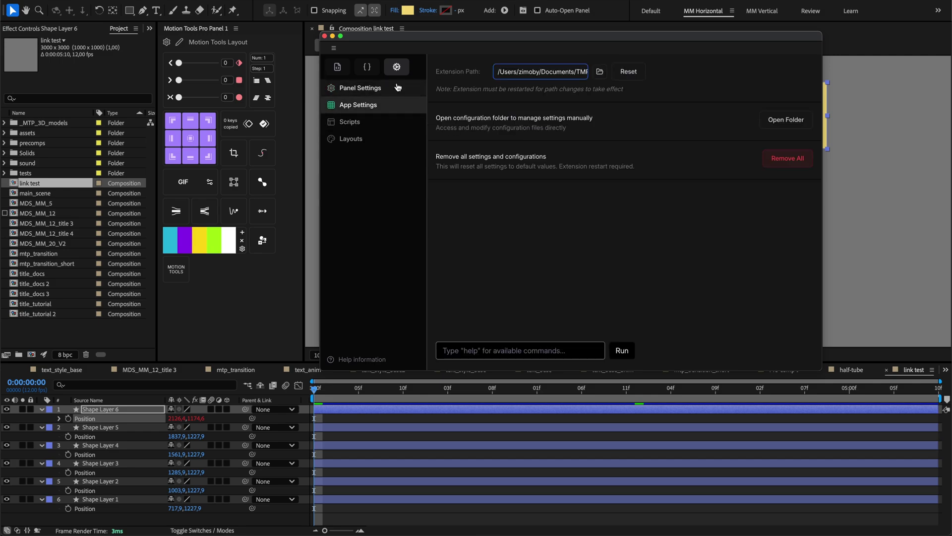
drag(443, 71, 475, 71)
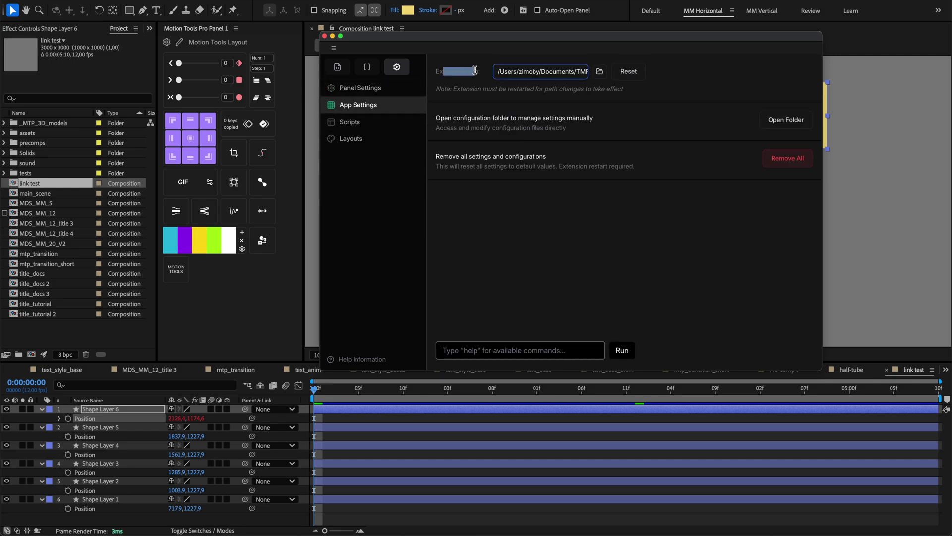
click(474, 71)
click(370, 124)
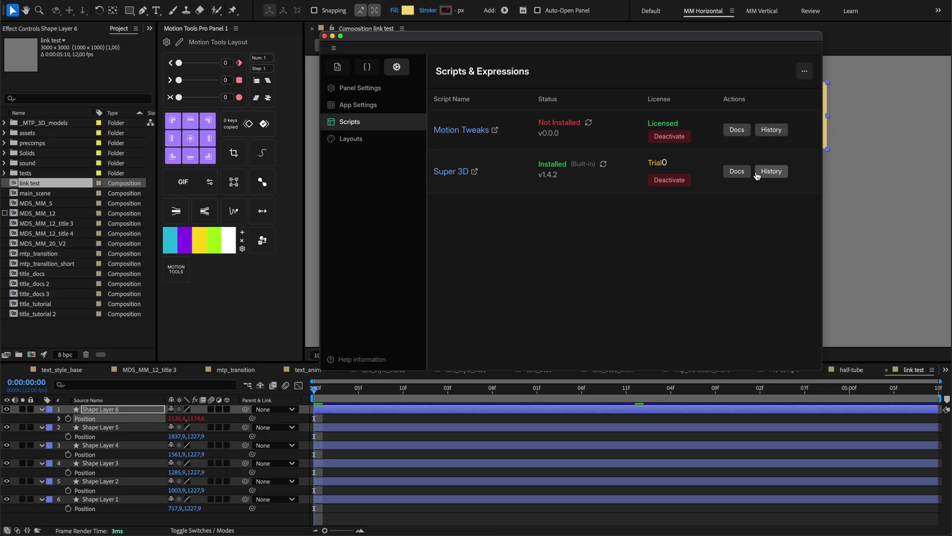
- Open the Scripts list's '...' menu to view the import and export options
click(803, 72)
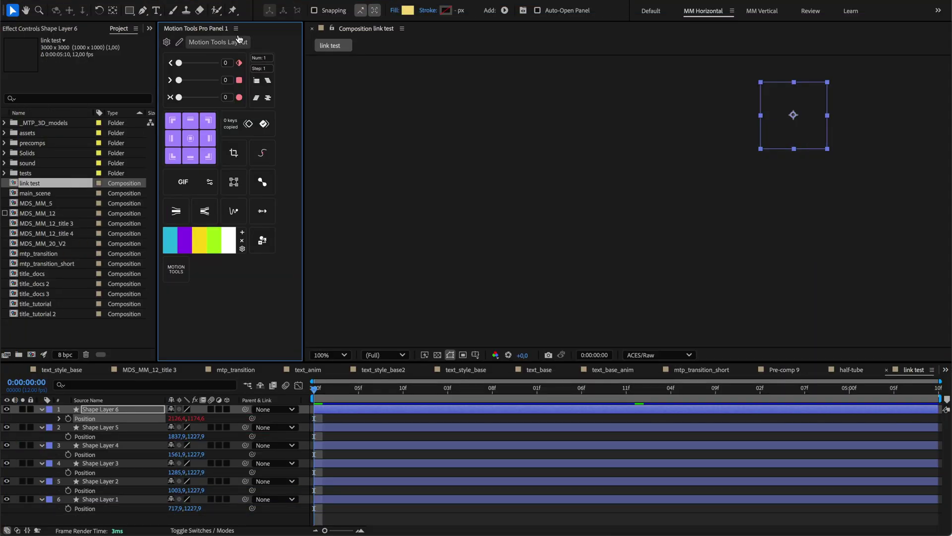
click(236, 28)
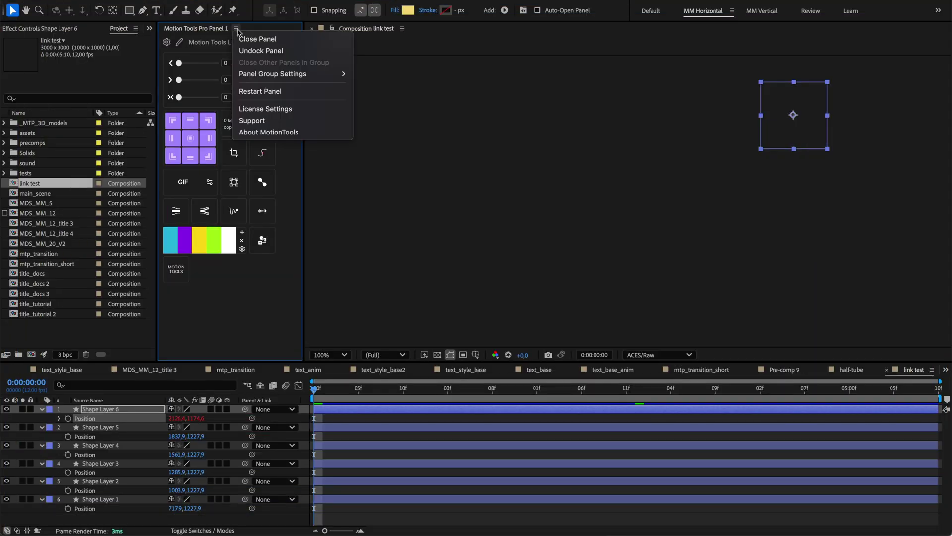
click(254, 131)
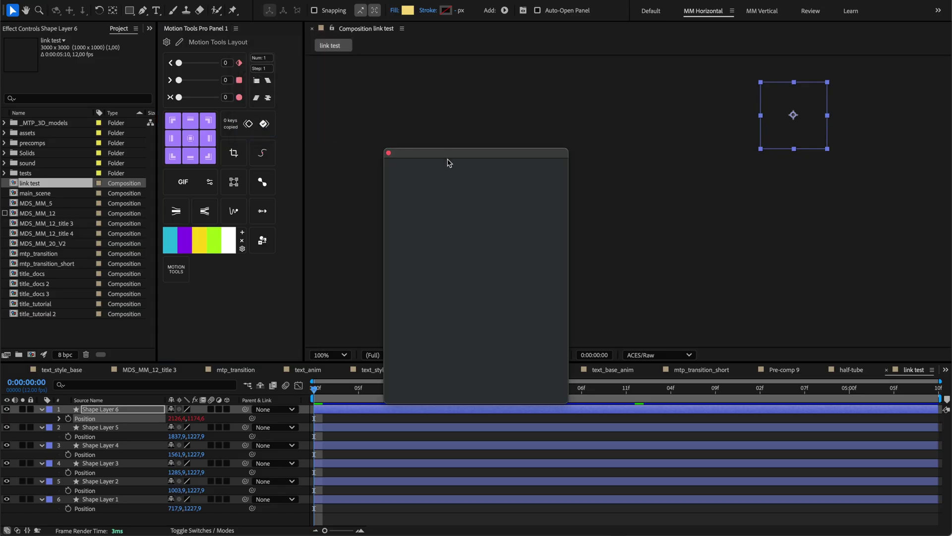
drag(446, 157, 385, 94)
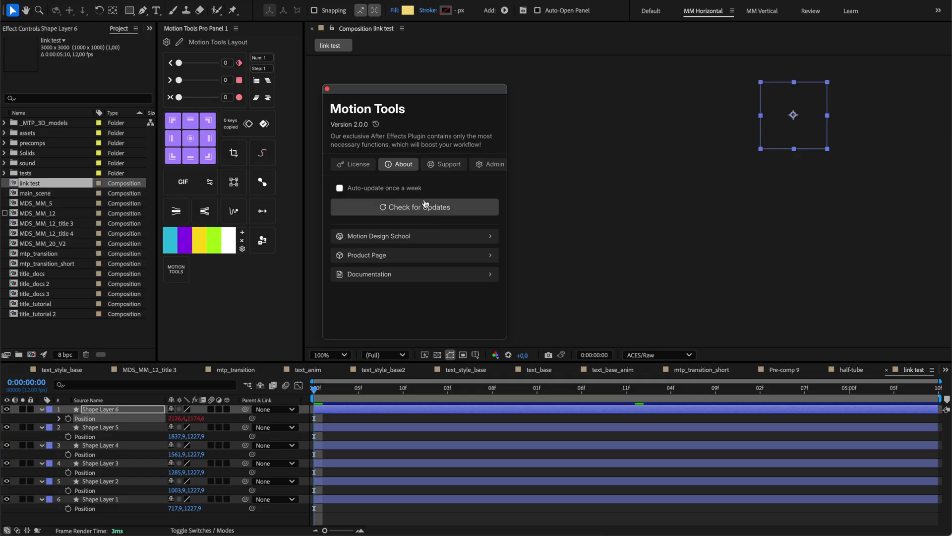
click(440, 166)
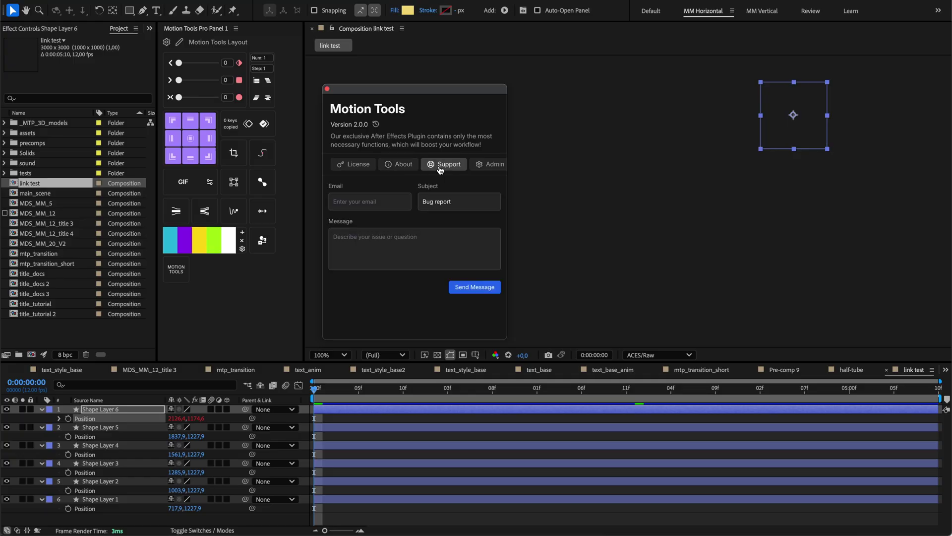
click(397, 167)
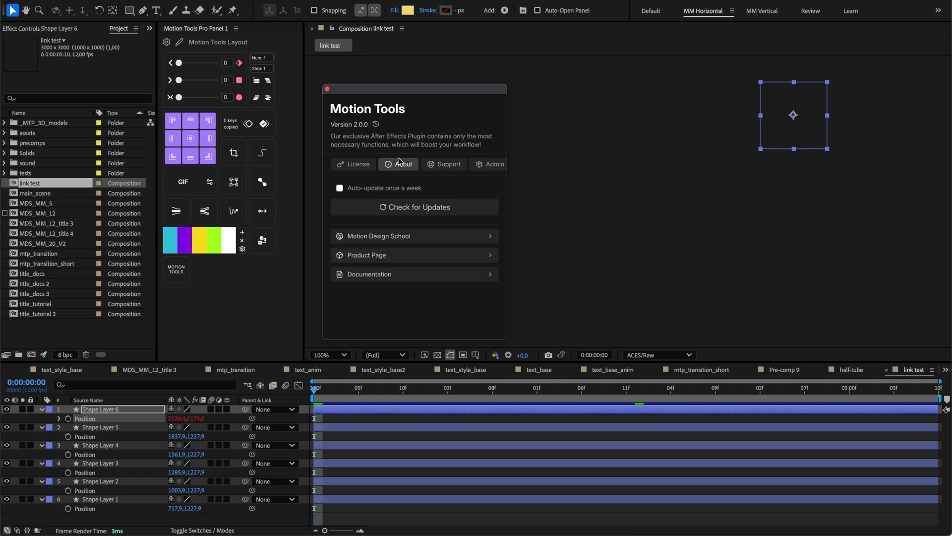
click(327, 90)
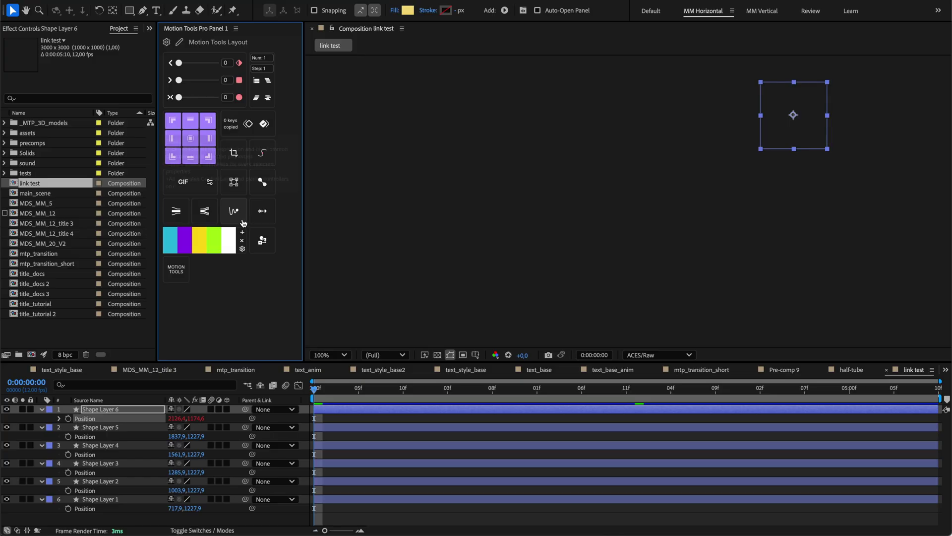
- Reshape the Num/Step block beside the sliders, move the swatches up, and remove the MOTION TOOLS tile
click(240, 98)
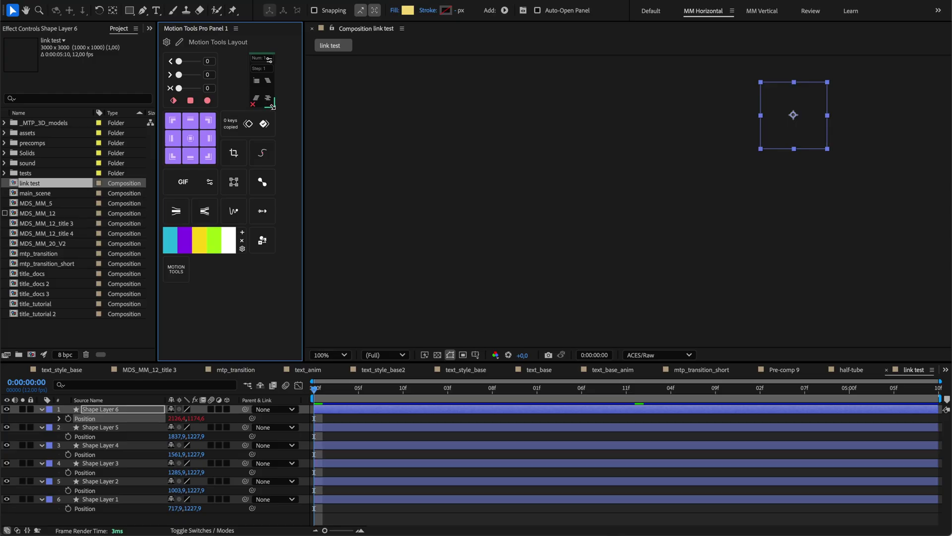
drag(272, 106, 299, 79)
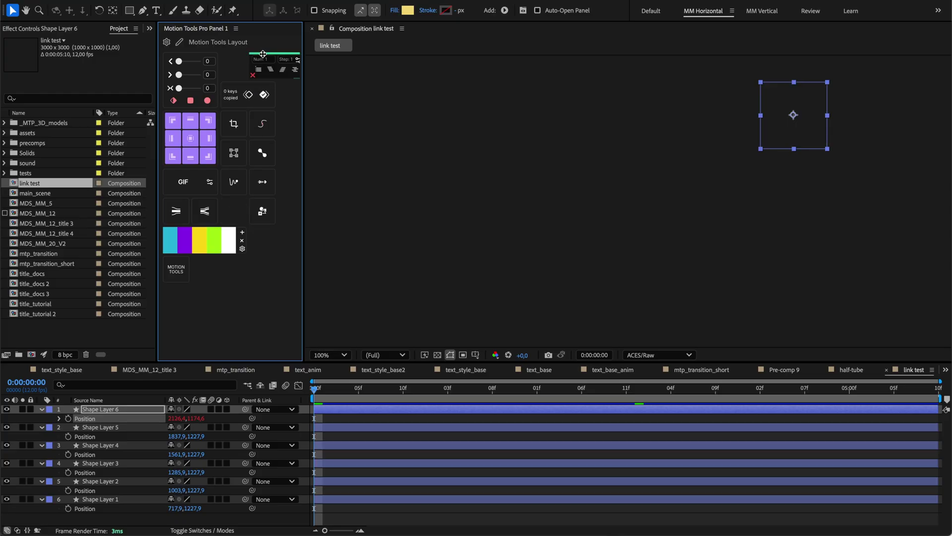
drag(263, 54, 235, 56)
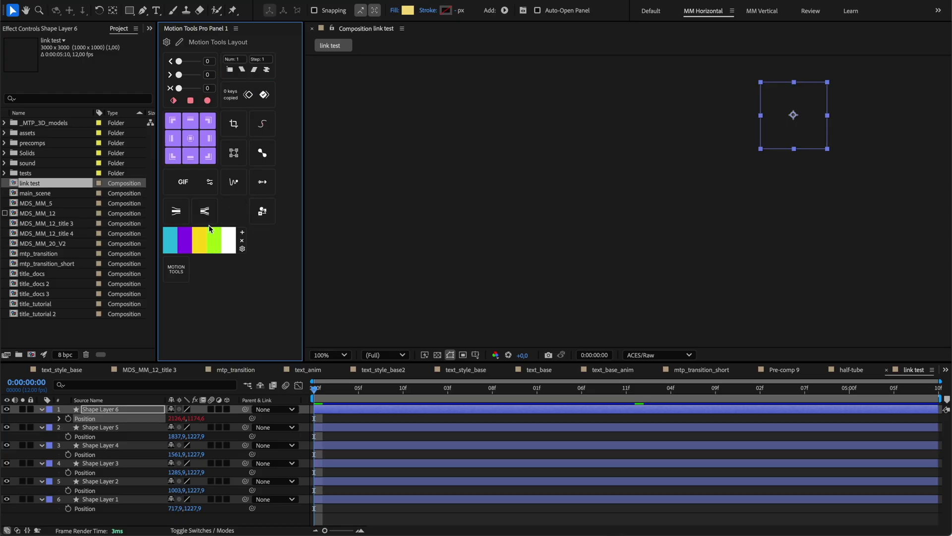
drag(209, 228, 208, 206)
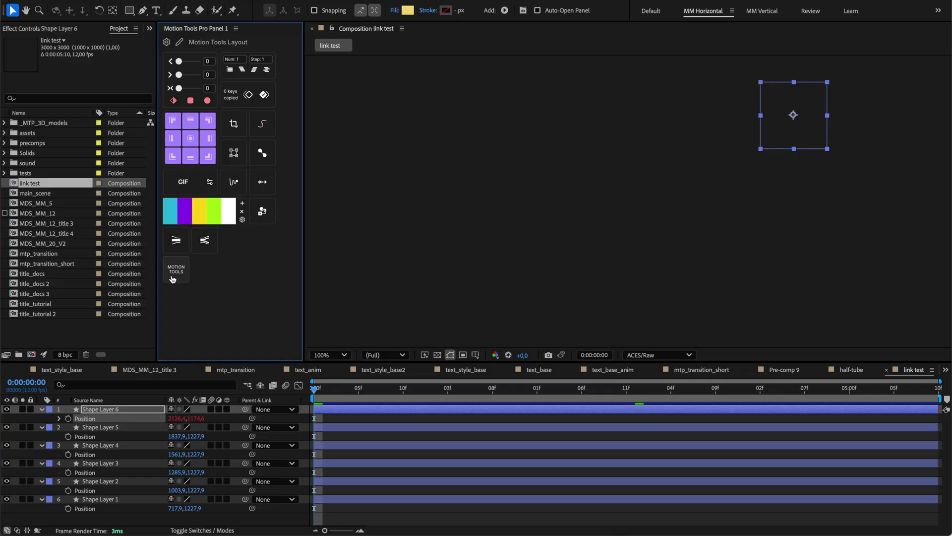
drag(173, 279, 171, 288)
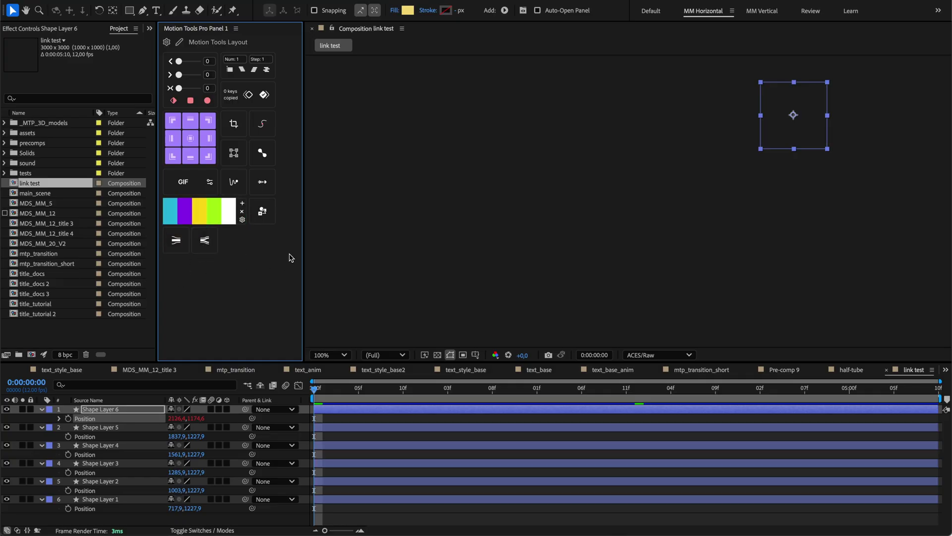